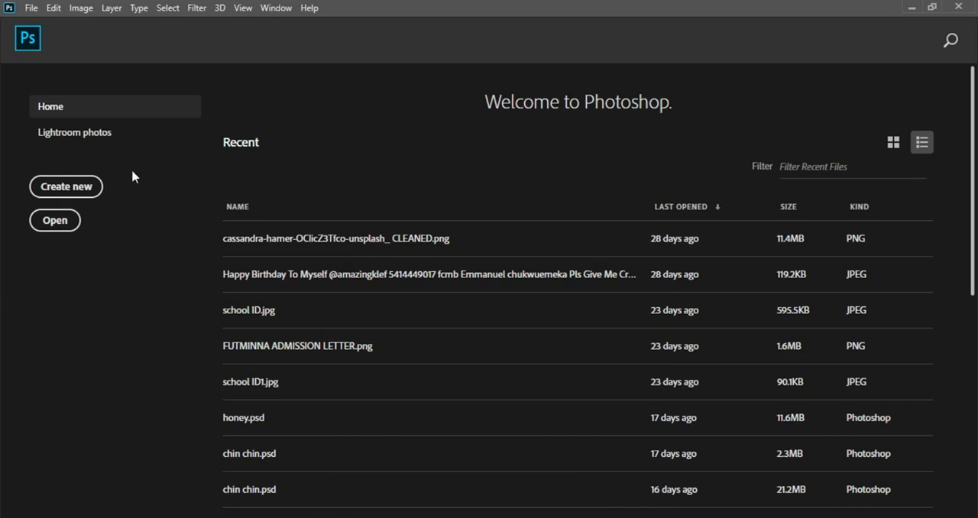
Start a new document and name it BABZ XCHANGE
left_click(76, 192)
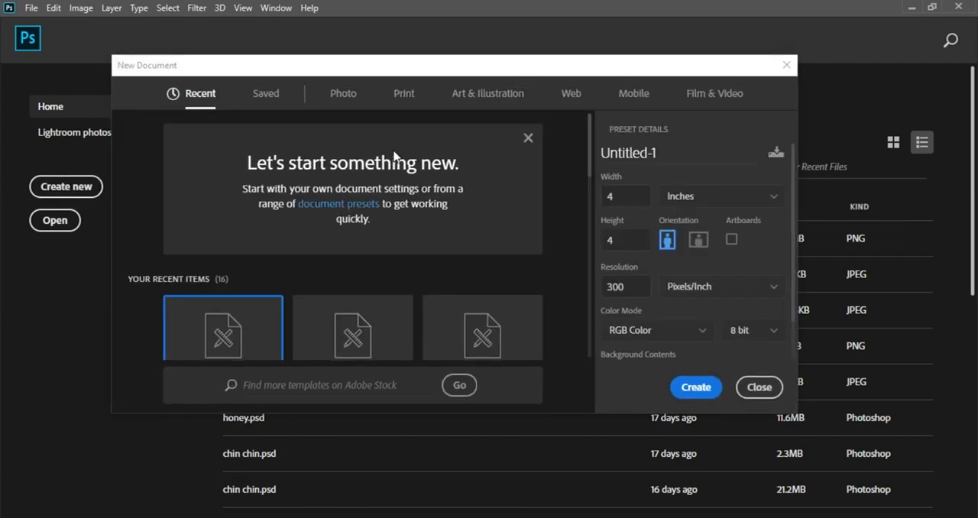
double_click(667, 152)
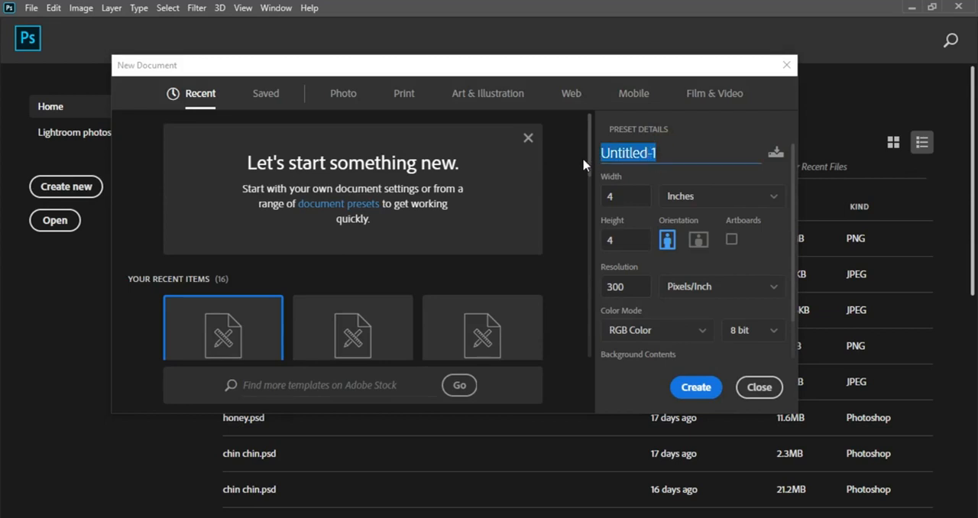
type("BAB")
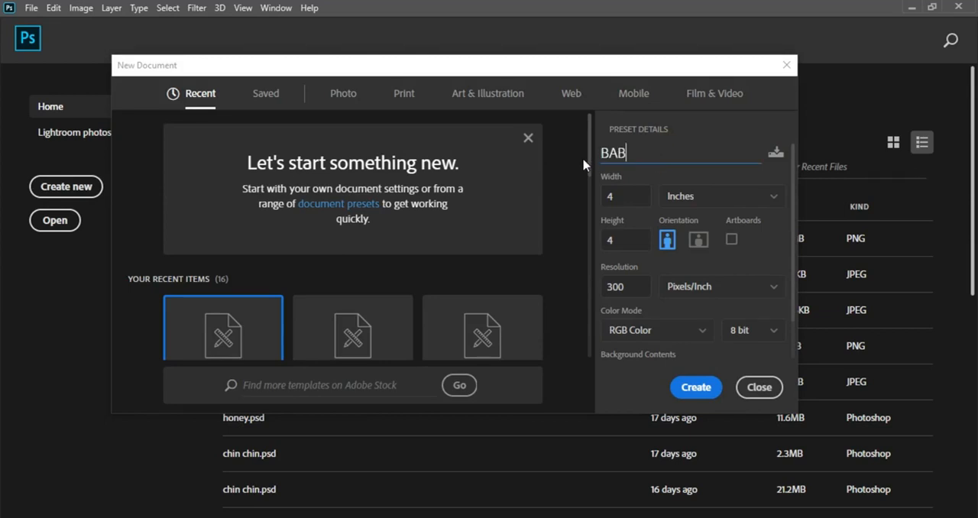
type("Z")
type(" EX")
type("XCHAN")
type("GE")
Create the document at 4 by 4 inches with a resolution of 300 pixels/inch in RGB Color
left_click(705, 203)
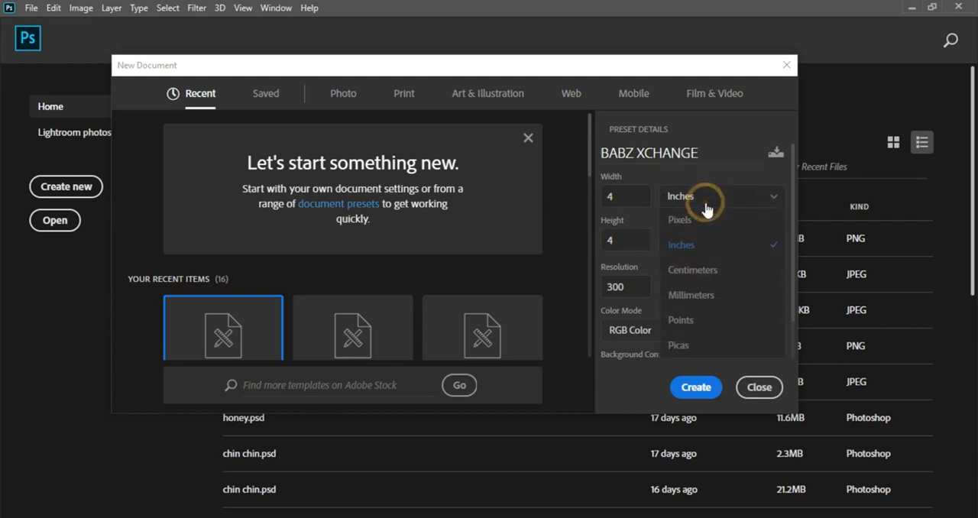
left_click(705, 245)
double_click(621, 197)
double_click(616, 240)
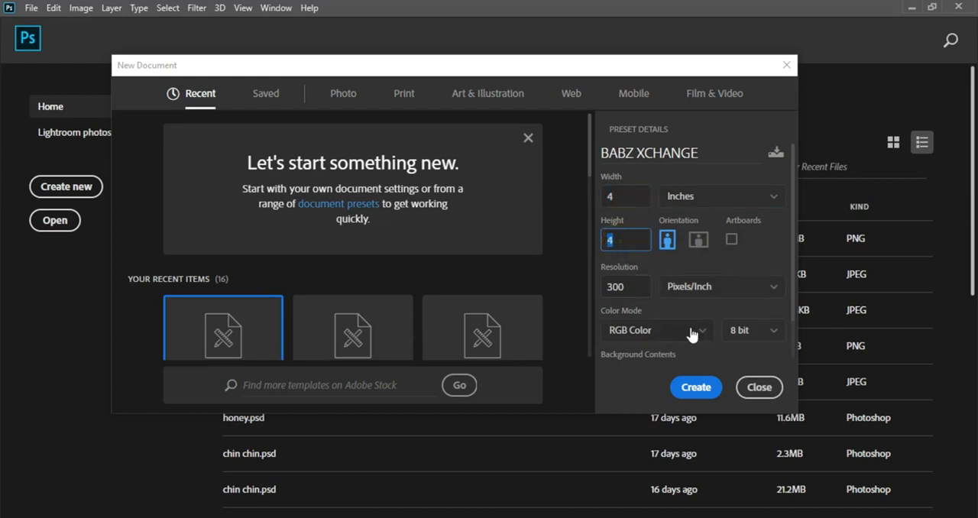
left_click(696, 391)
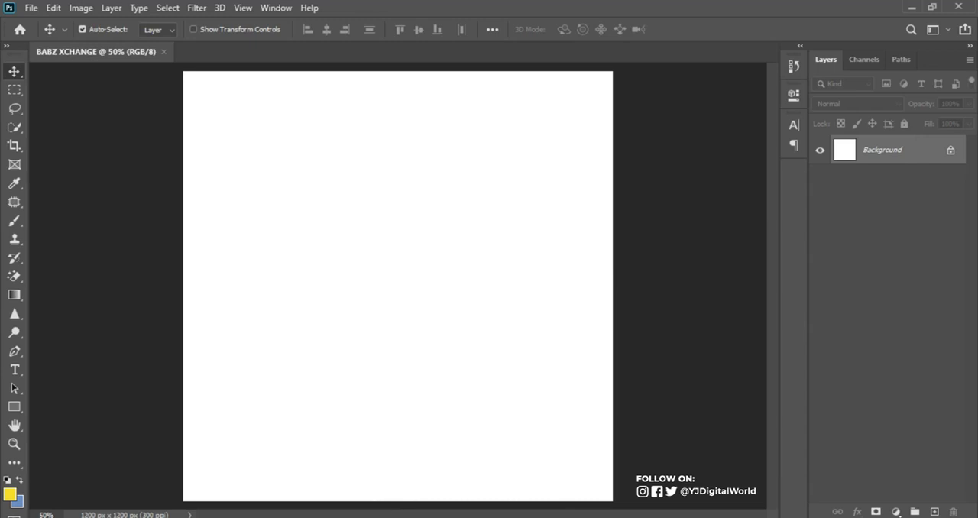
Place the "shot-pretty-black cleaned" image on the canvas and convert its layer to a smart object
key("alt+Tab")
left_click_drag(782, 182, 405, 340)
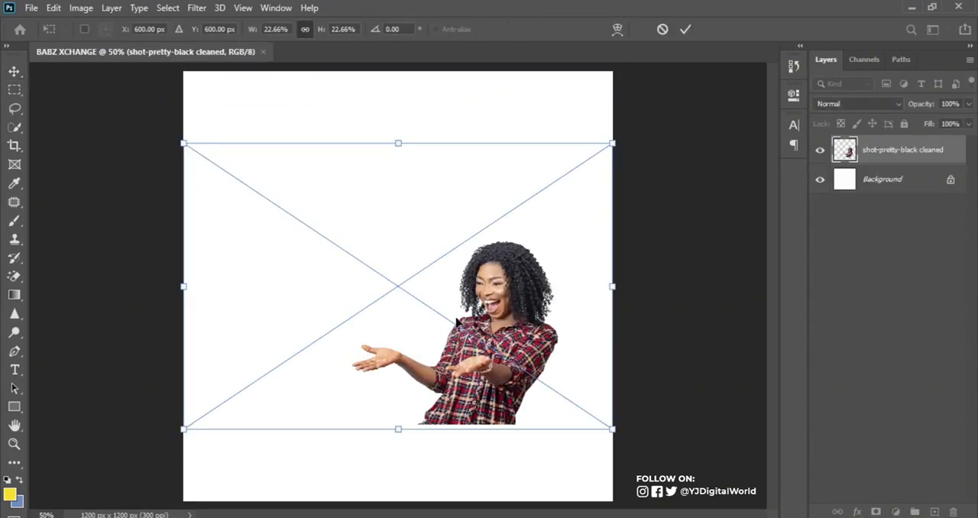
left_click(686, 29)
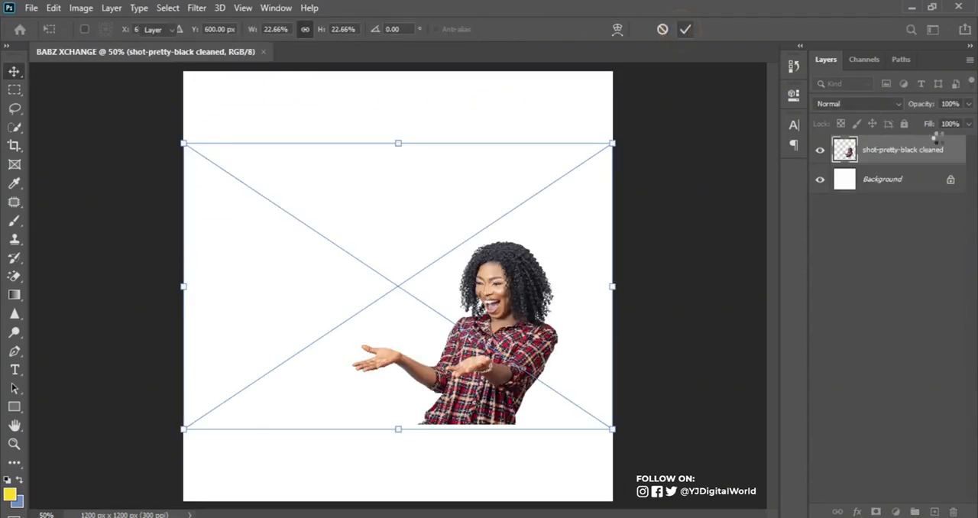
right_click(951, 155)
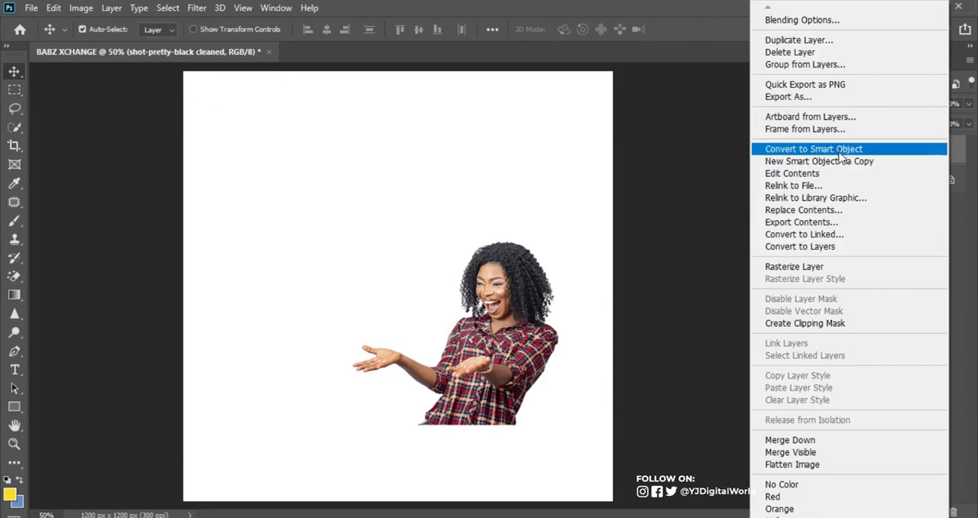
left_click(843, 150)
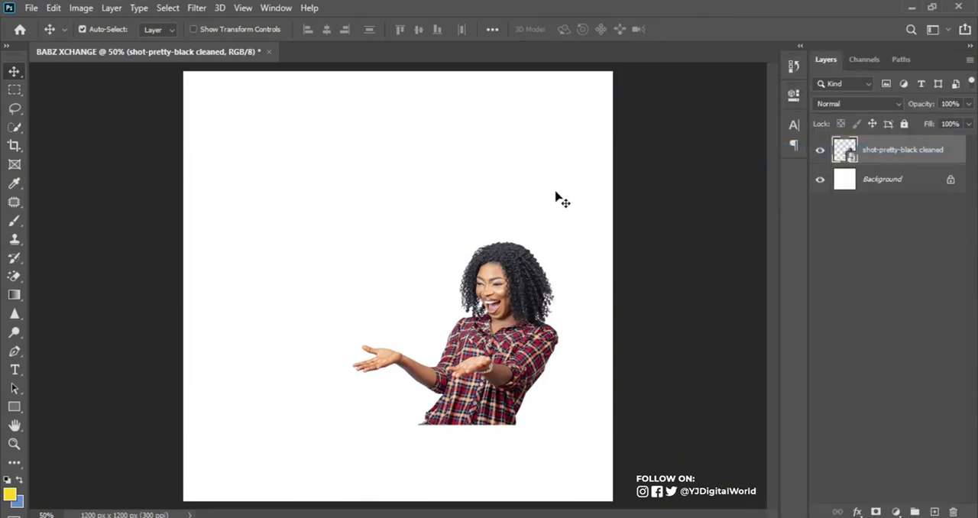
Flip the woman horizontally and enlarge her to fill the lower left of the canvas, with her hands reaching right
key("ctrl")
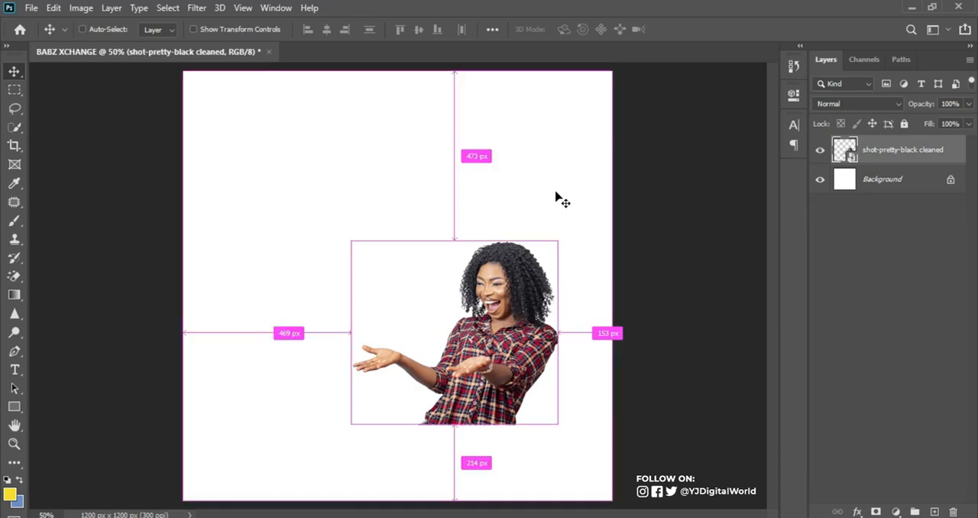
key("ctrl+t")
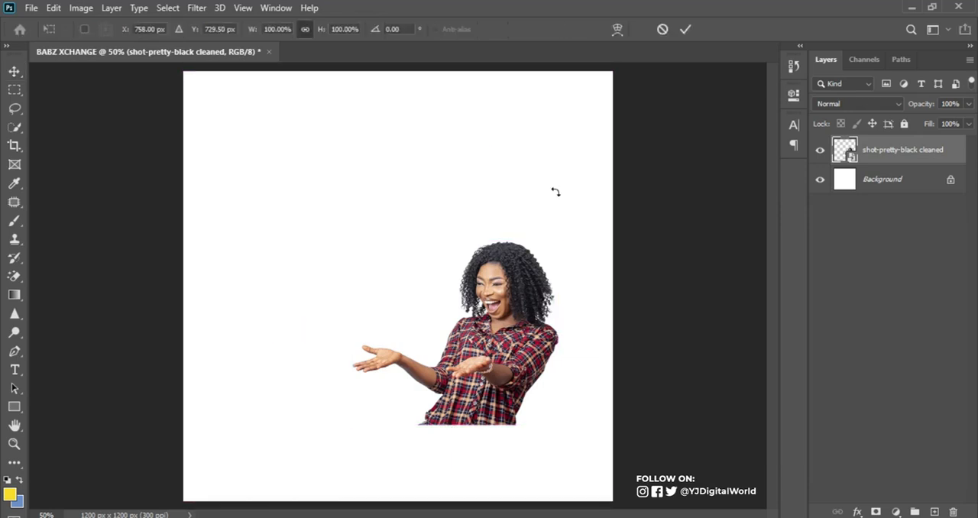
left_click_drag(459, 317, 294, 307)
right_click(382, 321)
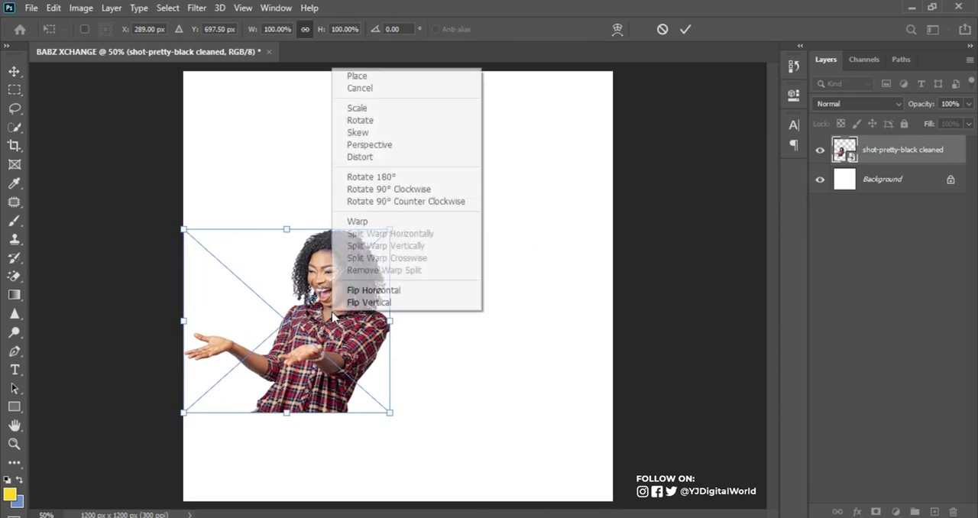
left_click(408, 293)
left_click_drag(391, 414, 544, 473)
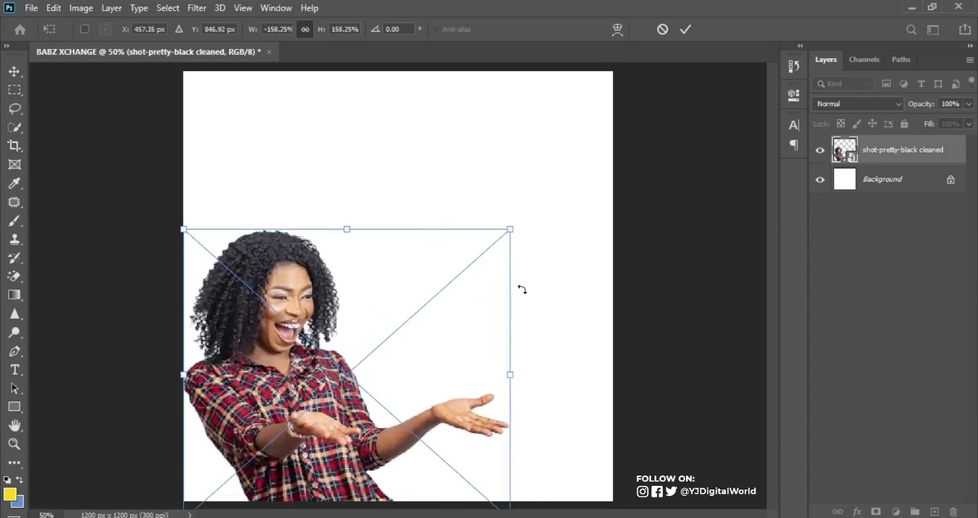
left_click(686, 29)
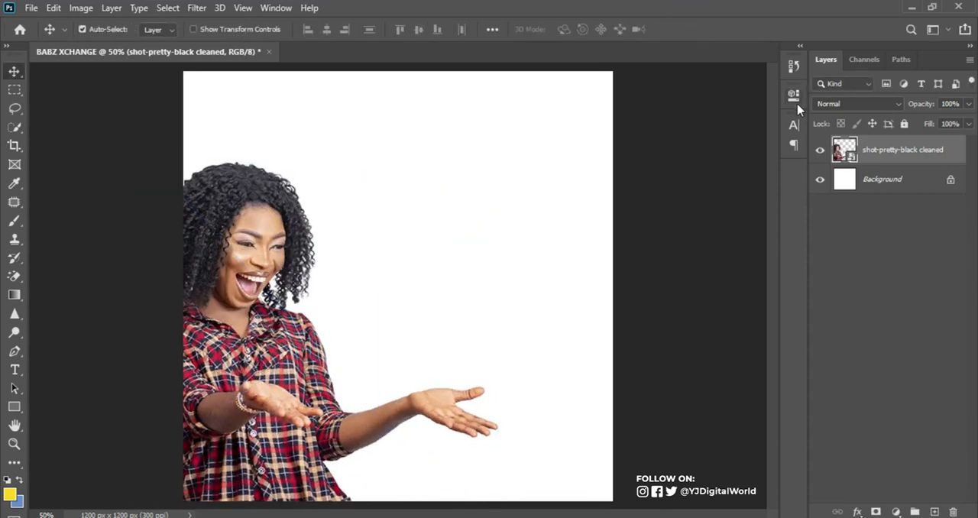
Duplicate the woman's layer and apply a High Pass filter with a 1.4-pixel radius to the copy
key("ctrl+j")
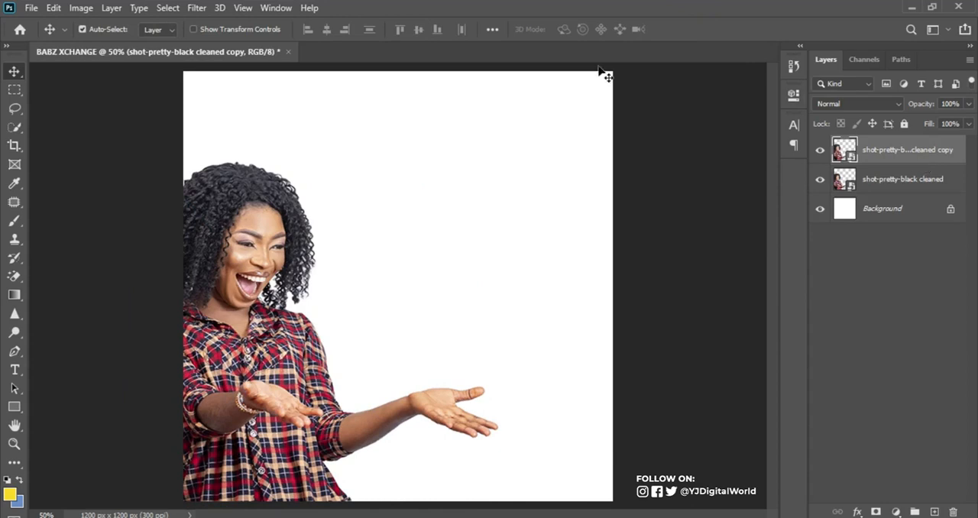
left_click(199, 9)
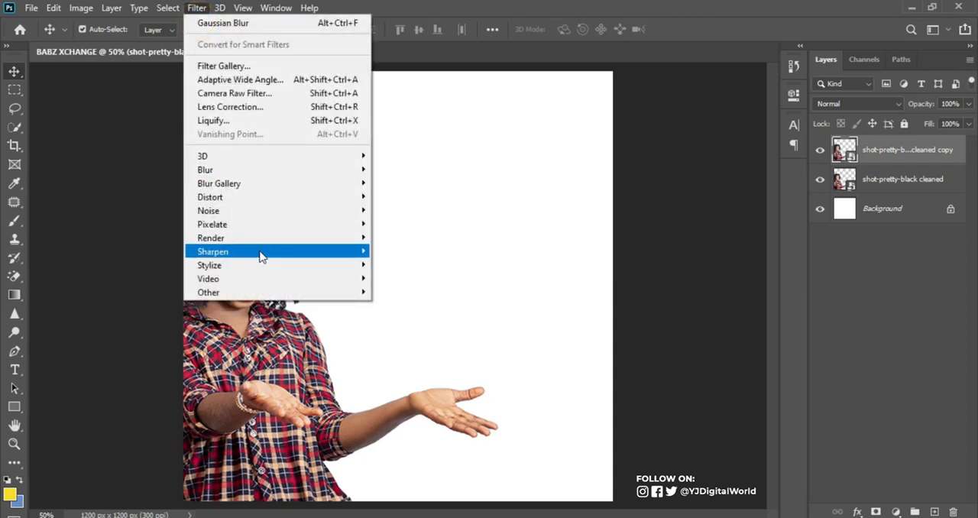
mouse_move(293, 293)
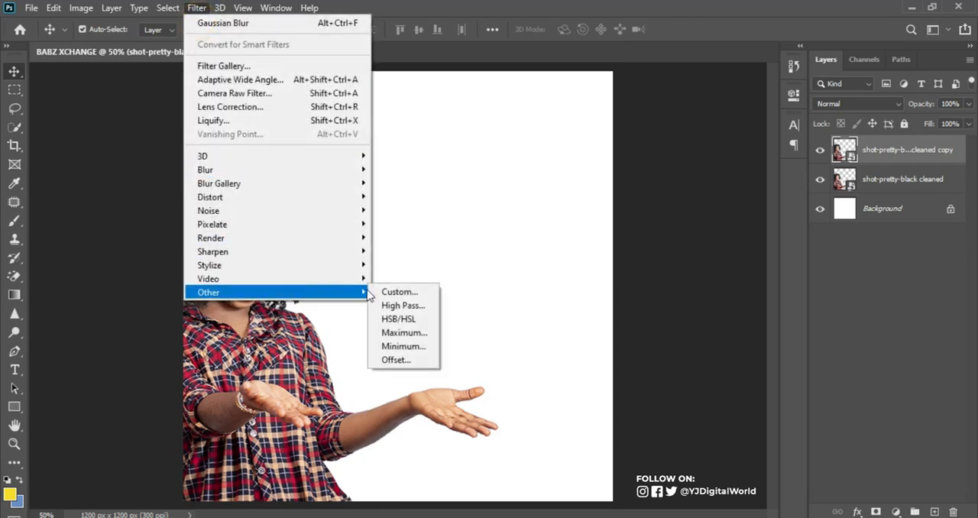
left_click(391, 307)
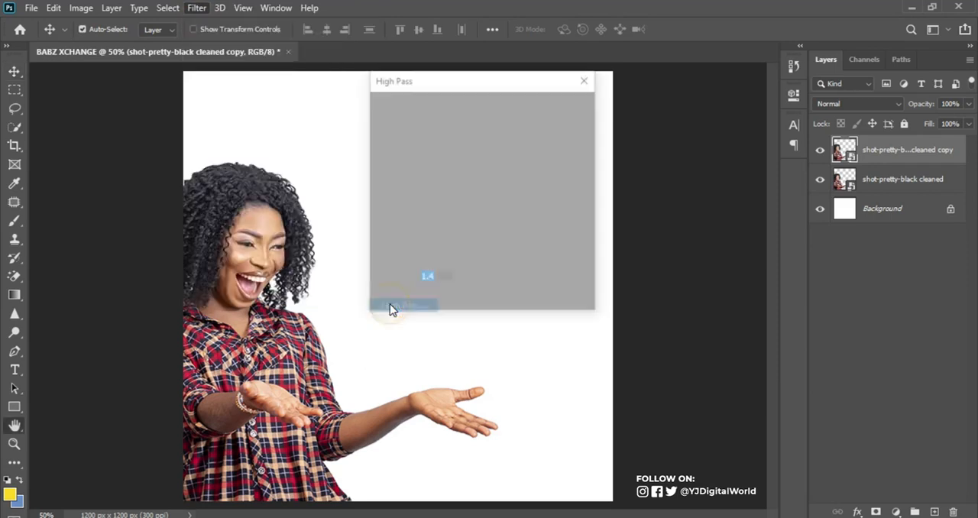
left_click_drag(395, 306, 389, 302)
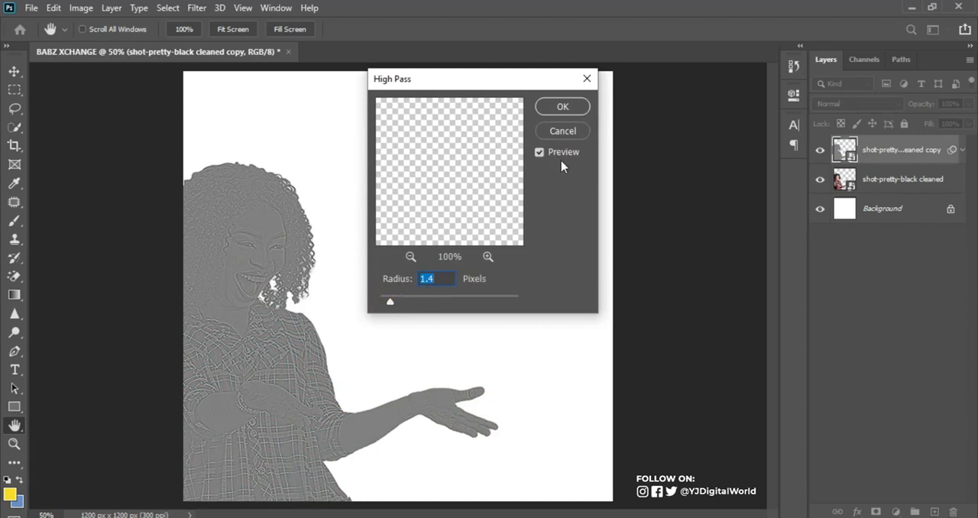
left_click(563, 112)
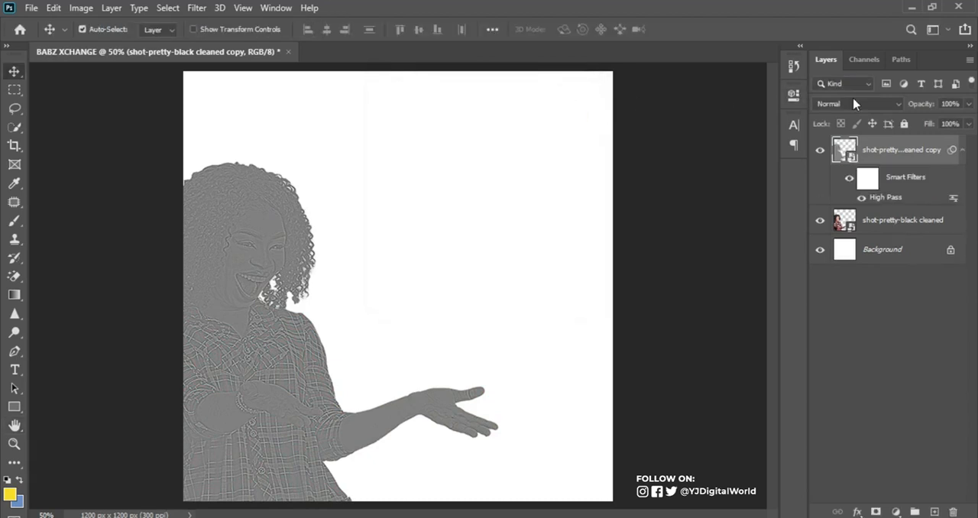
Set the High Pass copy's blend mode to Hard Light and collapse its smart filter list
left_click(852, 104)
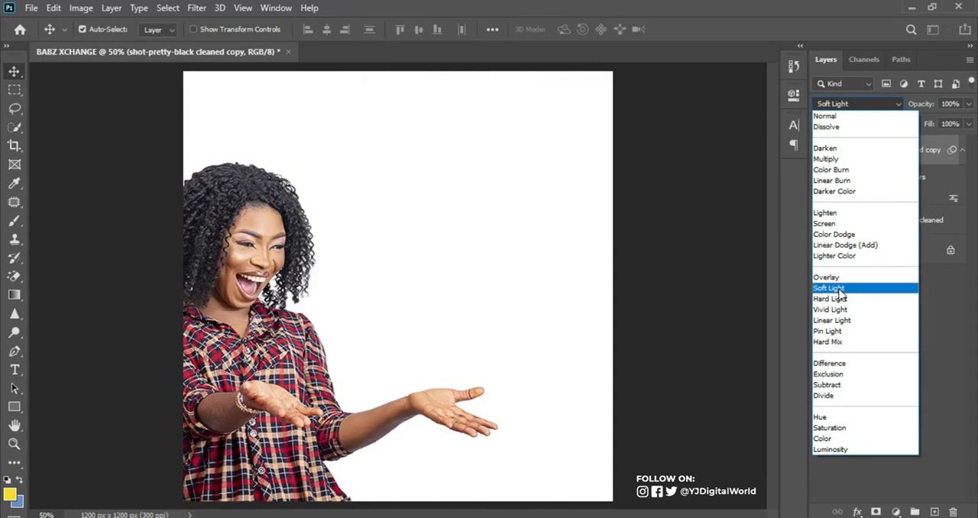
left_click(840, 306)
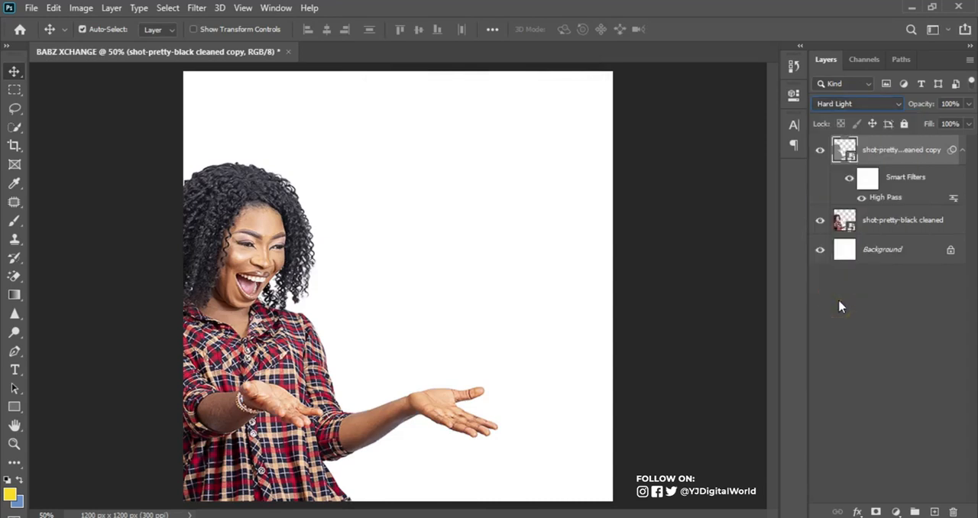
left_click(903, 221)
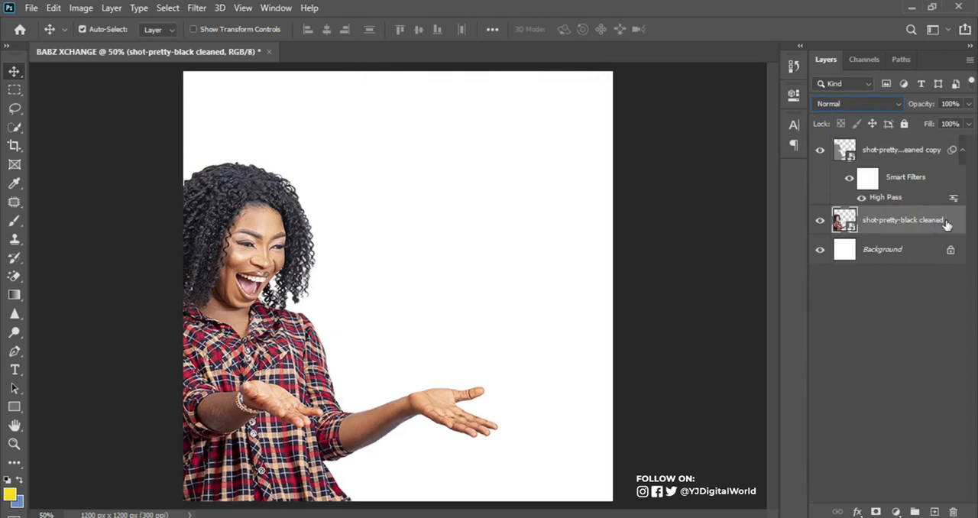
left_click(961, 149)
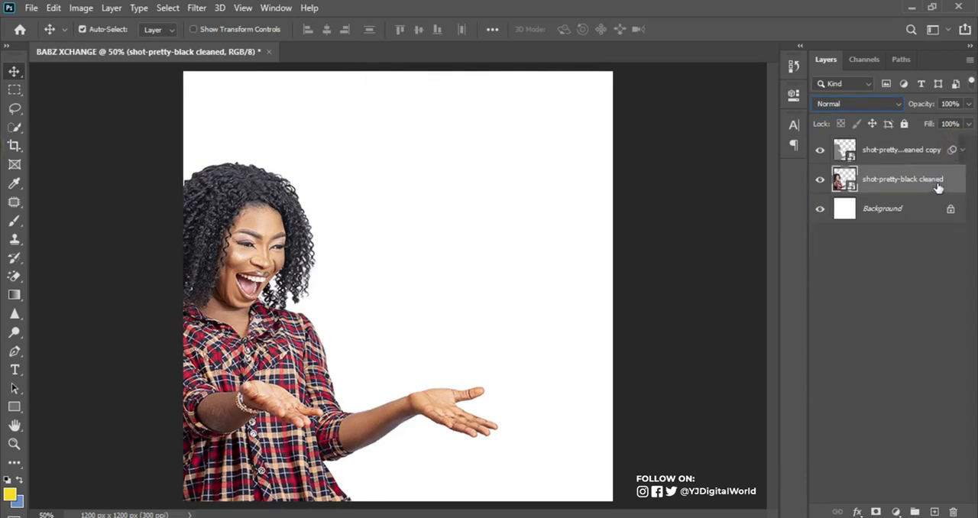
Add a Hue/Saturation adjustment clipped to the original woman layer and set its saturation to +10
left_click(946, 482)
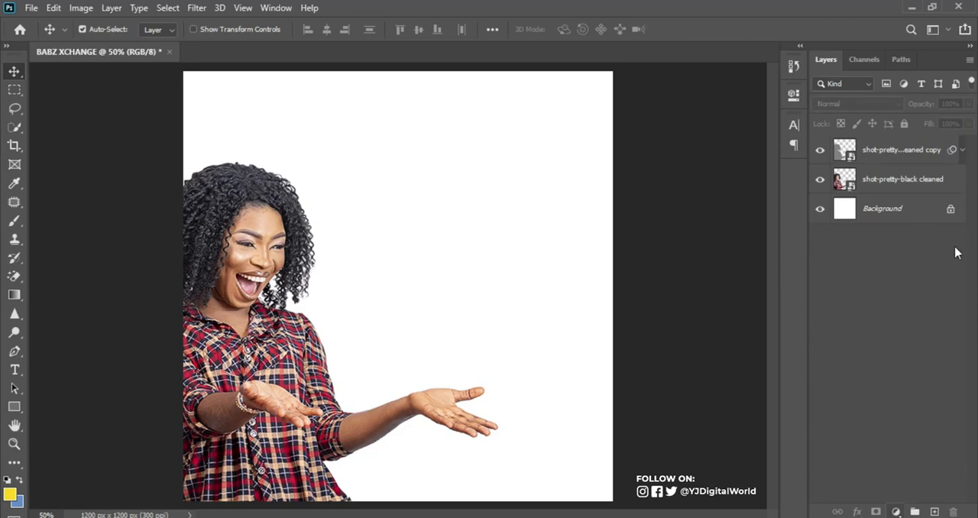
left_click(926, 183)
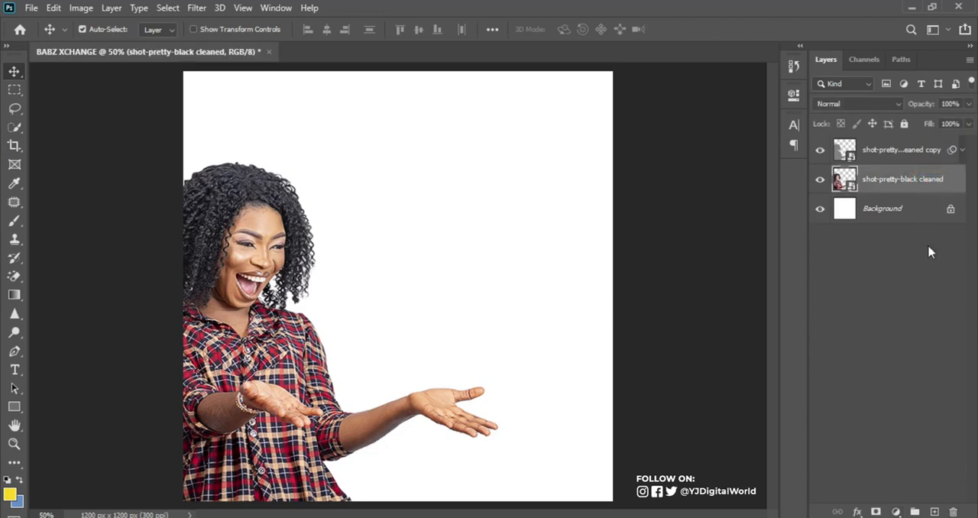
left_click(895, 511)
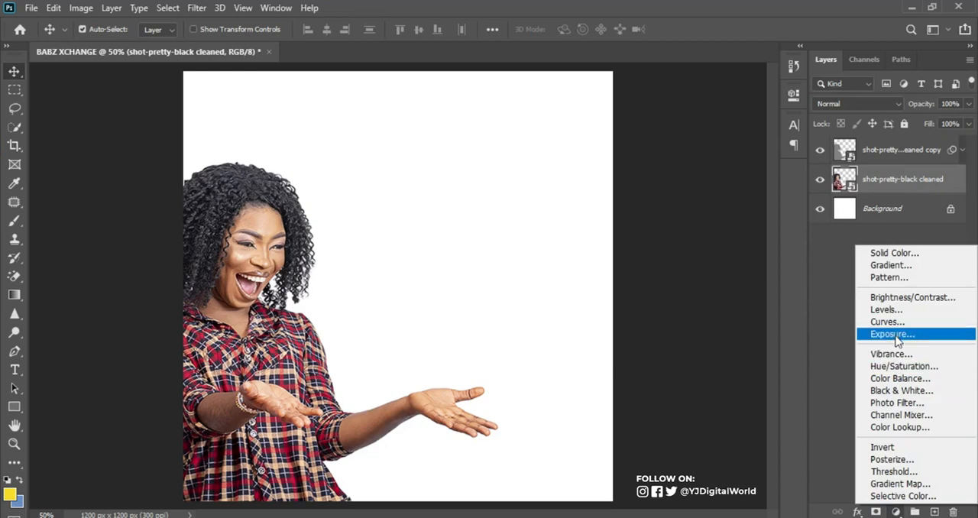
left_click(905, 368)
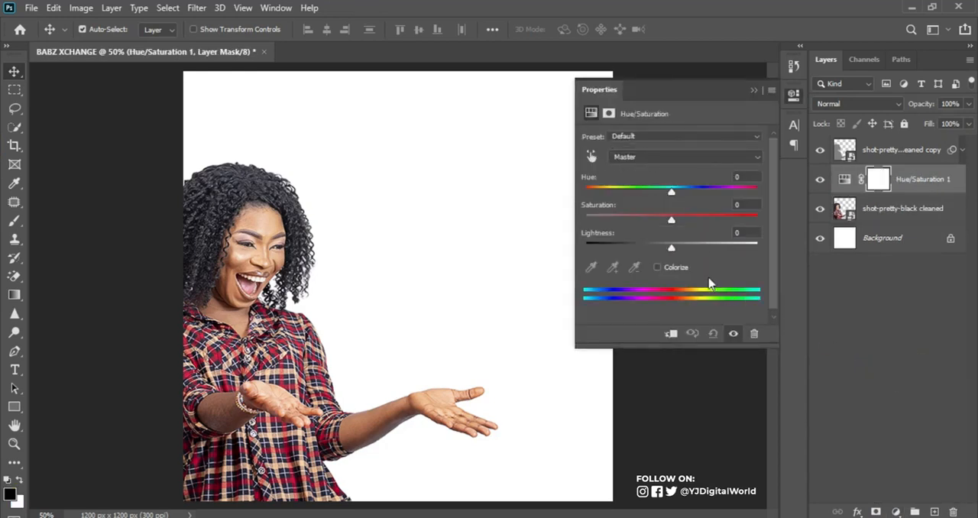
left_click(669, 335)
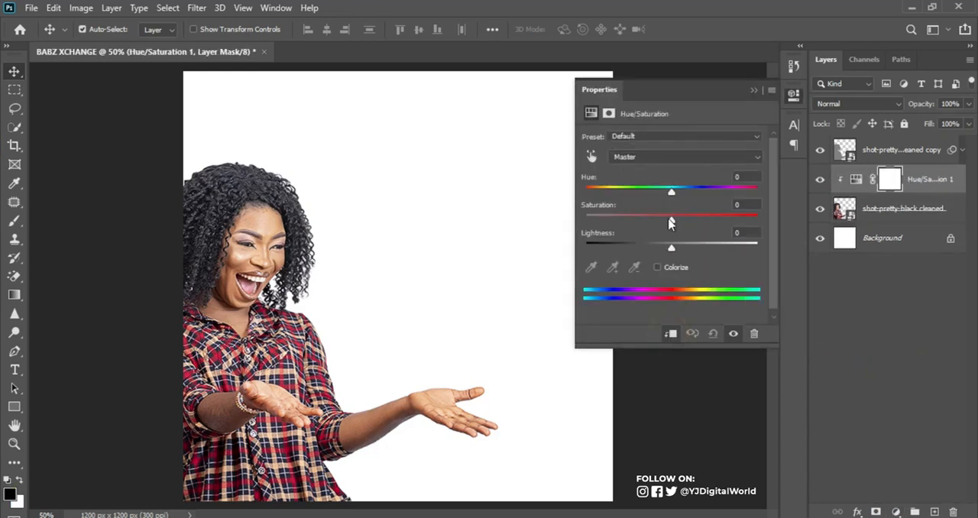
mouse_move(671, 222)
left_mouse_down()
mouse_move(710, 222)
mouse_move(677, 221)
left_mouse_up()
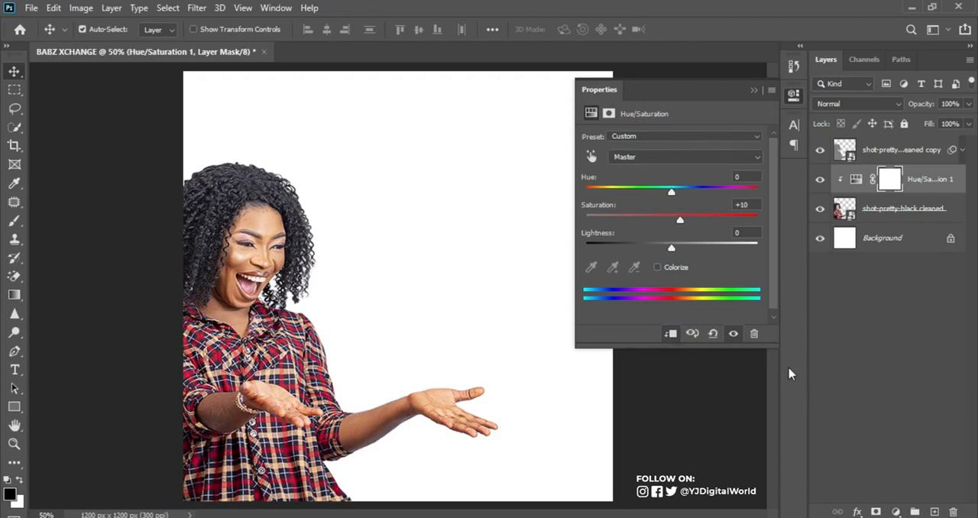
Add a Curves adjustment clipped to the woman layer, shape a gentle contrast S-curve, and compare the image without and with it
left_click(896, 511)
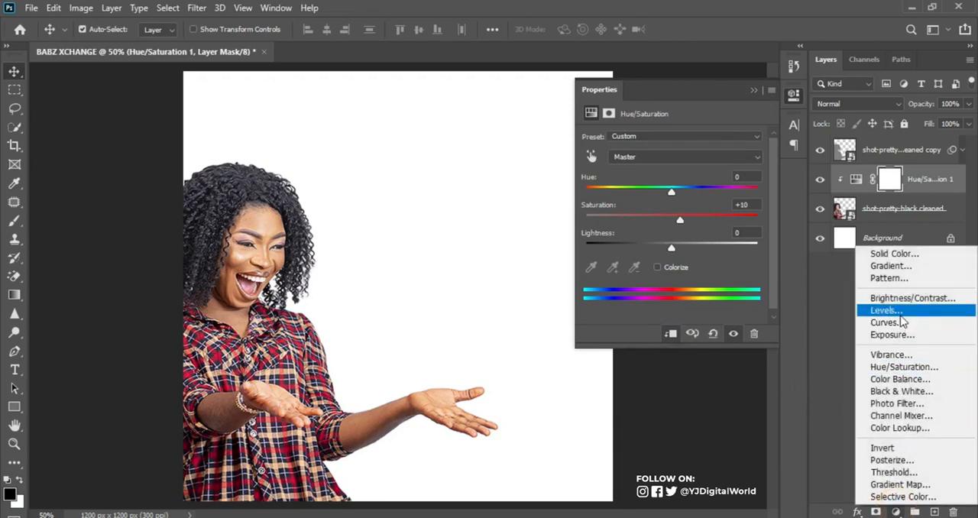
left_click(899, 329)
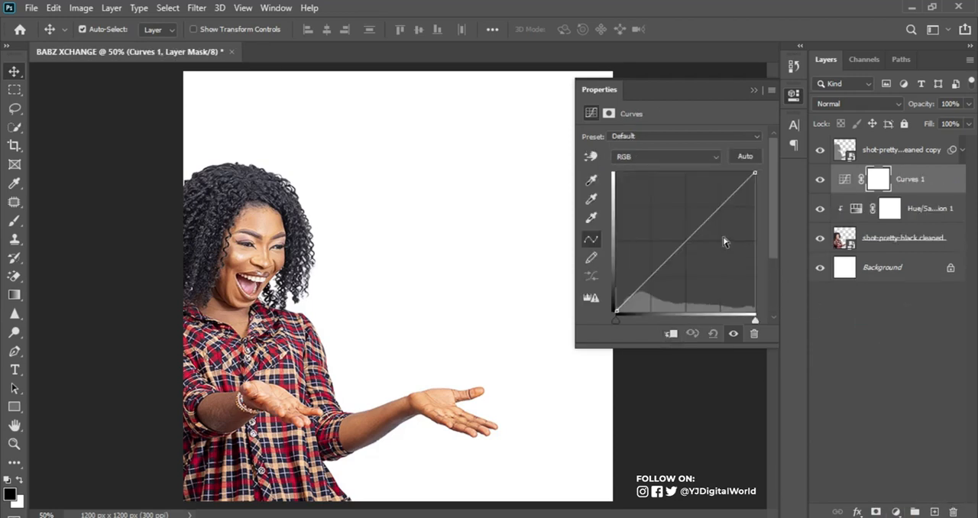
left_click(671, 336)
left_click_drag(728, 200, 726, 194)
left_click_drag(644, 273, 650, 288)
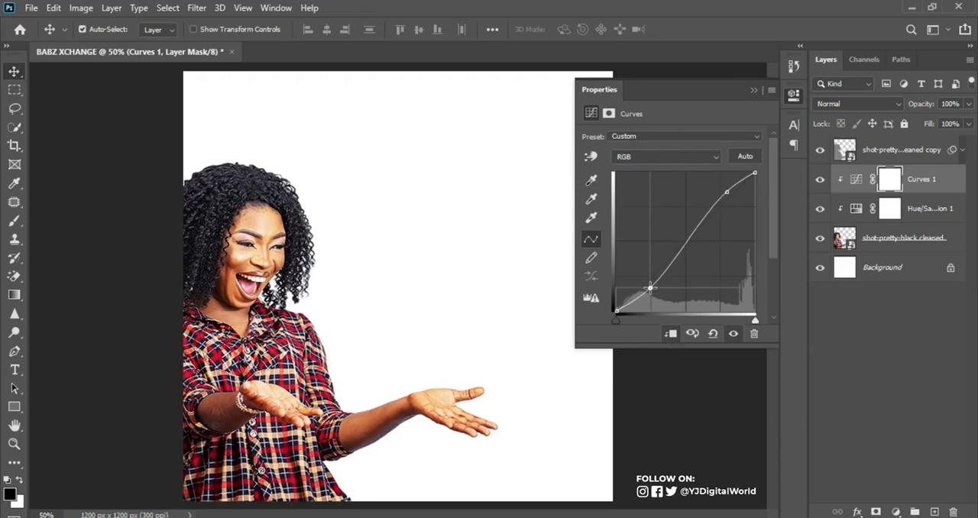
left_click(820, 182)
left_click(820, 182)
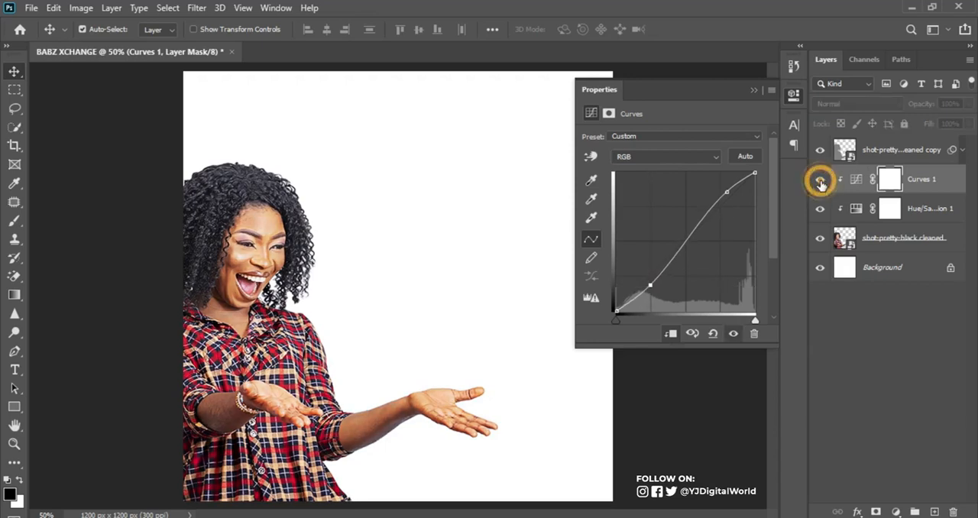
Group the woman's High Pass copy, both adjustments and the original layer, and name the group MODEL
left_click(911, 152)
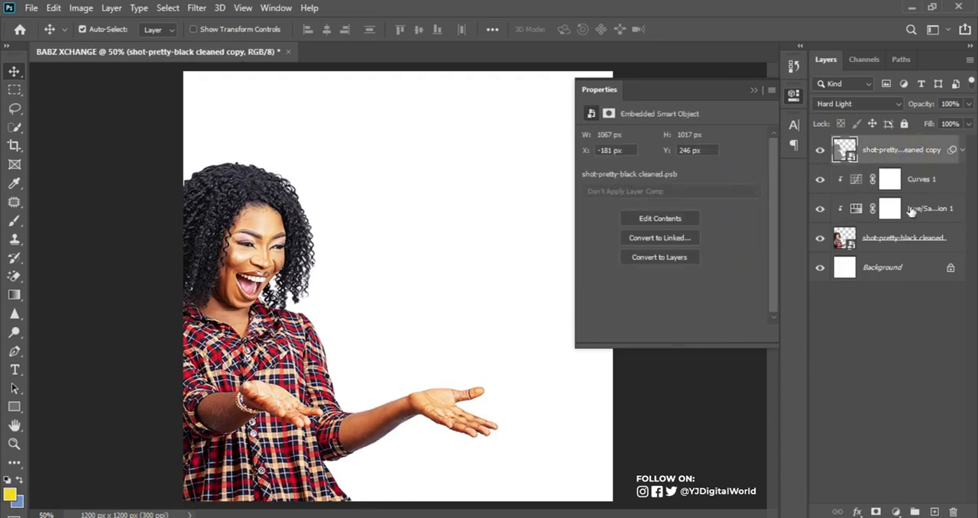
left_click(898, 238, "shift")
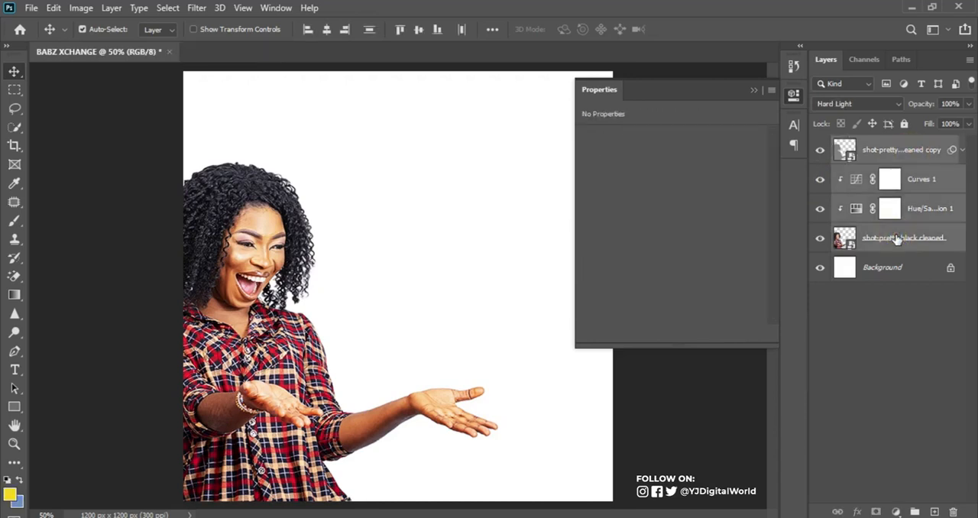
key("ctrl+g")
double_click(868, 144)
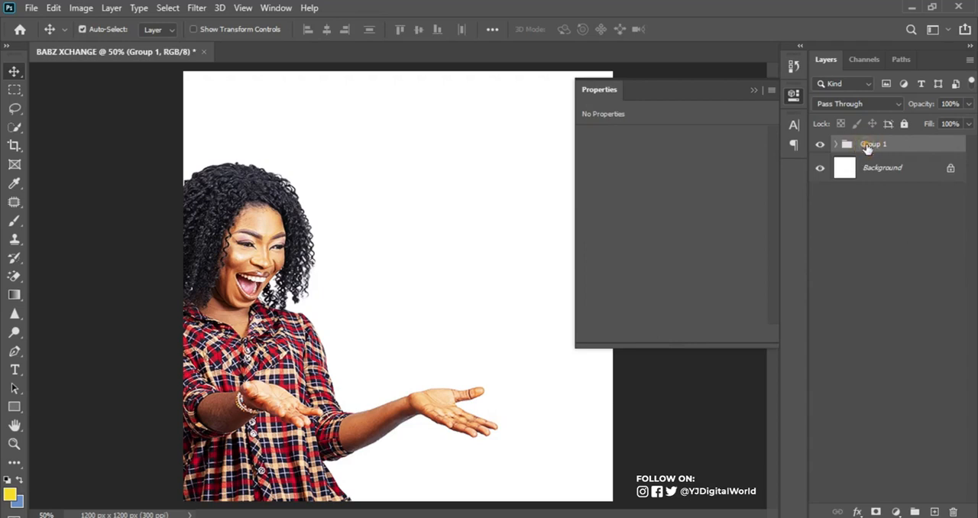
type("MODEL")
key("Return")
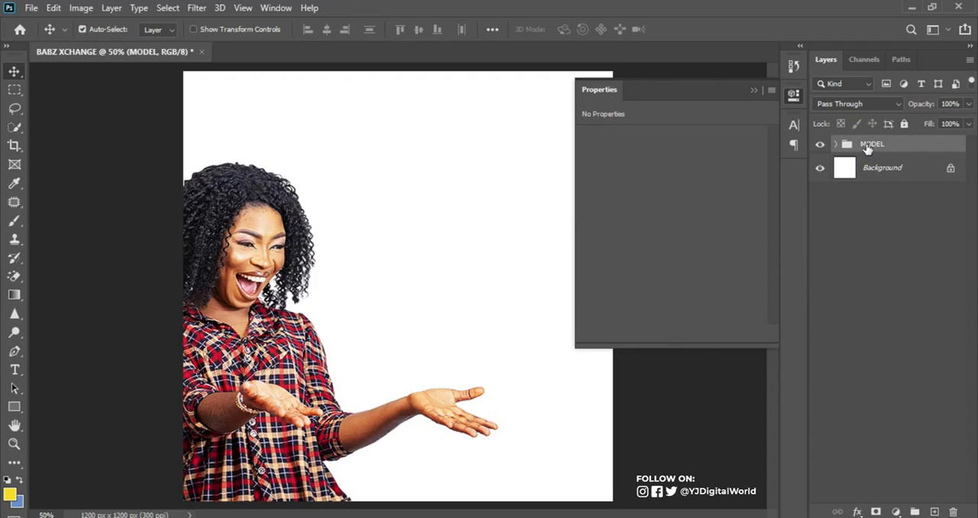
left_click(753, 90)
Place the GIFTCARD image from the R1 folder into the flyer and convert its layer to a smart object
left_click(412, 516)
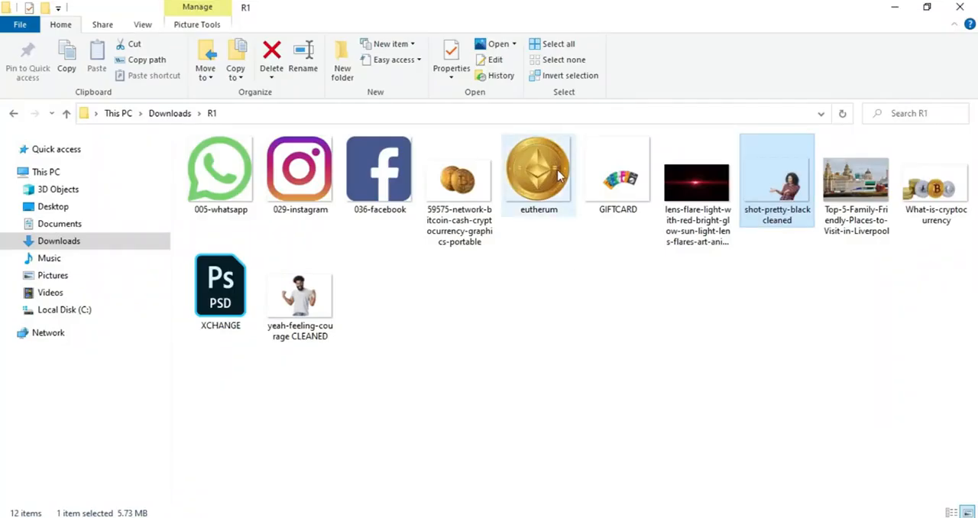
left_click(604, 176)
left_click_drag(517, 382, 428, 364)
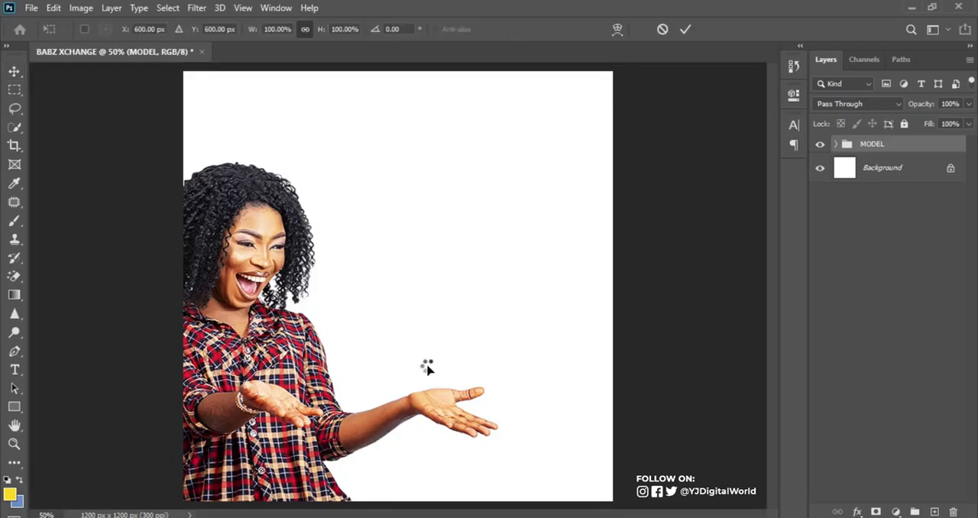
key("Return")
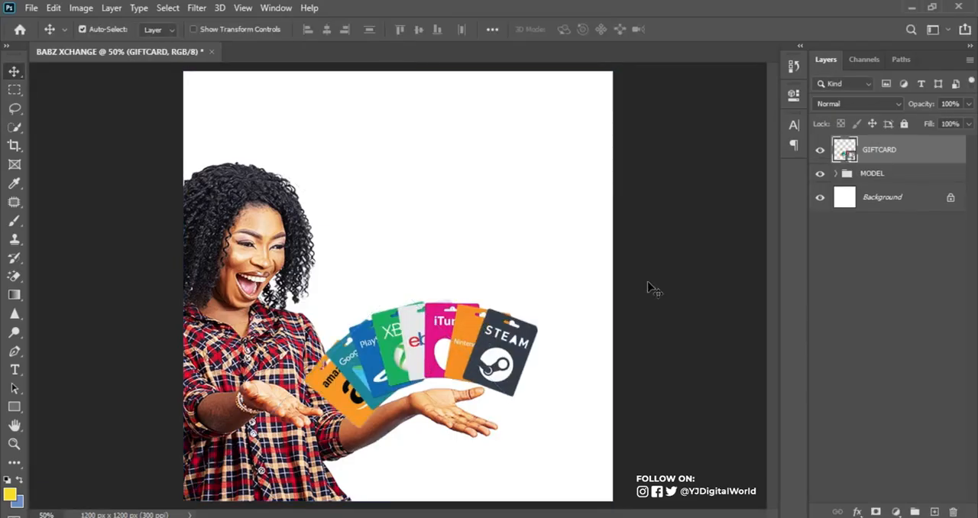
right_click(928, 161)
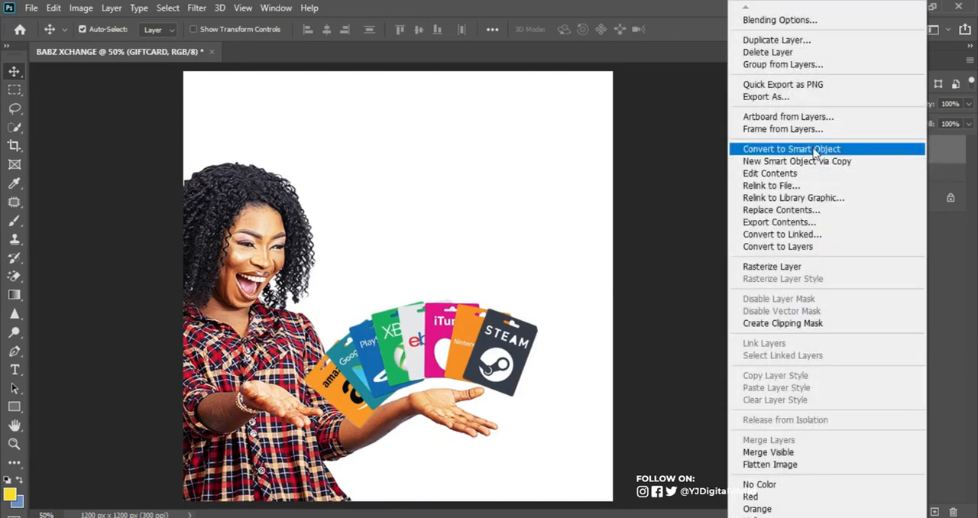
left_click(786, 149)
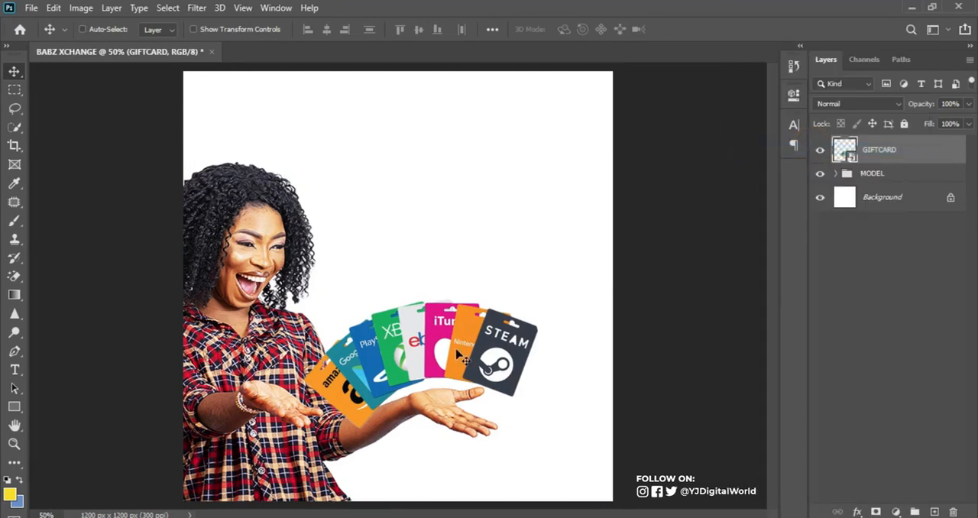
Enlarge the gift cards slightly, move their layer below the MODEL group, and position the fan just above the woman's outstretched arm
key("ctrl+t")
left_click_drag(461, 356, 449, 304)
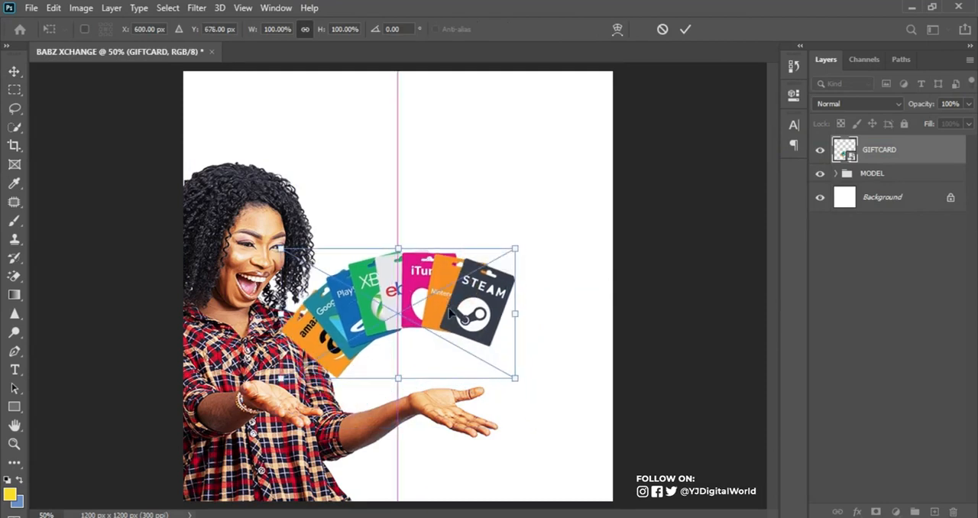
left_click_drag(515, 375, 522, 379)
key("Return")
left_click_drag(909, 160, 907, 190)
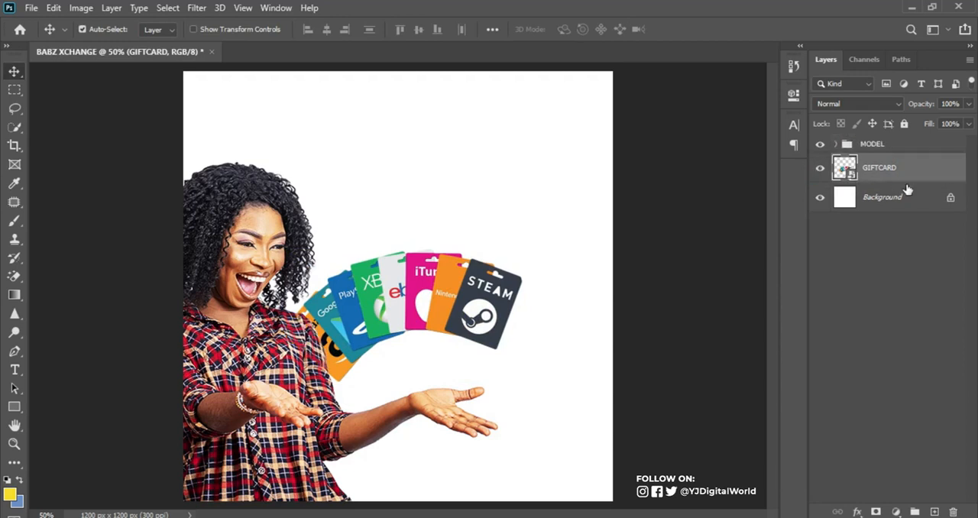
left_click_drag(475, 288, 471, 313)
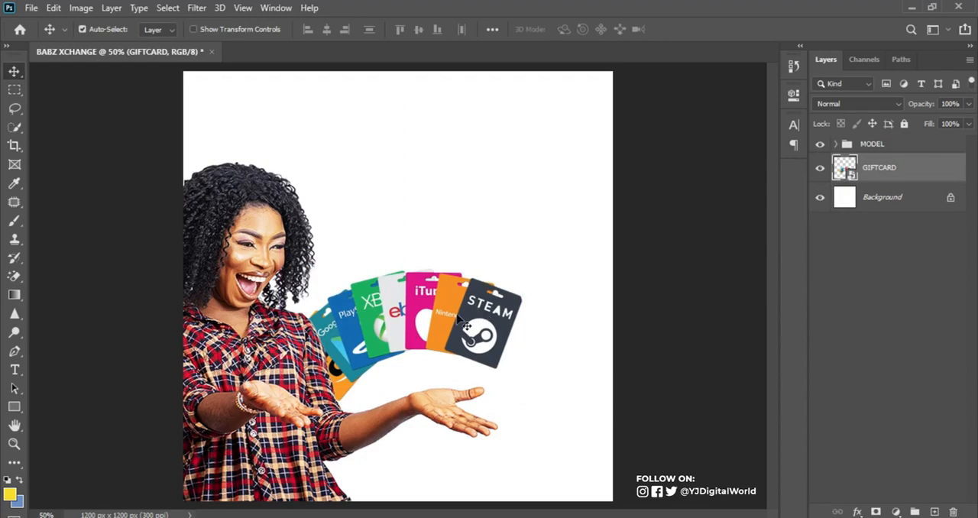
Place the What-is-cryptocurrency image from the R1 folder at 13.47% scale, in front of the gift cards and behind the woman's hand
key("alt+Tab")
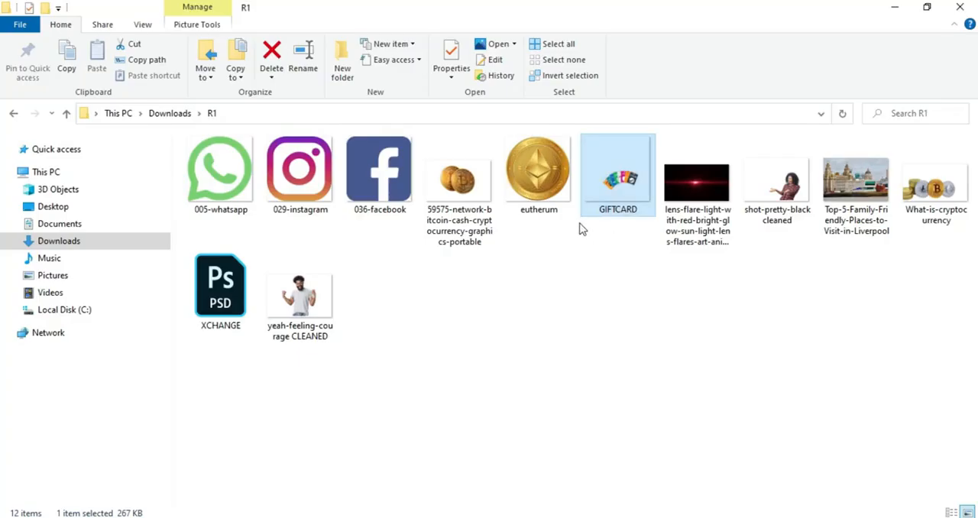
left_click_drag(924, 197, 489, 436)
left_click_drag(449, 302, 547, 382)
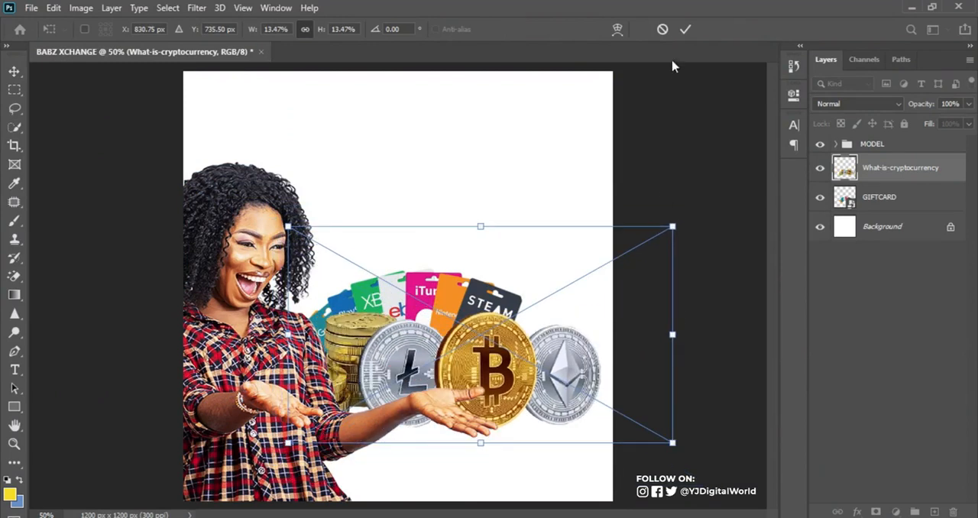
left_click(683, 30)
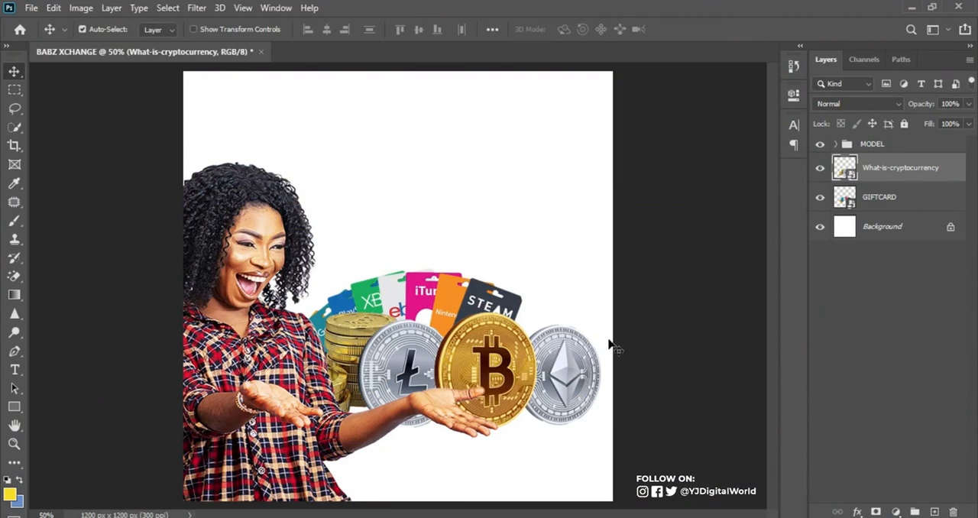
Place the eutherum coin and the 59575-network-bitcoin-cash image from the R1 folder into the flyer
left_click(368, 517)
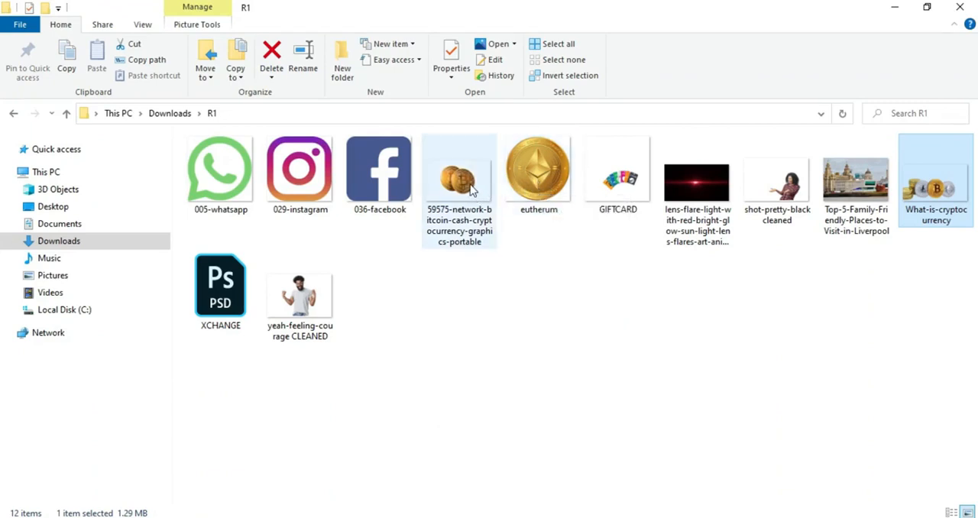
left_click_drag(469, 188, 463, 406)
left_click(539, 187, "ctrl")
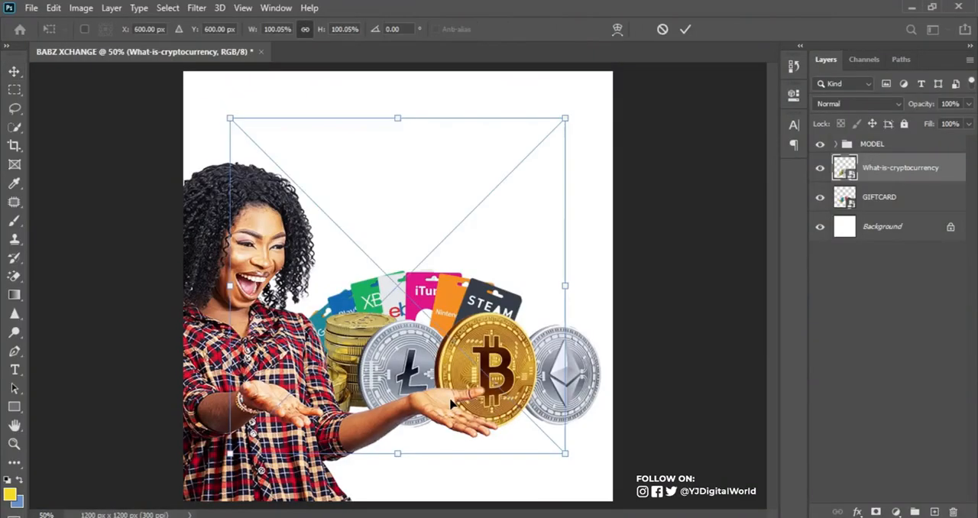
key("Return")
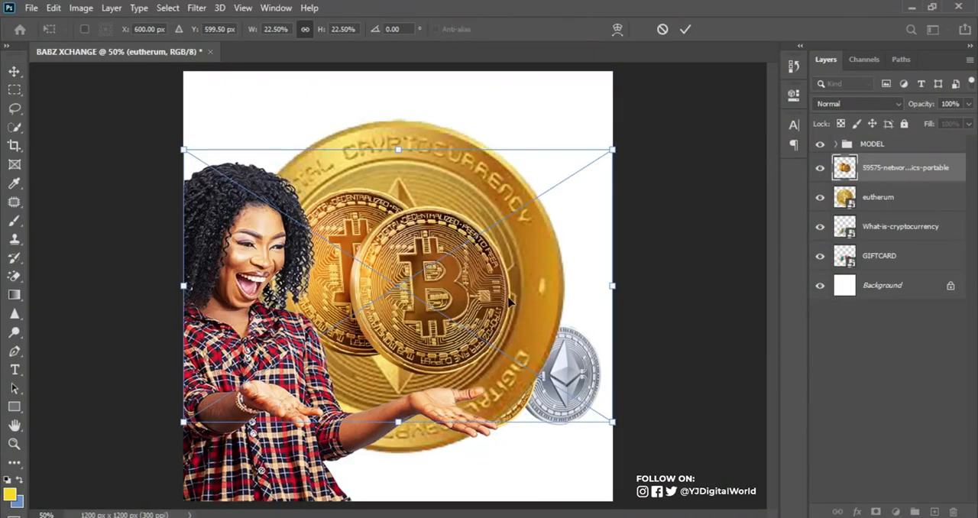
key("Return")
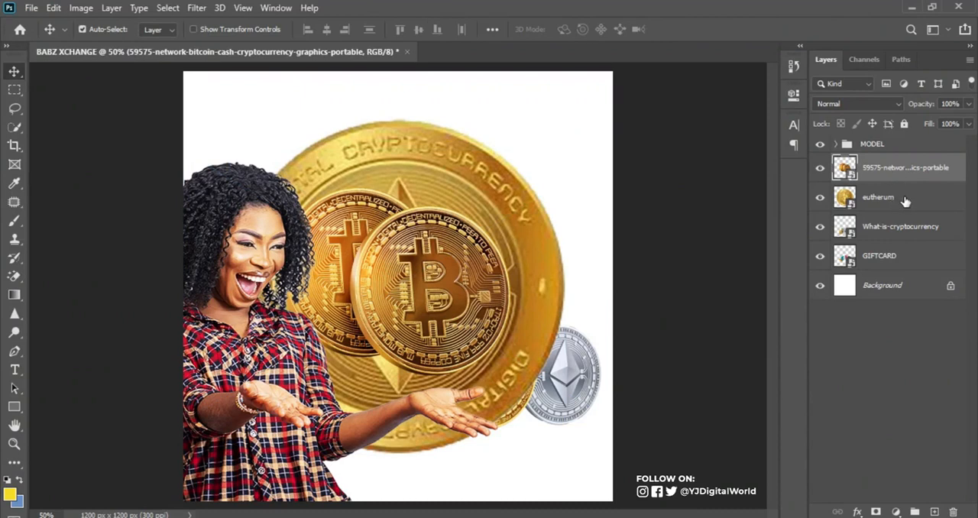
Scale the eutherum coin to 27.51% and move it to the empty area above the silver Ethereum coin
left_click(561, 270)
left_click_drag(527, 236, 564, 201)
key("ctrl+t")
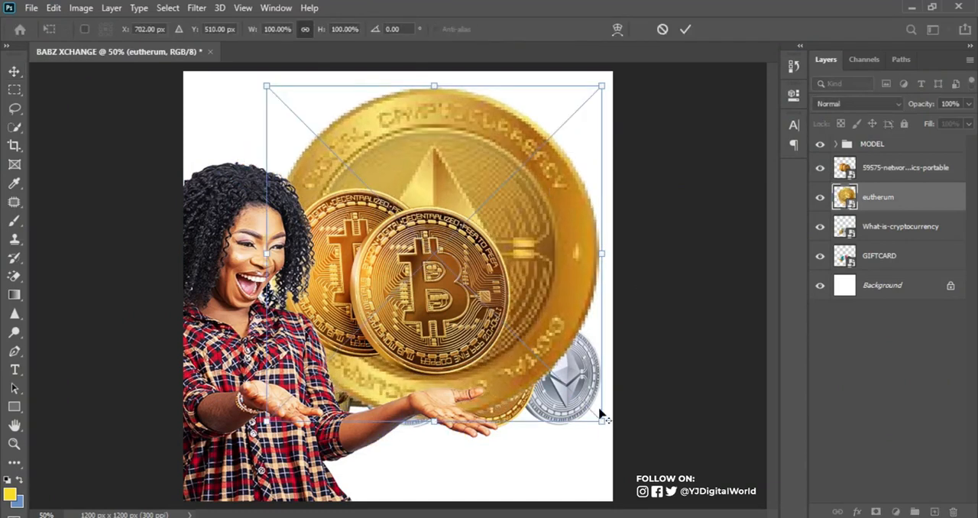
left_click_drag(601, 421, 591, 250)
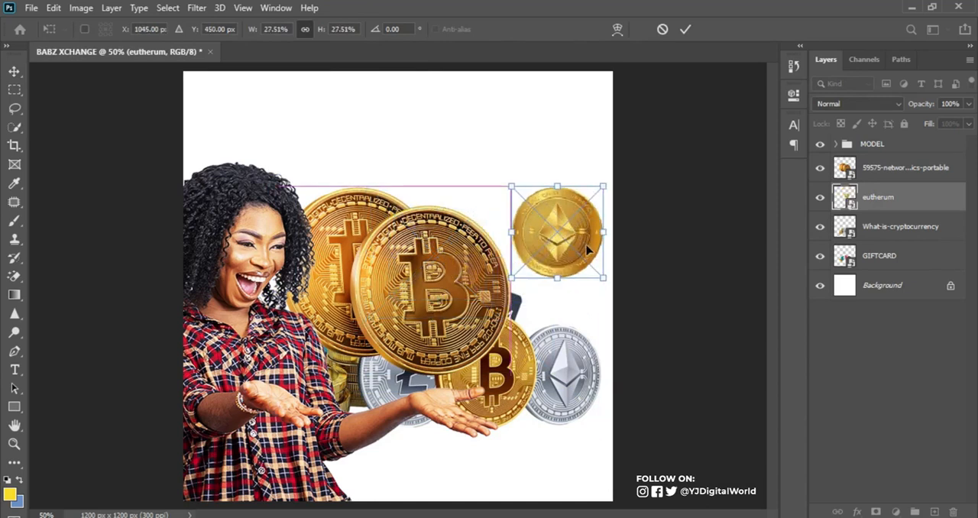
key("Return")
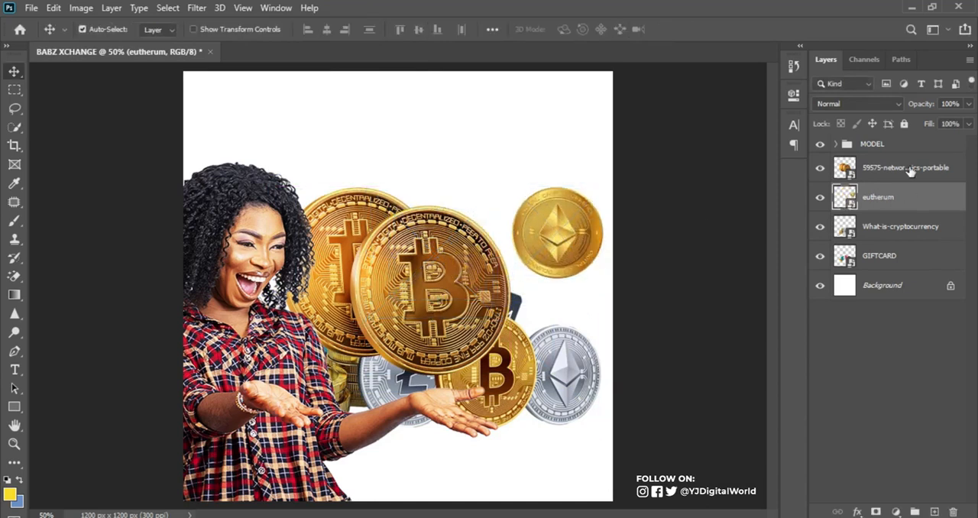
Scale the pair of Bitcoin coins from the 59575-network image down to 9.19%
left_click(909, 169)
key("ctrl+t")
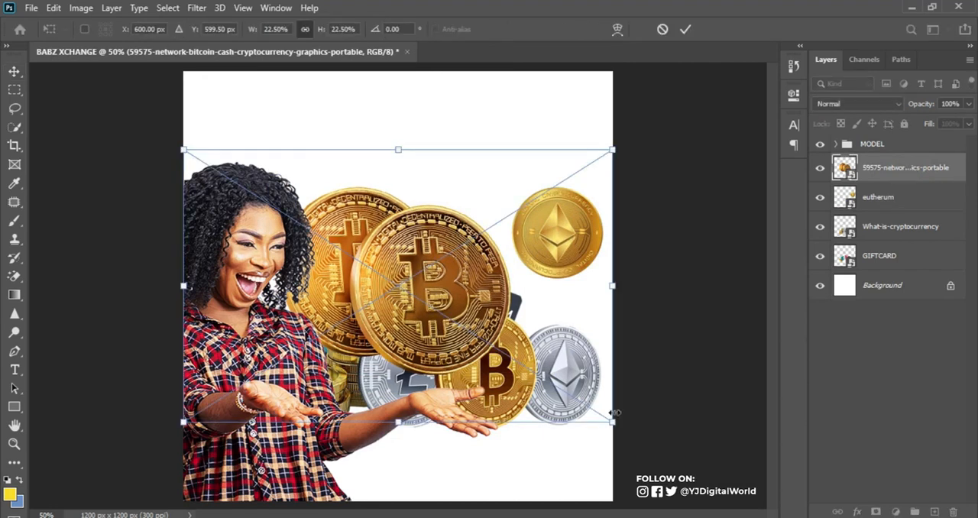
left_click_drag(612, 421, 490, 324)
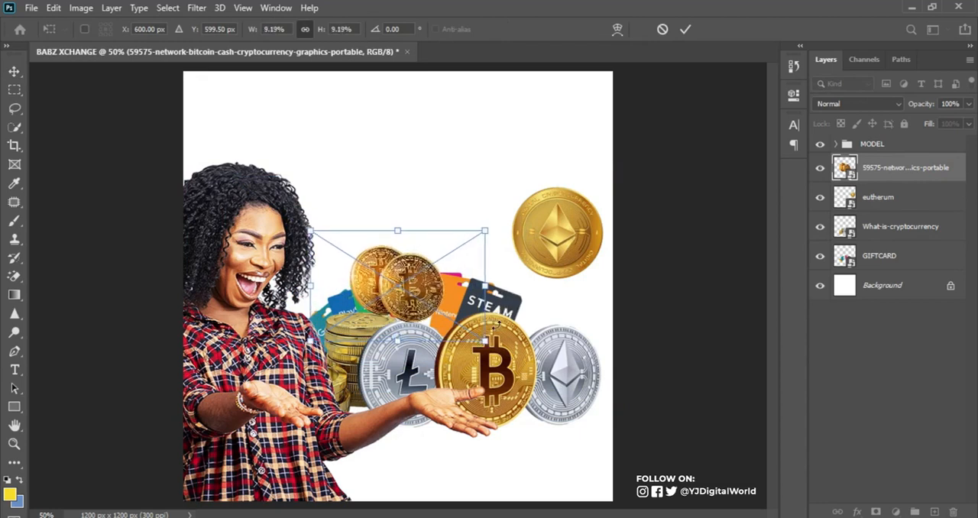
key("Return")
Shrink the eutherum coin further and place it just above the large gold Bitcoin coin
left_click_drag(576, 237, 535, 290)
key("ctrl+t")
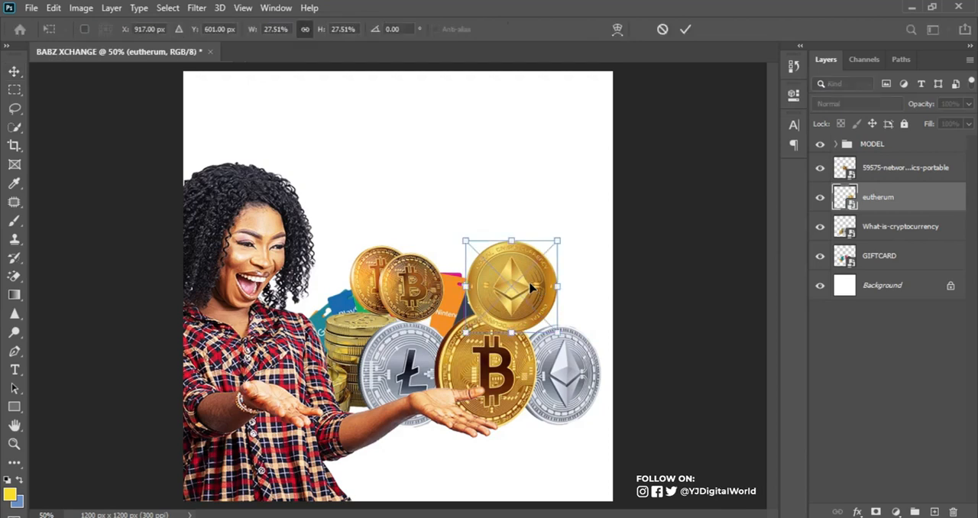
left_click_drag(556, 333, 533, 307)
left_click_drag(522, 277, 527, 326)
key("Return")
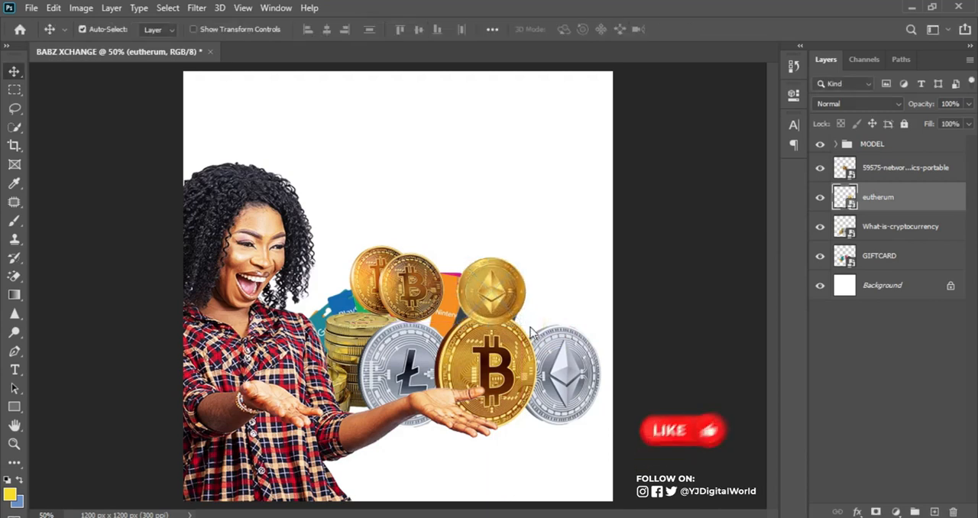
Group the eutherum and 59575-network coin layers, check the group by toggling its visibility, and name it COIN
left_click(935, 177, "ctrl")
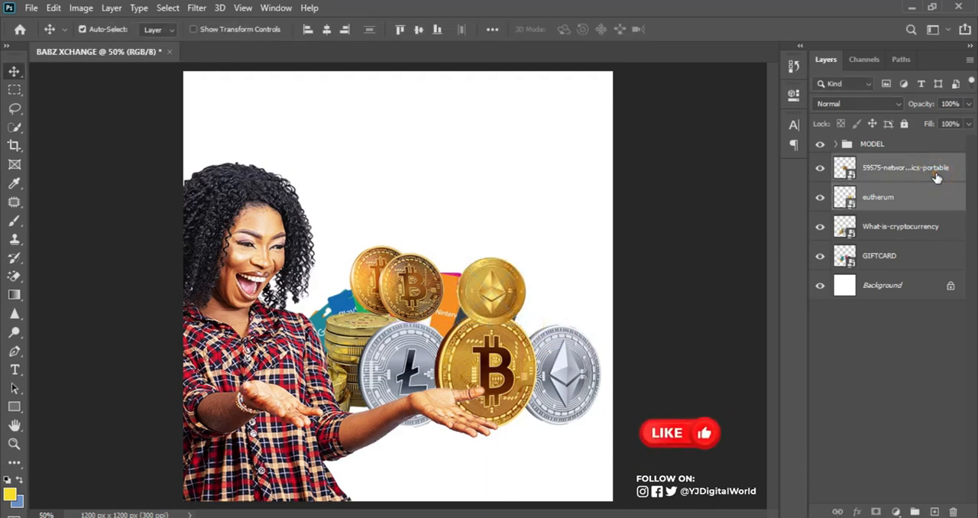
key("ctrl+g")
left_click(820, 162)
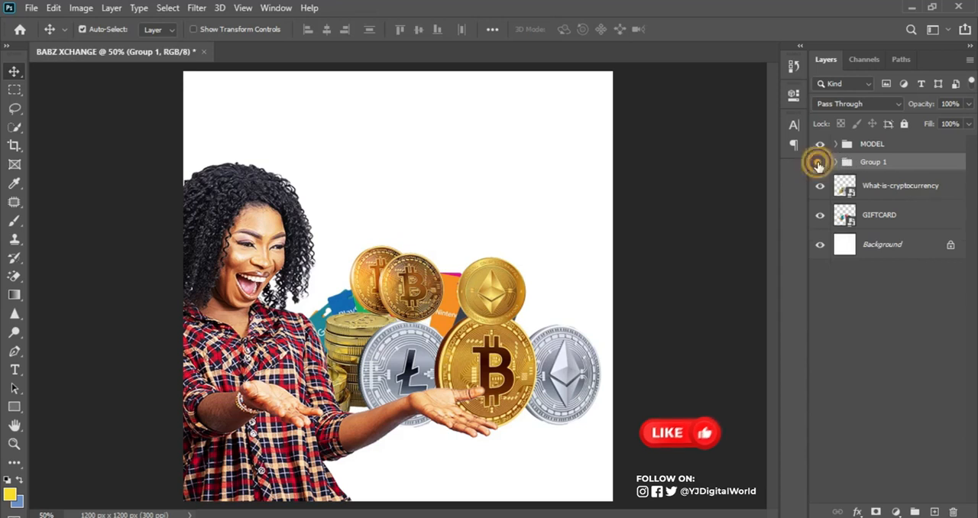
left_click(820, 163)
double_click(869, 162)
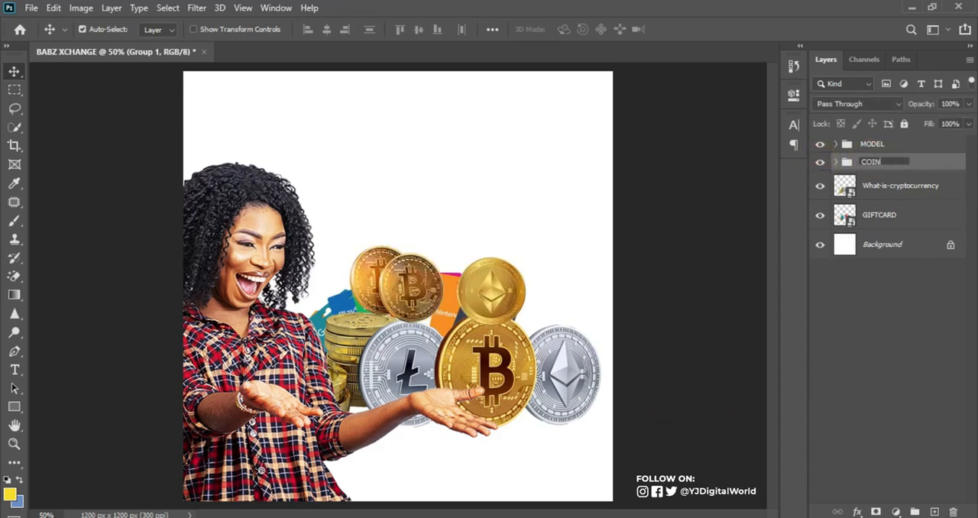
type("COIN")
key("Return")
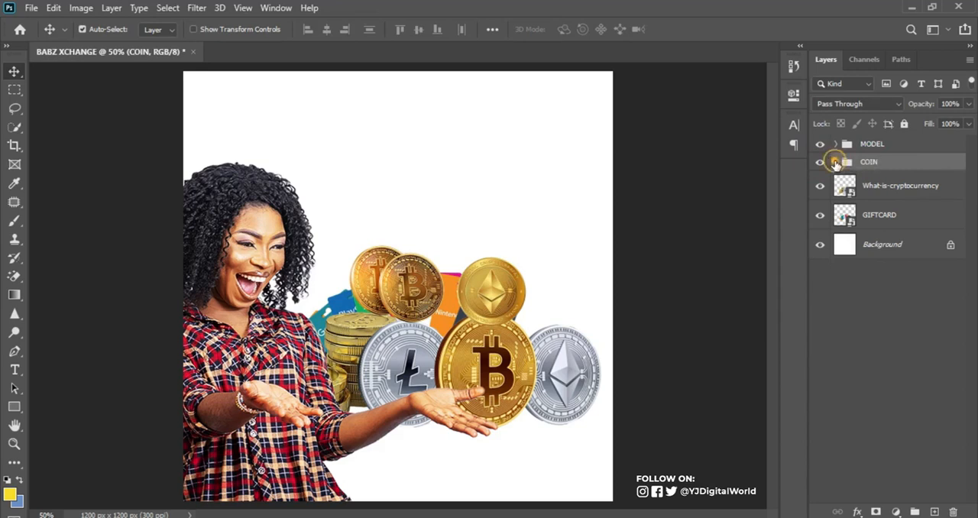
Stack the eutherum layer above the Bitcoin pair within the COIN group and move the coin so it overlaps the pair
left_click(836, 162)
left_click(878, 208)
left_click_drag(491, 287, 456, 297)
left_click_drag(855, 218, 879, 179)
left_click_drag(483, 305, 451, 291)
left_click(847, 165)
left_click(835, 162)
Scale the COIN group to 39.26% and move it down to the woman's outstretched palm
key("ctrl+t")
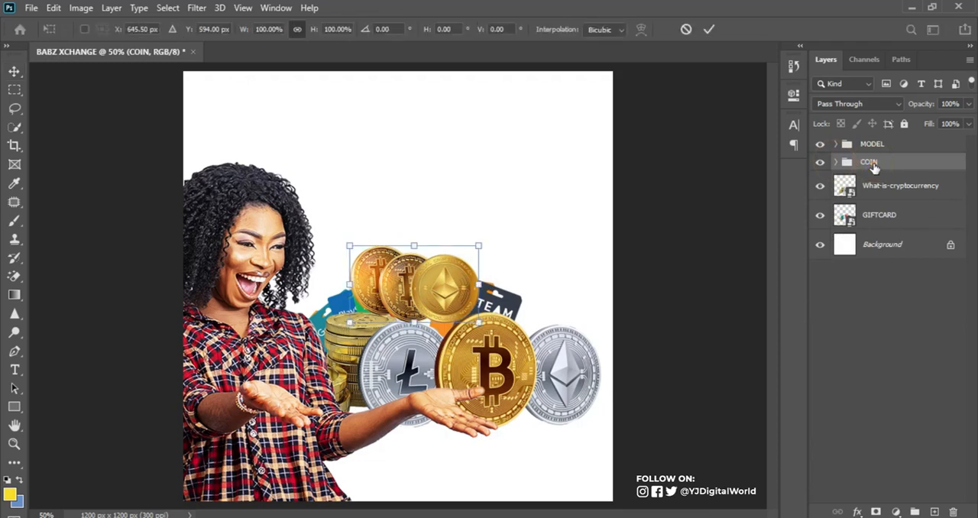
left_click_drag(477, 321, 482, 381)
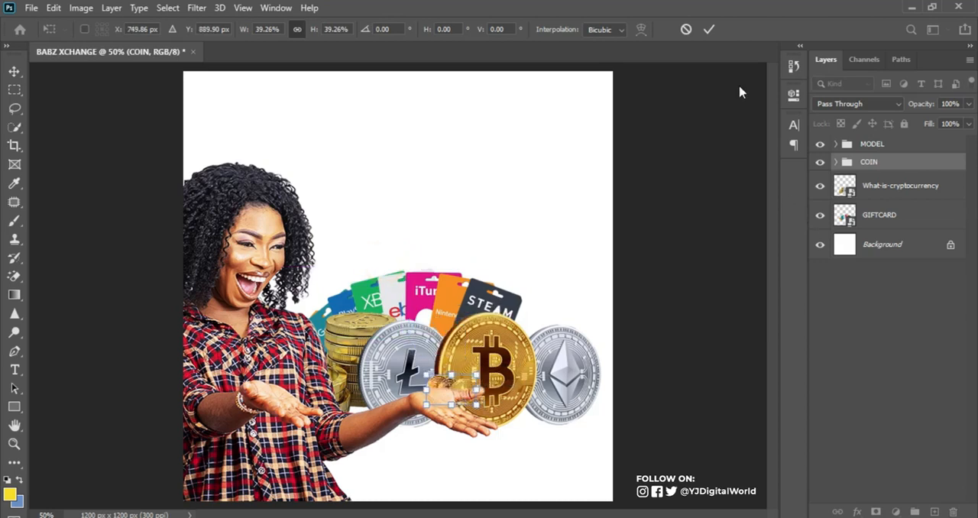
left_click(709, 29)
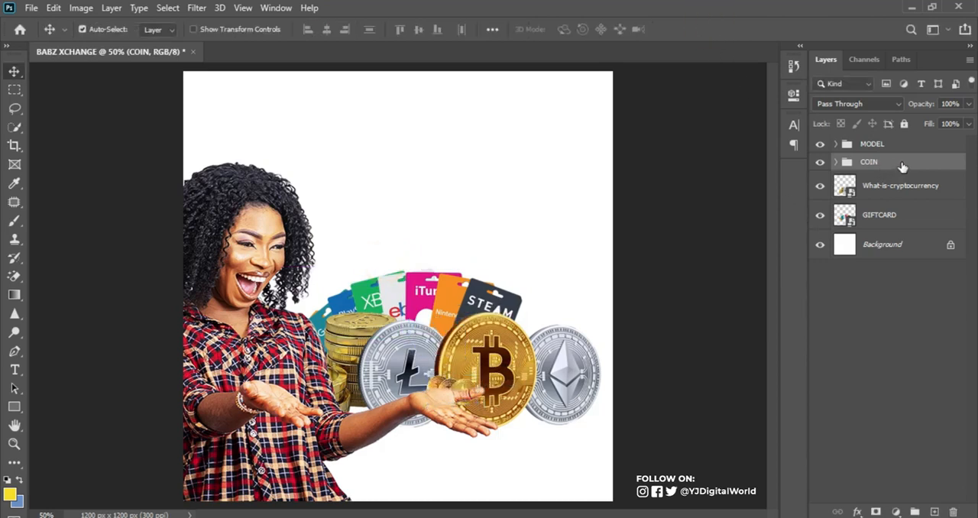
Stack the COIN group above the MODEL group and move the coins down onto the woman's outstretched palm
left_click_drag(906, 166, 900, 138)
key("ctrl+t")
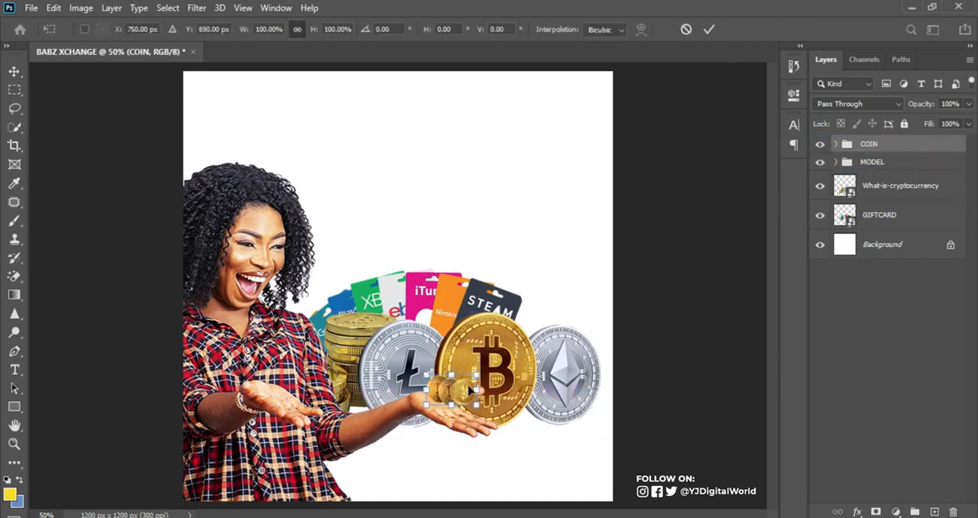
left_click_drag(466, 391, 462, 402)
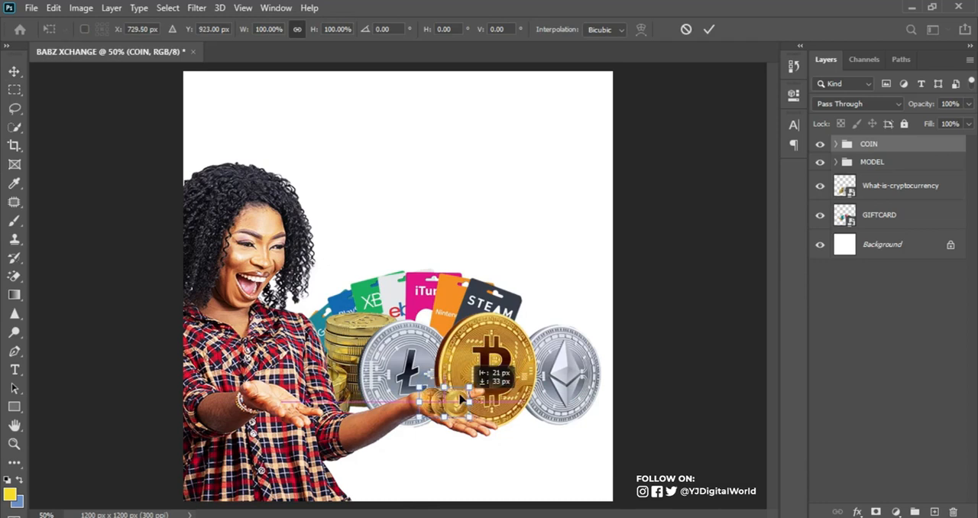
Shrink the COIN group, tilt it clockwise and settle the coins in the middle of the woman's palm
key("ctrl+plus")
key("ctrl+plus")
key("ctrl+plus")
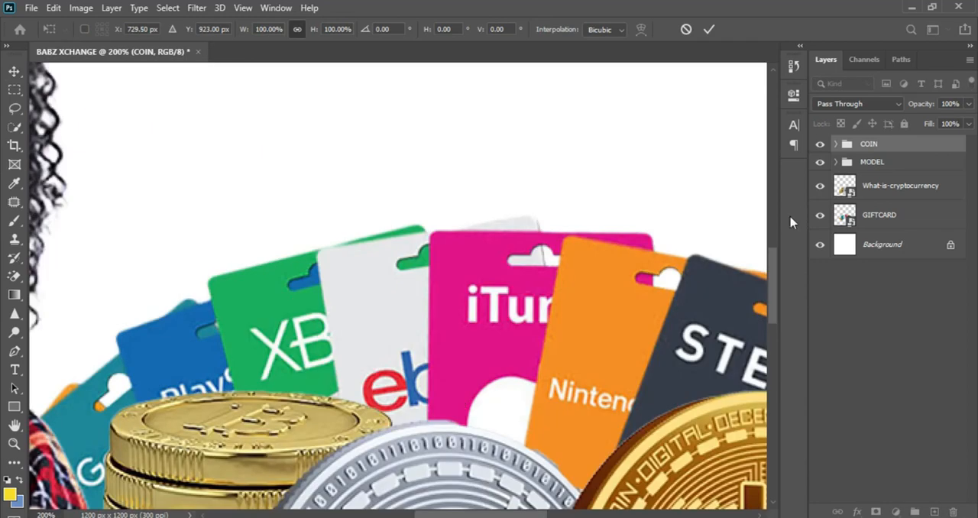
left_click_drag(778, 261, 769, 356)
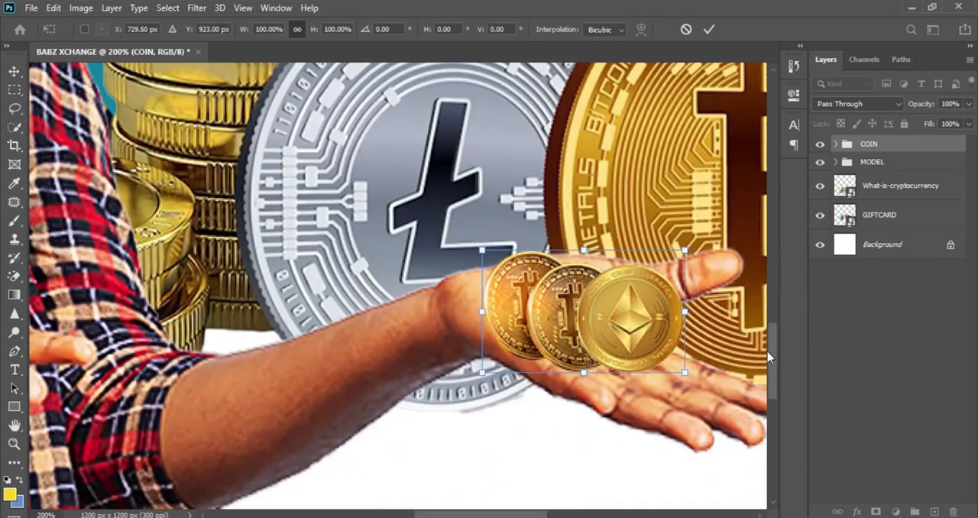
left_click_drag(688, 369, 614, 393)
left_click_drag(573, 311, 588, 330)
mouse_move(619, 373)
left_mouse_down()
mouse_move(601, 349)
mouse_move(608, 360)
left_mouse_up()
left_click_drag(589, 328, 603, 344)
mouse_move(624, 391)
left_mouse_down()
mouse_move(644, 374)
mouse_move(618, 387)
left_mouse_up()
left_click_drag(605, 346, 611, 353)
key("Return")
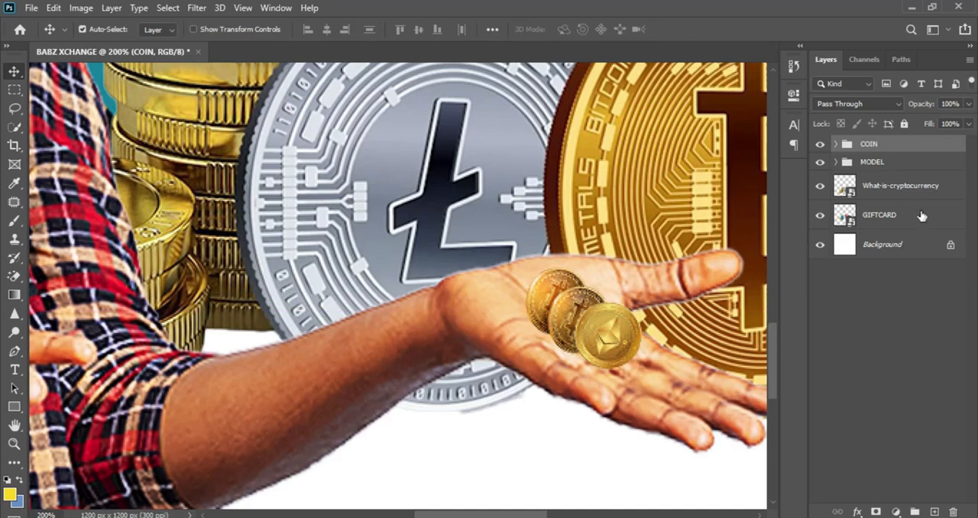
Add a new layer between the COIN and MODEL groups and set the brush colour to dark grey 242423
left_click(935, 511)
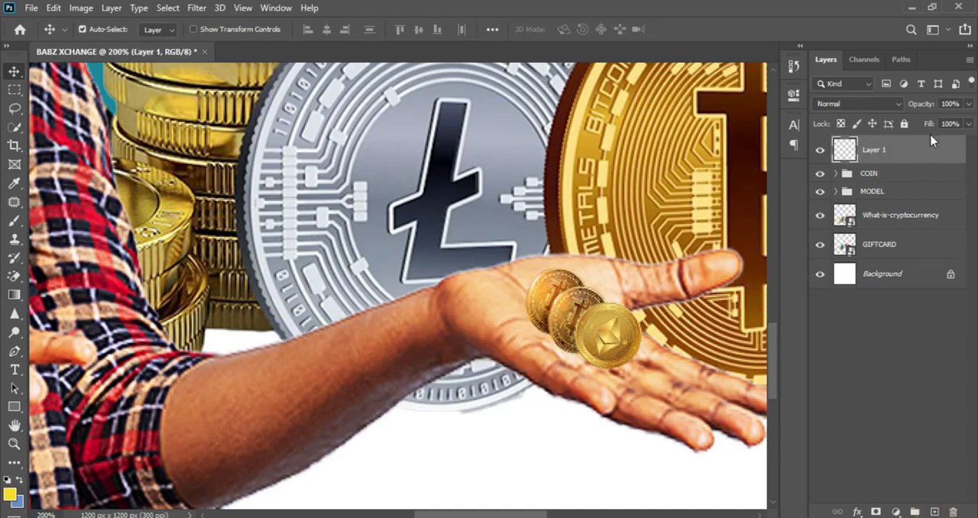
left_click_drag(923, 142, 912, 180)
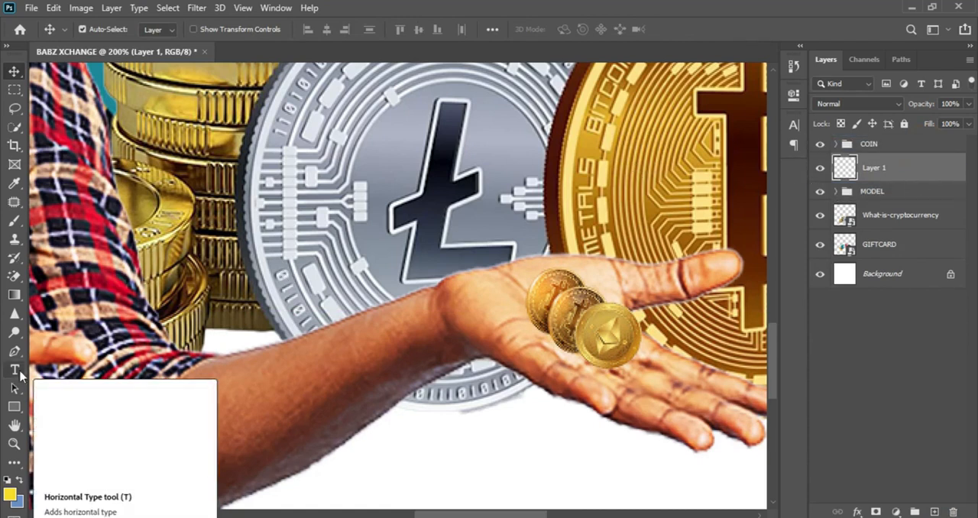
left_click(14, 221)
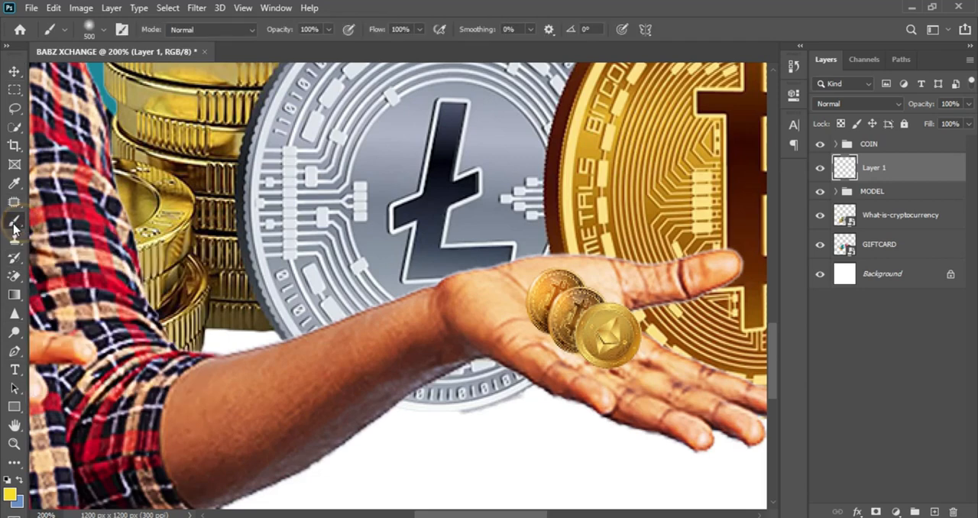
left_click(9, 494)
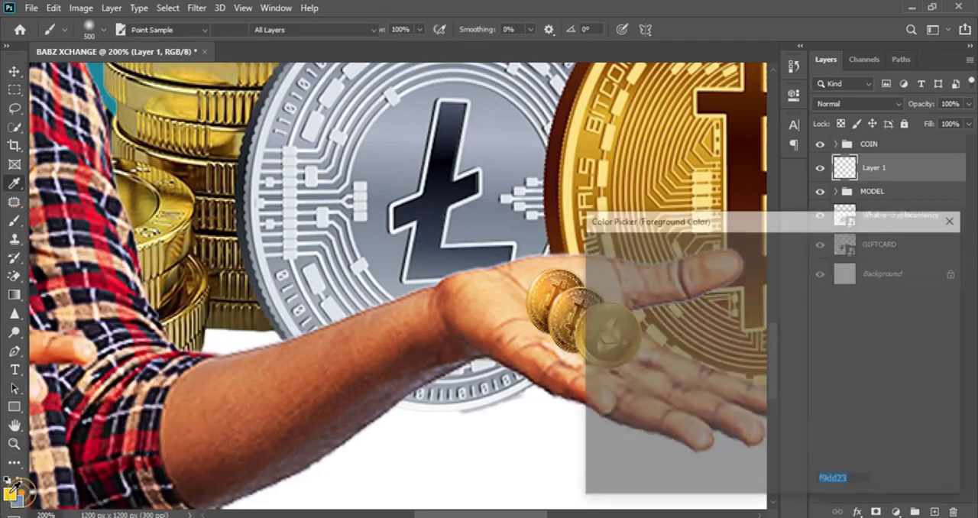
left_click(618, 328)
left_click_drag(603, 366, 593, 410)
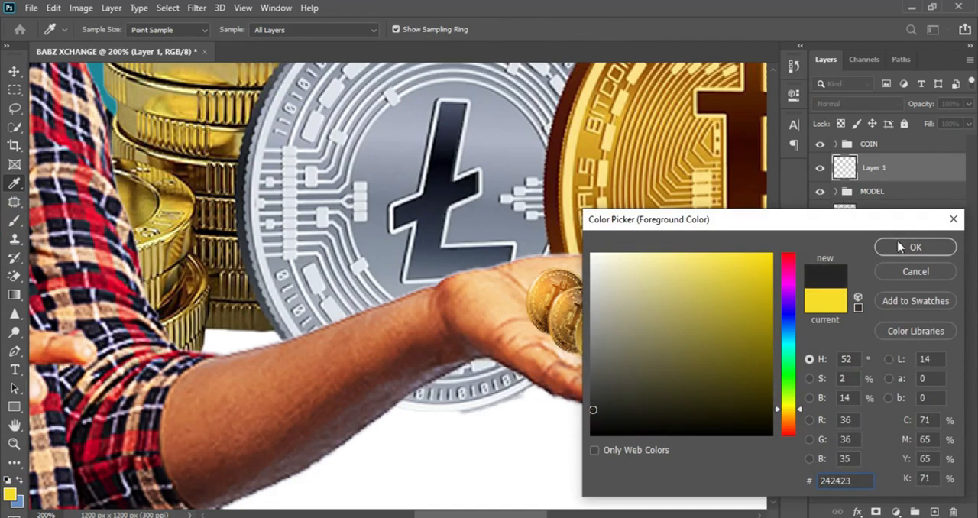
left_click(899, 246)
Paint a soft dark shadow along the lower edge of the palm coins with a 40 px brush
key("b")
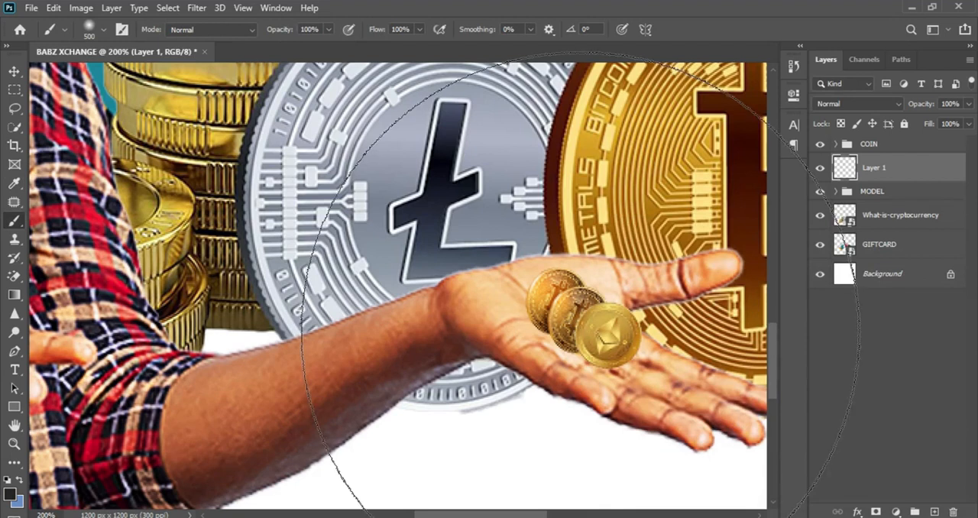
key("bracketleft")
key("bracketleft")
key("bracketleft")
key("bracketleft")
key("bracketleft")
key("bracketleft")
key("bracketleft")
key("bracketleft")
key("bracketleft")
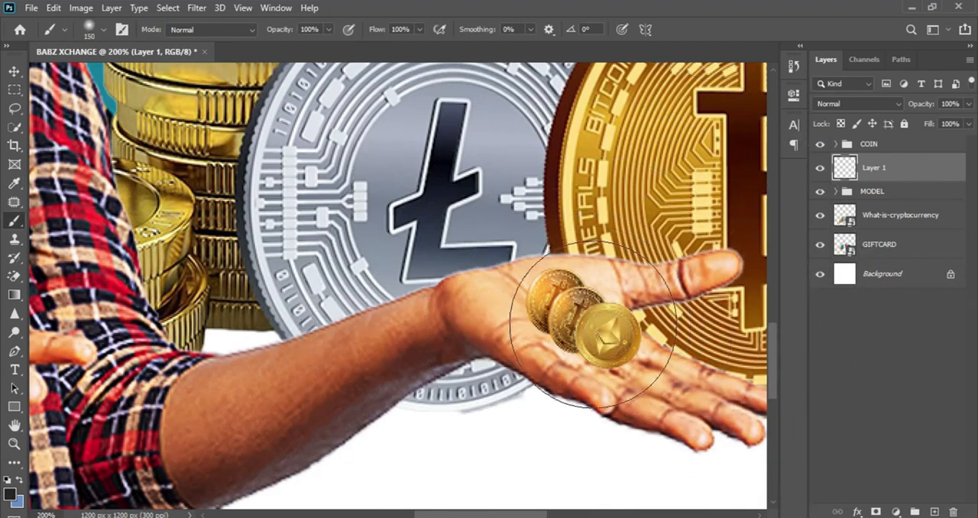
key("bracketleft")
key("bracketleft")
key("bracketleft")
key("bracketleft")
key("bracketleft")
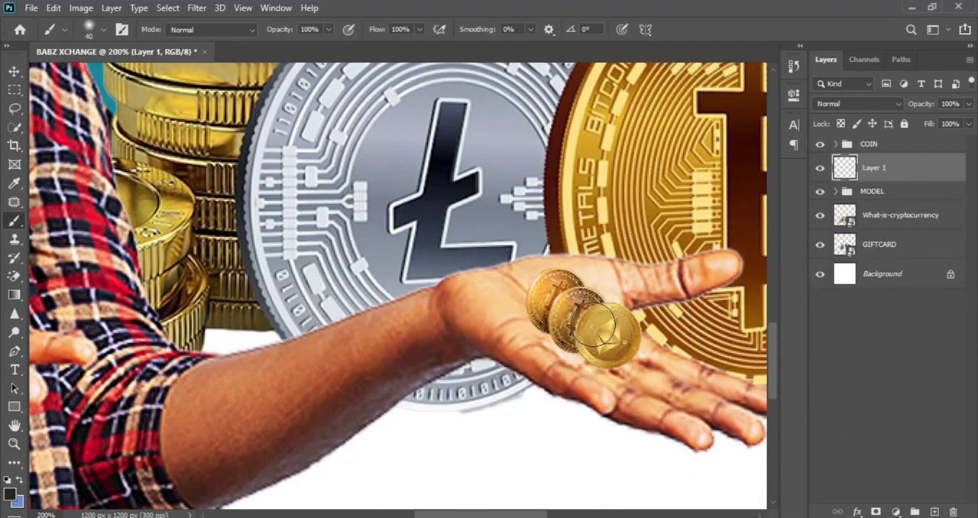
mouse_move(543, 315)
left_mouse_down()
mouse_move(570, 345)
mouse_move(609, 350)
left_mouse_up()
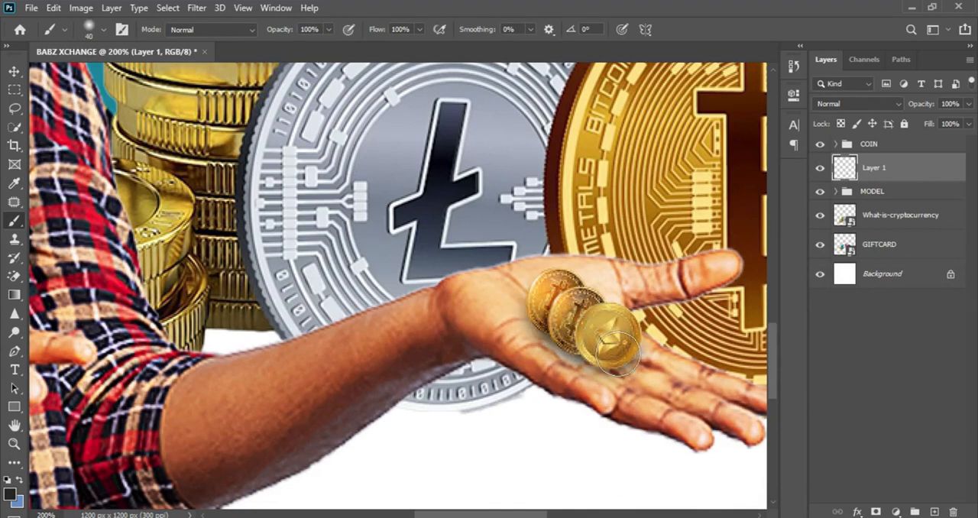
Lower the coin shadow layer's opacity to 23%, comparing the palm with the shadow hidden and shown
left_click(821, 170)
left_click(821, 170)
left_click_drag(926, 109, 916, 107)
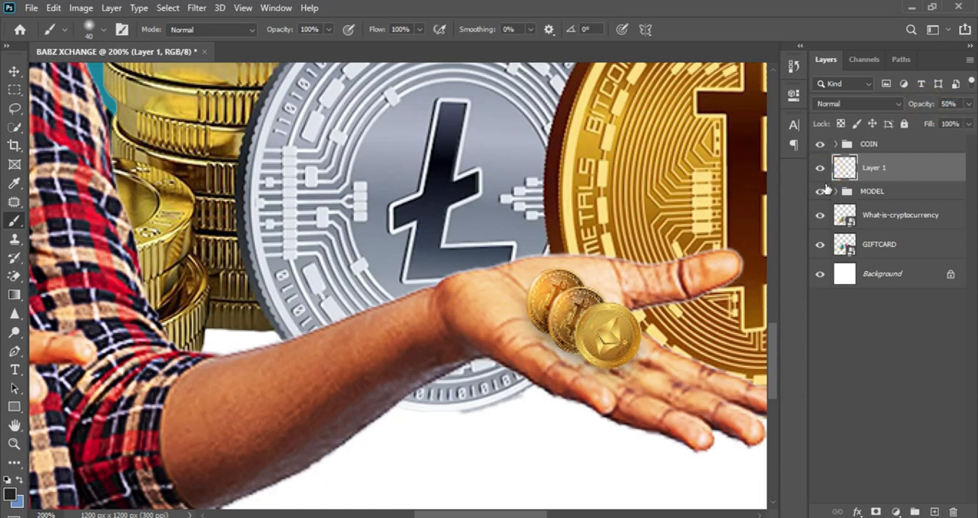
left_click(820, 168)
left_click(820, 169)
key("ctrl+minus")
left_click_drag(927, 111, 915, 107)
left_click(821, 173)
left_click(820, 171)
left_click(820, 171)
left_click(820, 171)
left_click_drag(924, 107, 916, 108)
left_click(820, 172)
left_click(820, 173)
left_click(819, 173)
left_click(819, 173)
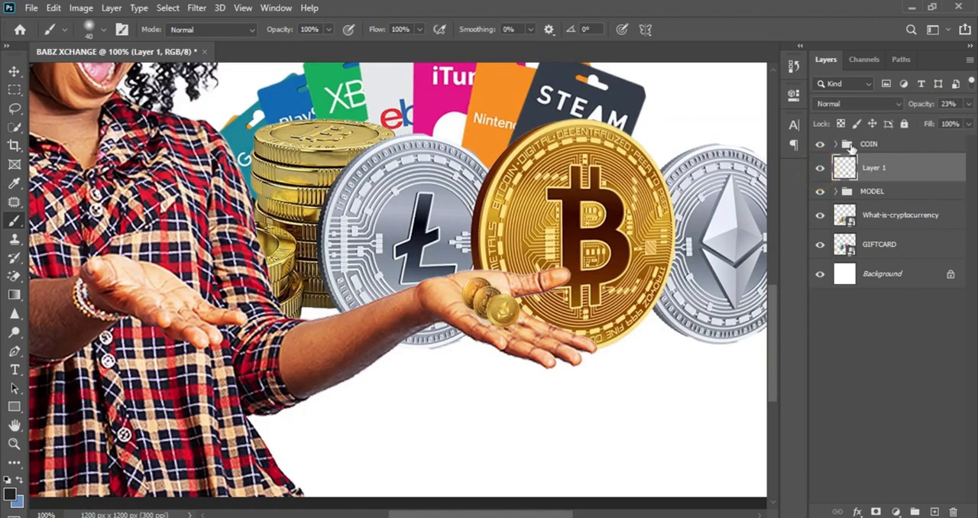
Check the What-is-cryptocurrency layer by toggling its visibility, and clip a Curves adjustment layer to it
key("ctrl+minus")
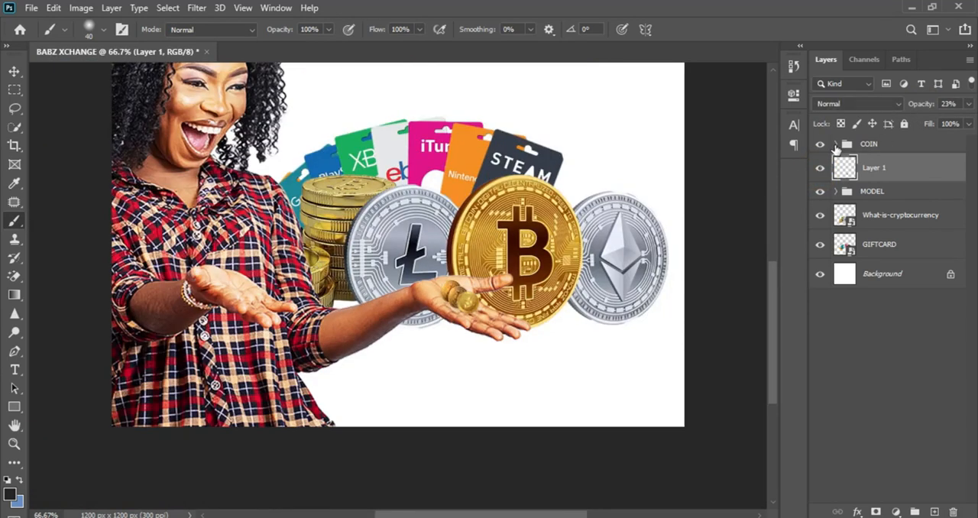
key("ctrl+minus")
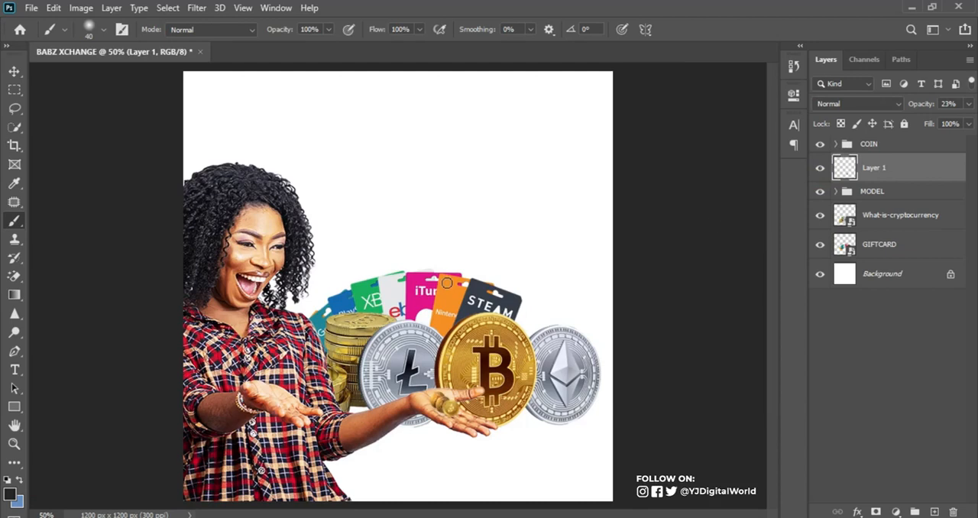
left_click(895, 220)
left_click(820, 217)
left_click(820, 217)
left_click(819, 217)
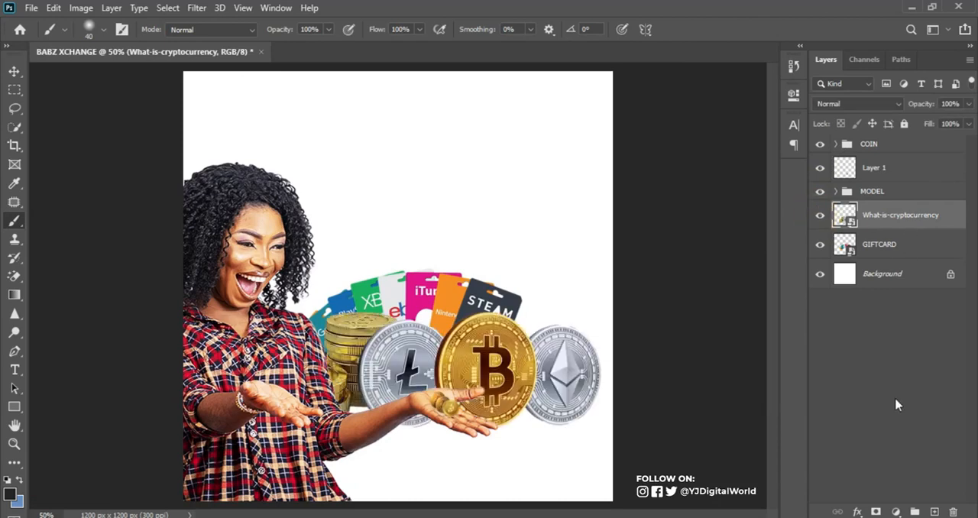
left_click(895, 511)
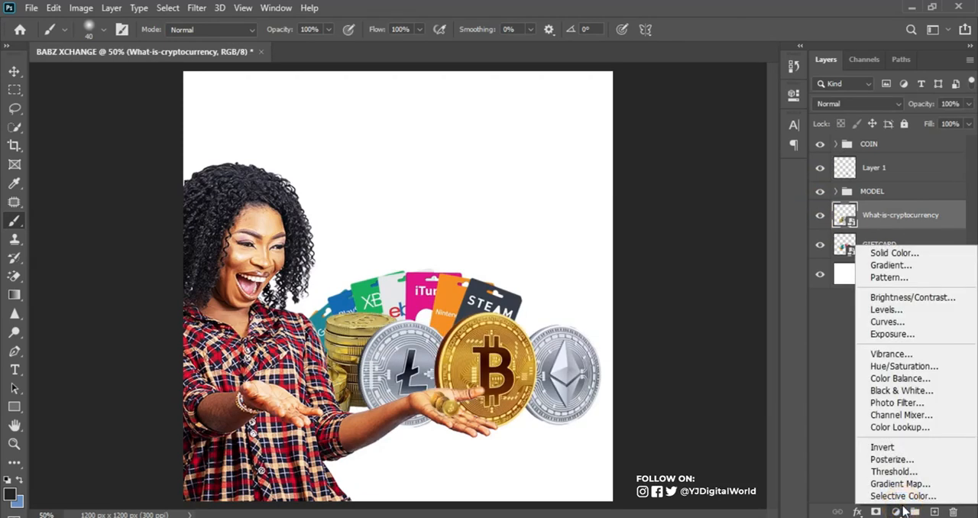
left_click(926, 326)
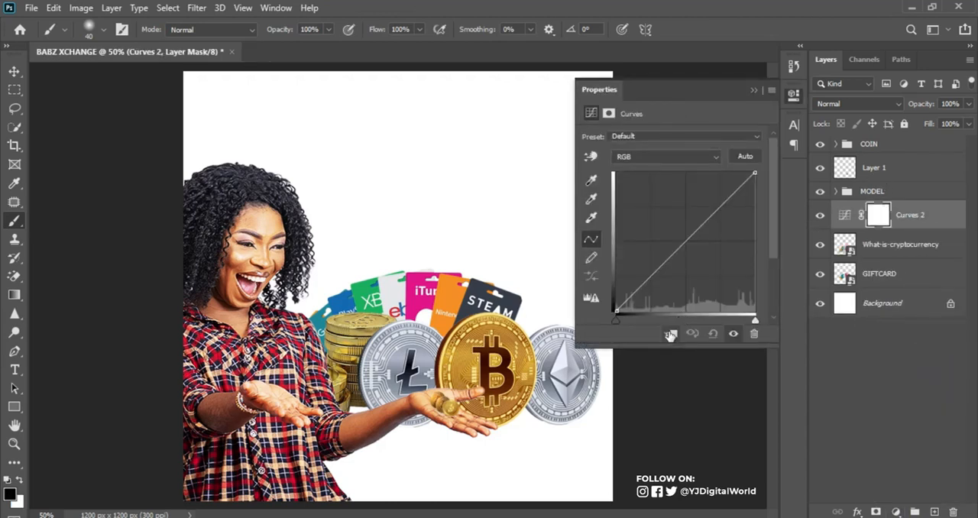
left_click(669, 335)
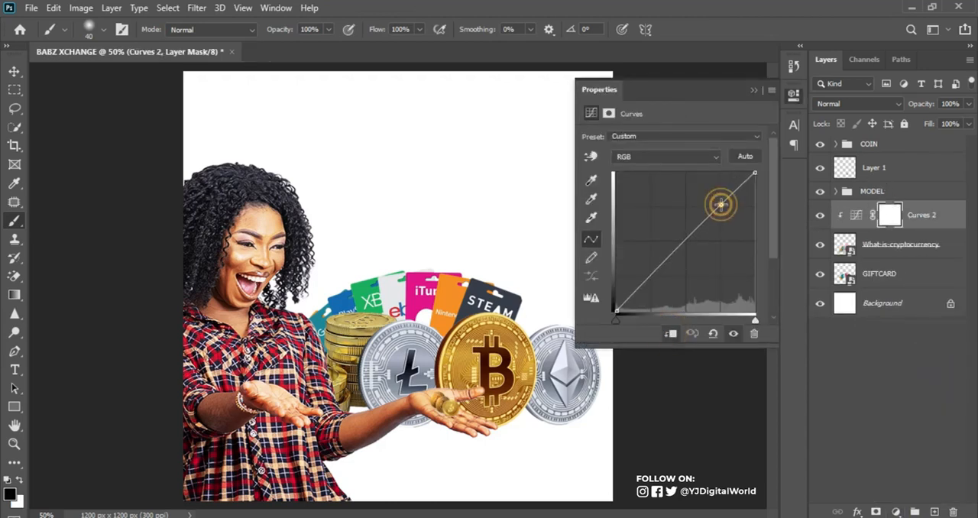
Bend the large coins' RGB curve into an S shape with raised highlights and lowered shadows
left_click_drag(722, 201, 720, 197)
mouse_move(646, 280)
left_mouse_down()
mouse_move(653, 290)
mouse_move(648, 267)
mouse_move(654, 284)
left_mouse_up()
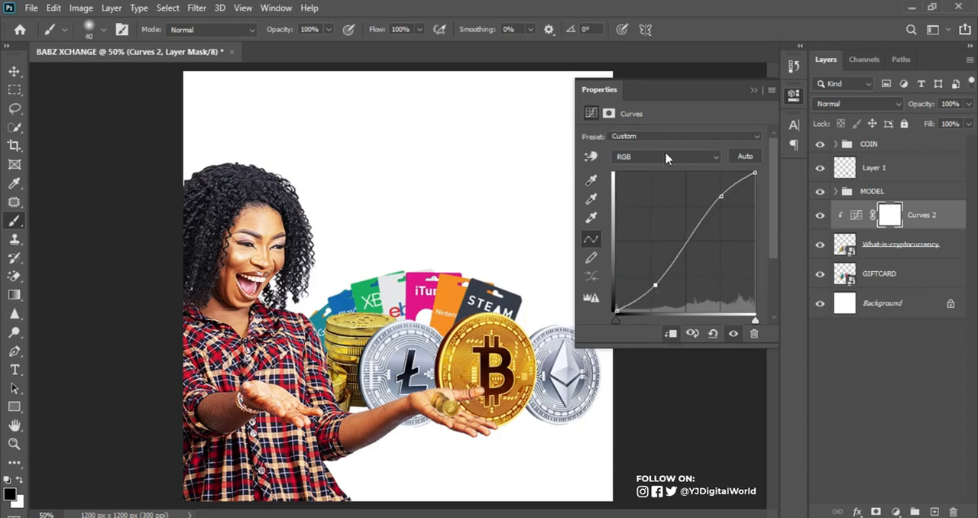
left_click(753, 89)
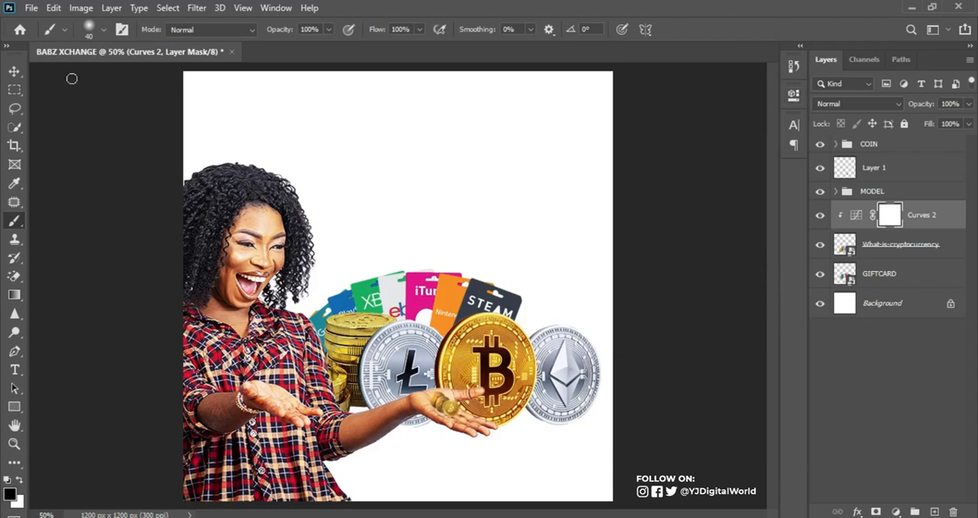
Move the gift cards slightly higher behind the large coins and clip a Curves adjustment layer to the GIFTCARD layer
left_click(14, 71)
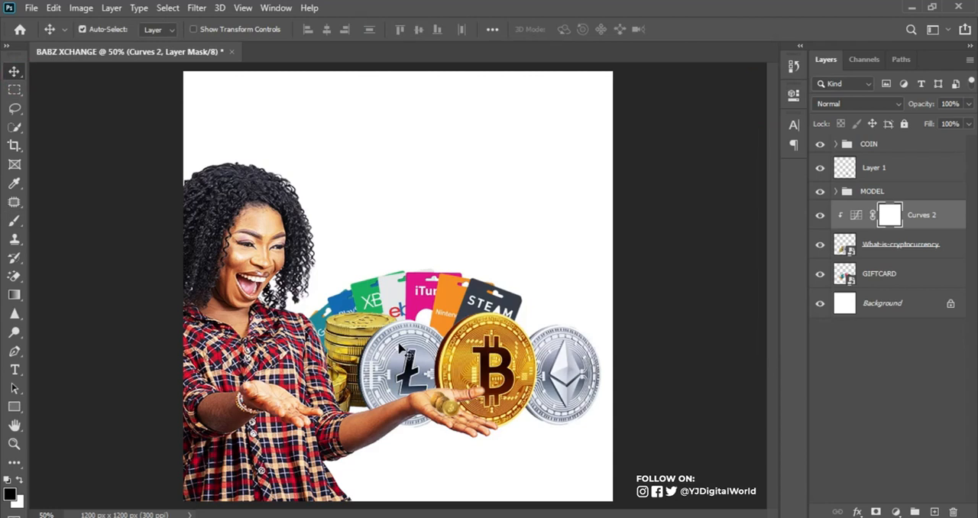
left_click_drag(423, 292, 421, 281)
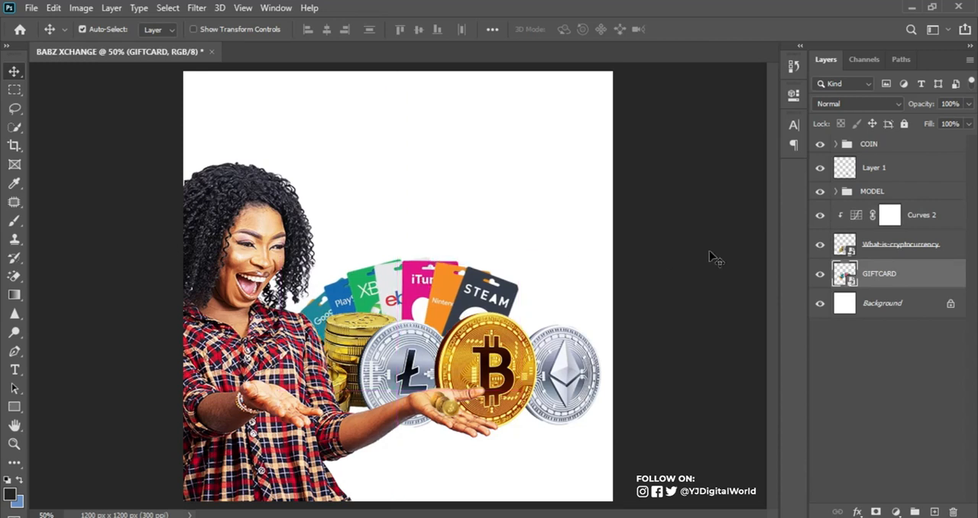
left_click(893, 511)
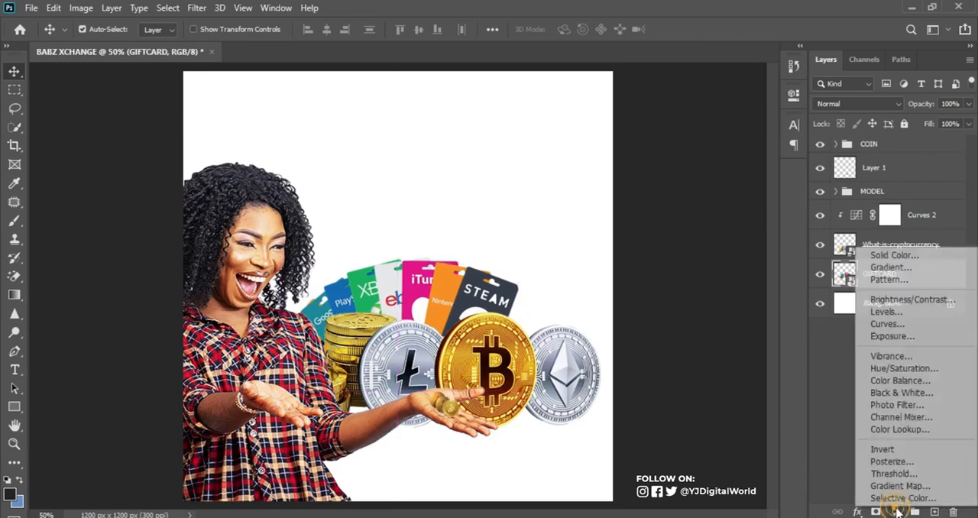
left_click(907, 326)
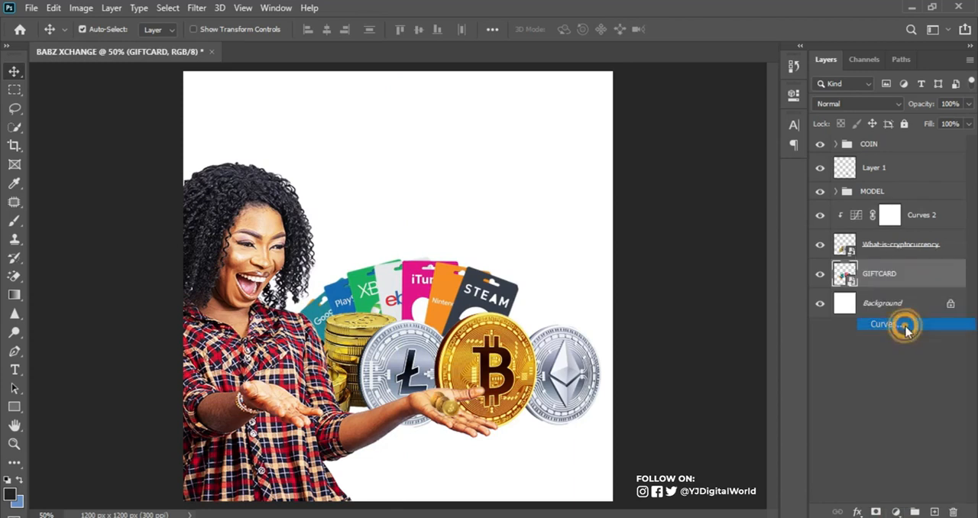
left_click(672, 334)
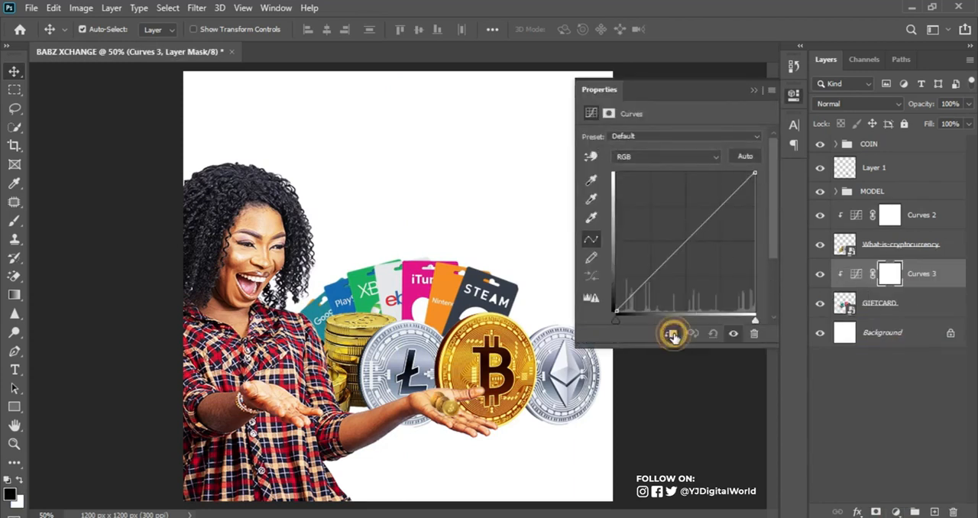
Boost the gift cards' contrast with an S-shaped RGB curve that lifts the highlights and darkens the shadows
left_click_drag(734, 194, 728, 188)
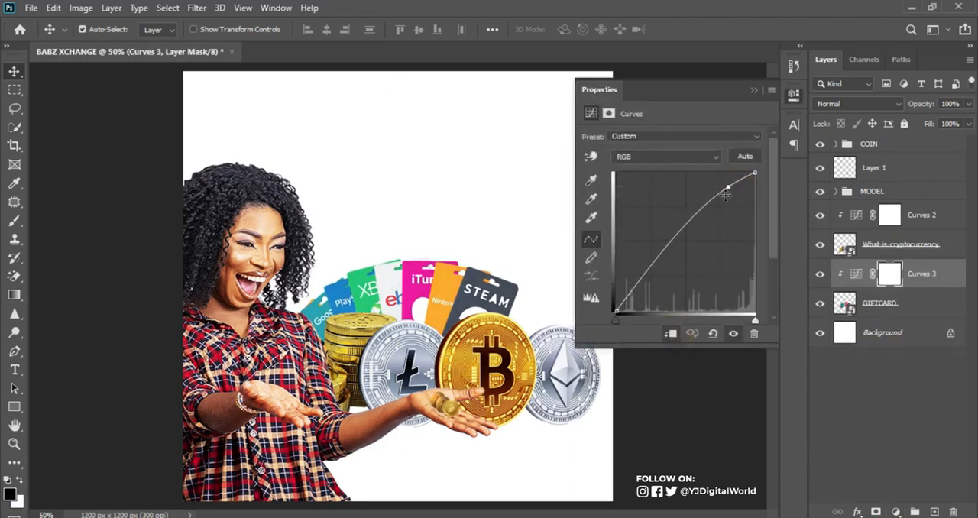
left_click_drag(642, 277, 649, 283)
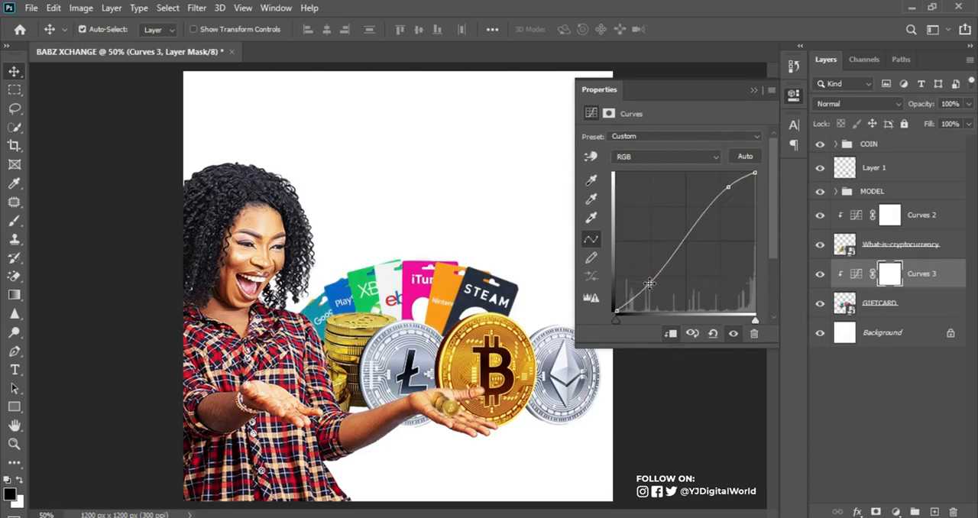
left_click(753, 91)
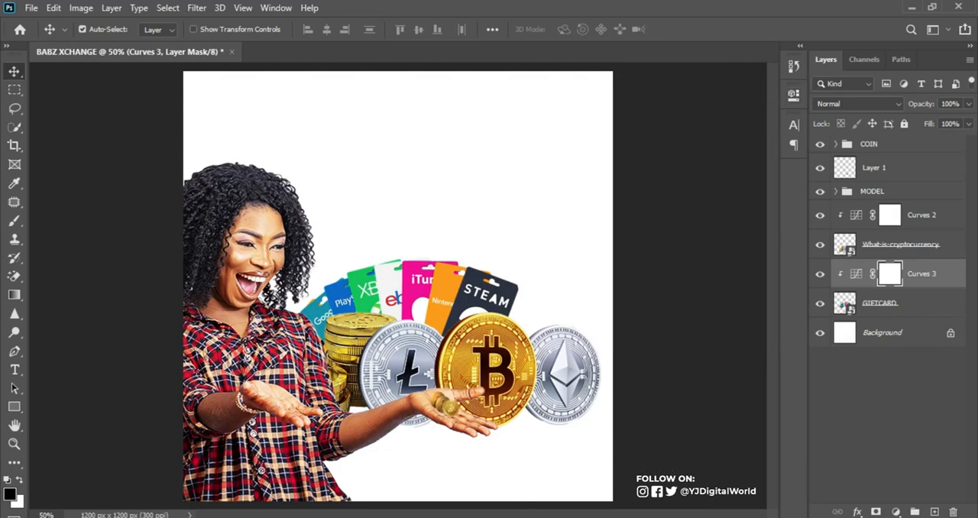
Place the red lens-flare image from the R1 folder into the flyer directly above the gift cards' Curves layer
key("alt+Tab")
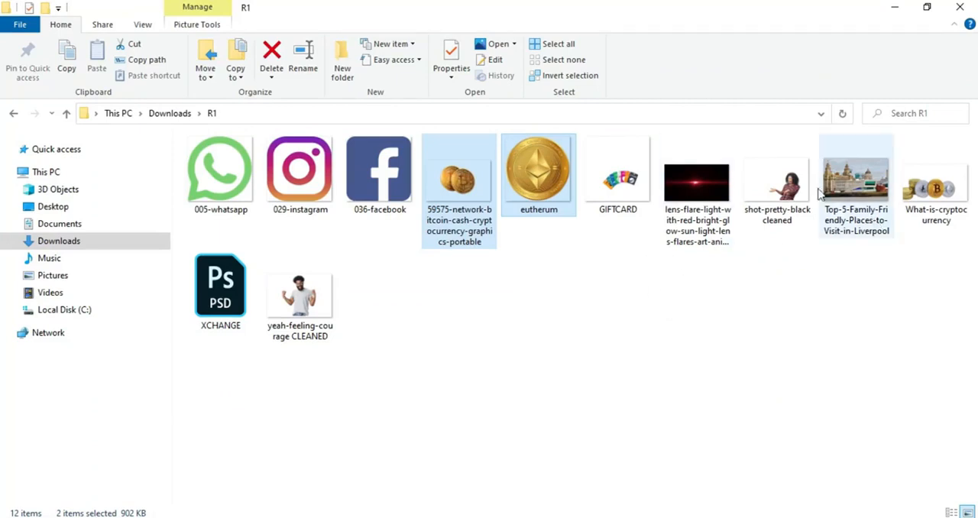
left_click(684, 251)
left_click_drag(683, 251, 504, 363)
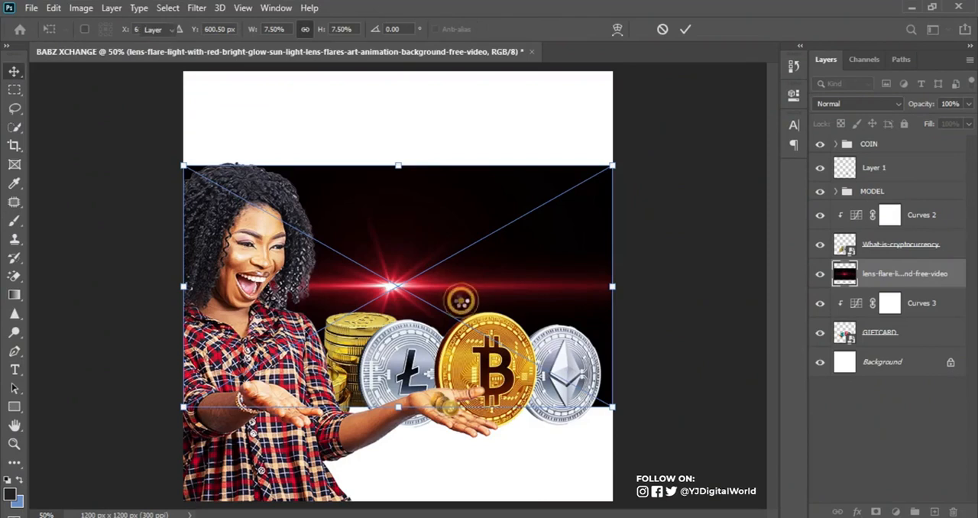
key("Return")
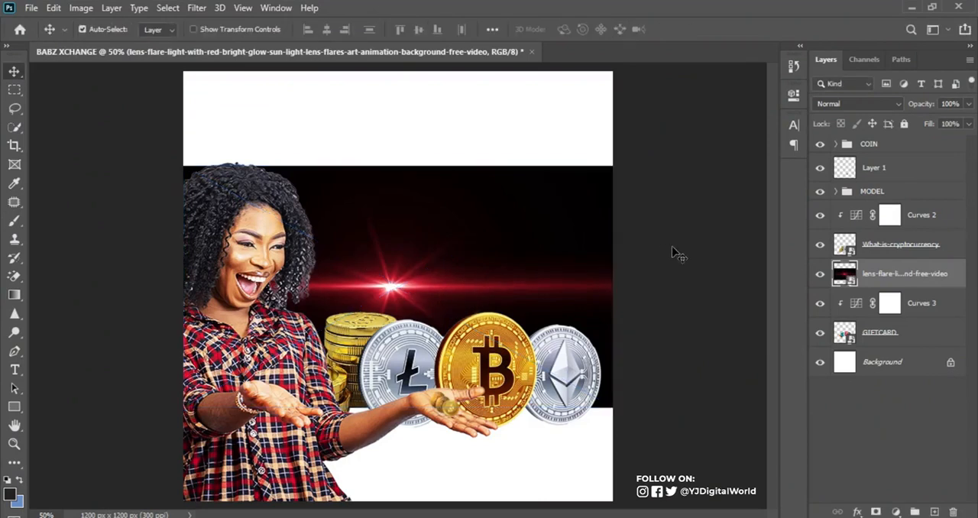
Set the red lens-flare layer's blend mode to Screen and move it above the COIN group
left_click(838, 101)
left_click(844, 219)
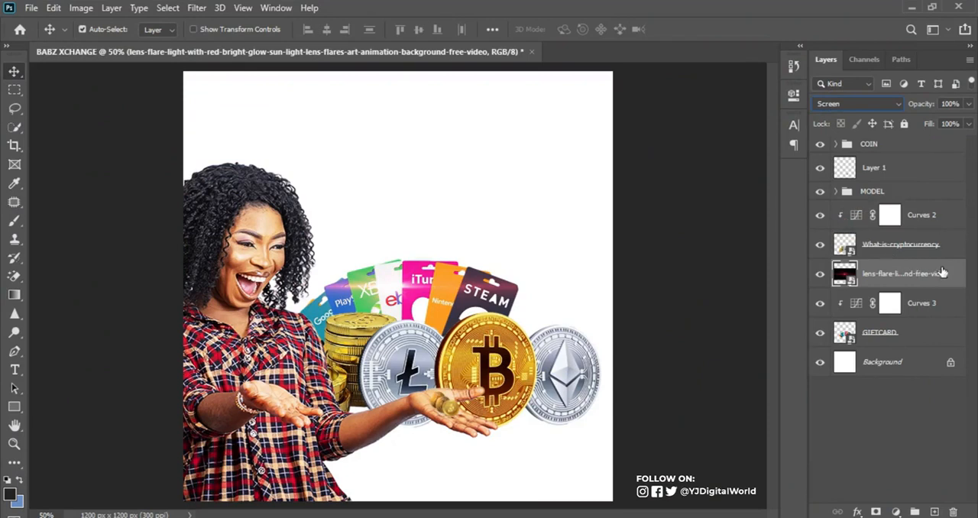
left_click_drag(944, 271, 923, 137)
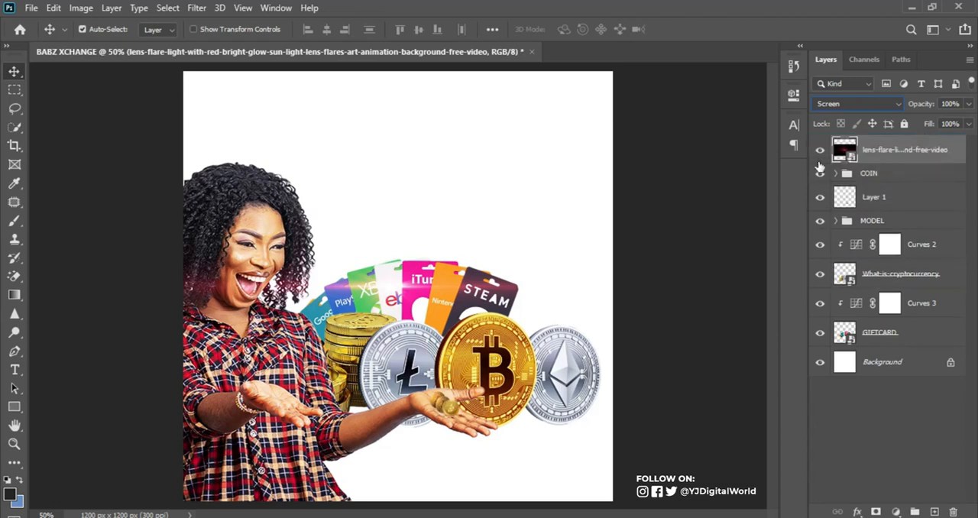
Move the lens flare onto the lower part of the Bitcoin coin, just above the woman's outstretched hand
key("ctrl+t")
left_click_drag(385, 291, 492, 389)
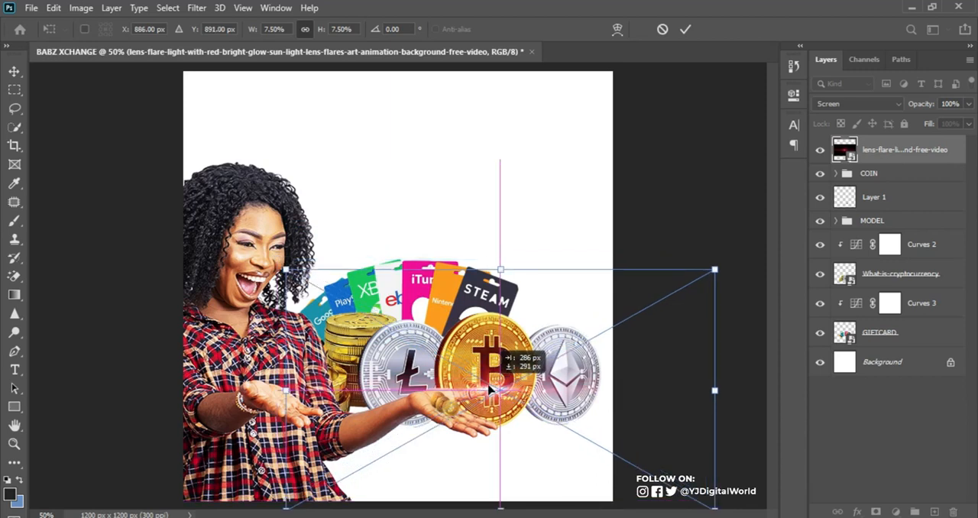
key("Return")
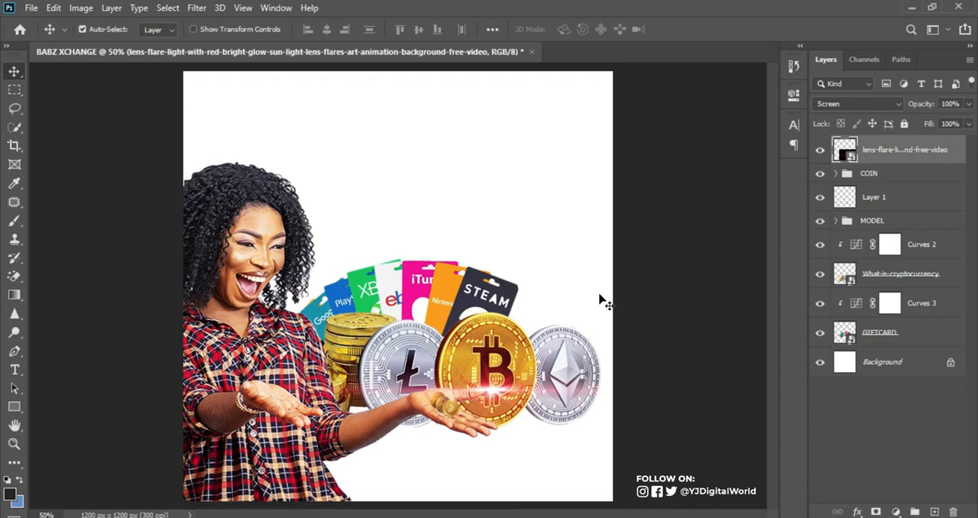
Duplicate the lens flare and move the copy up to the gap between the gold coin stack and the Litecoin coin
key("ctrl+j")
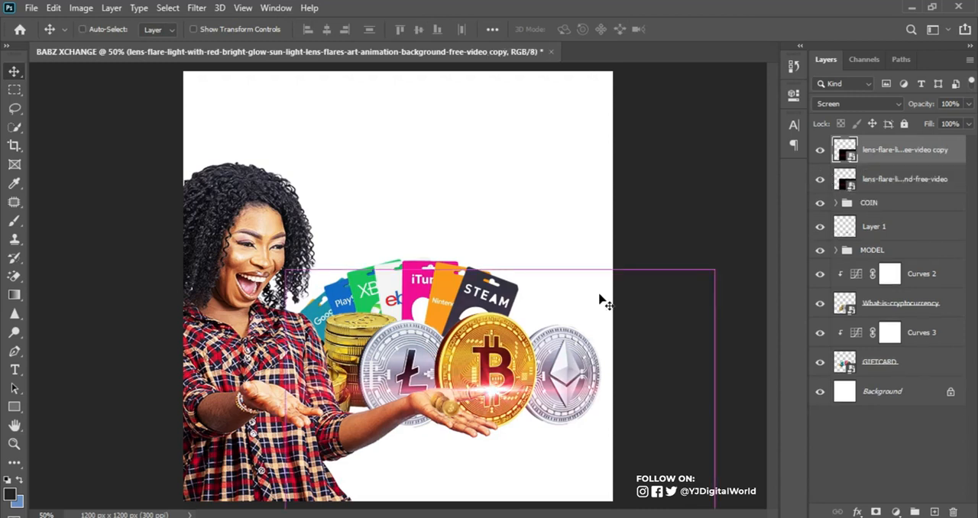
key("ctrl+t")
left_click_drag(490, 348, 398, 288)
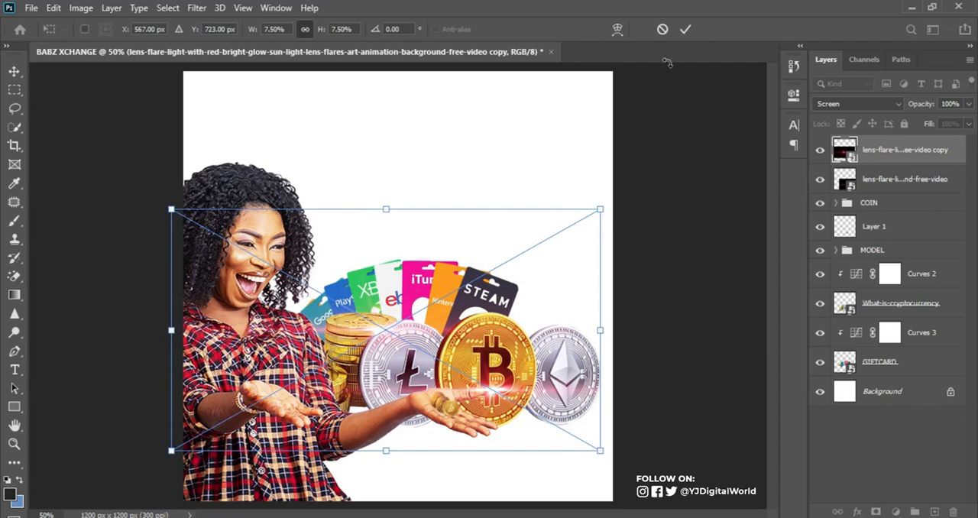
left_click(685, 29)
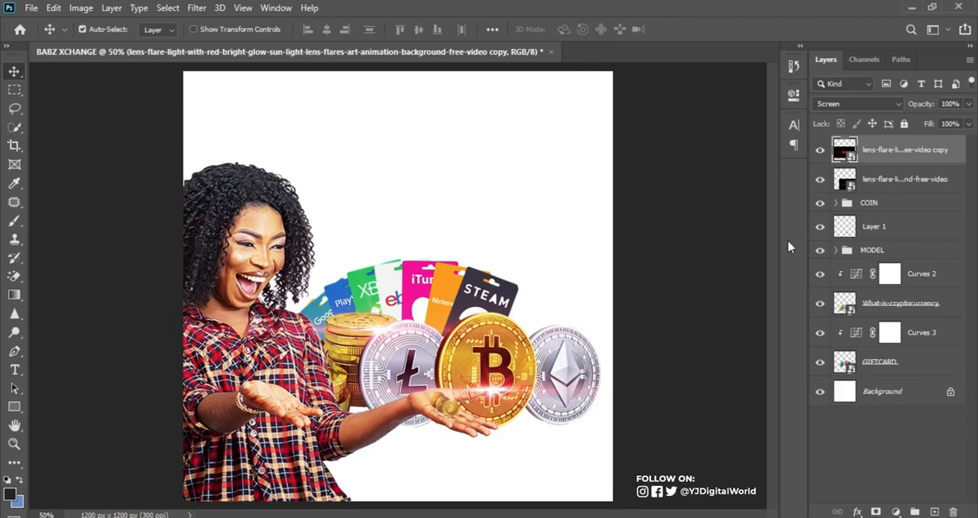
Group the two lens-flare layers and name the group "light"
left_click(919, 179, "shift")
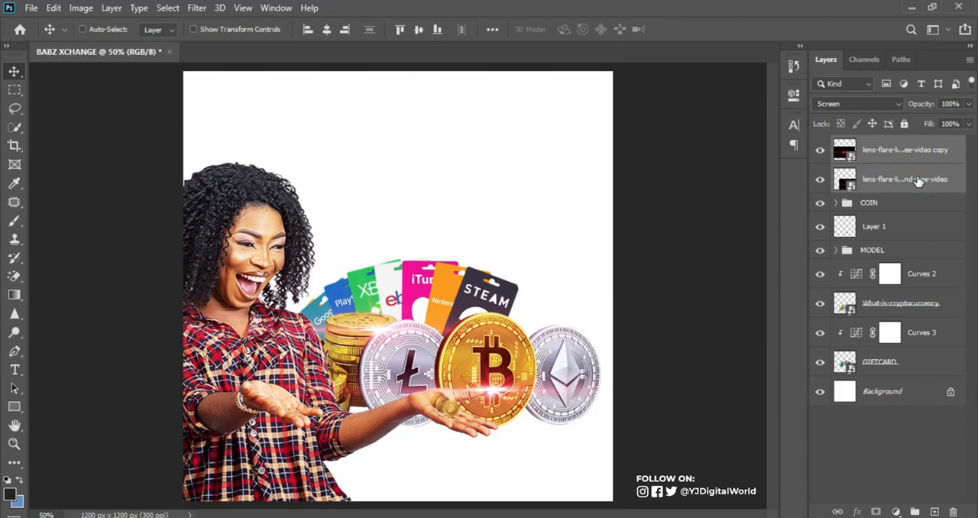
key("ctrl+g")
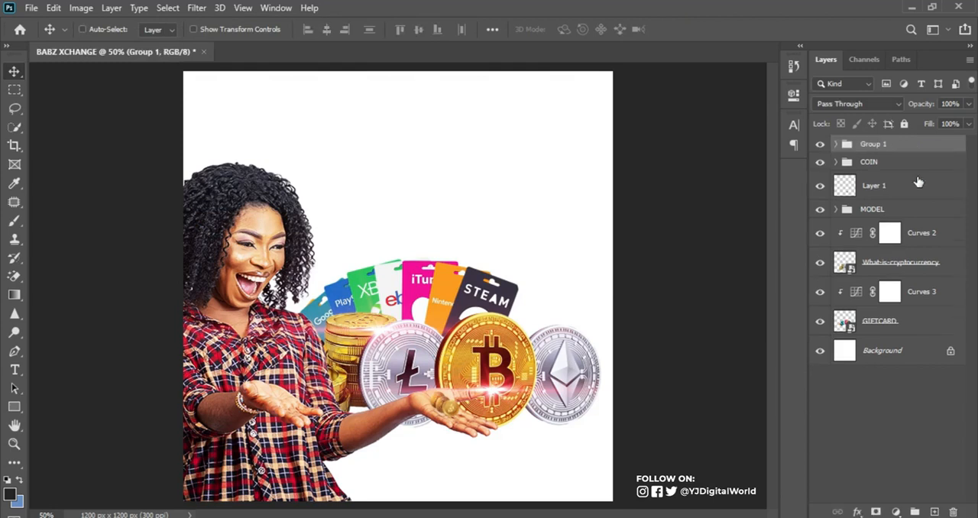
double_click(875, 144)
key("BackSpace")
type("light")
key("Return")
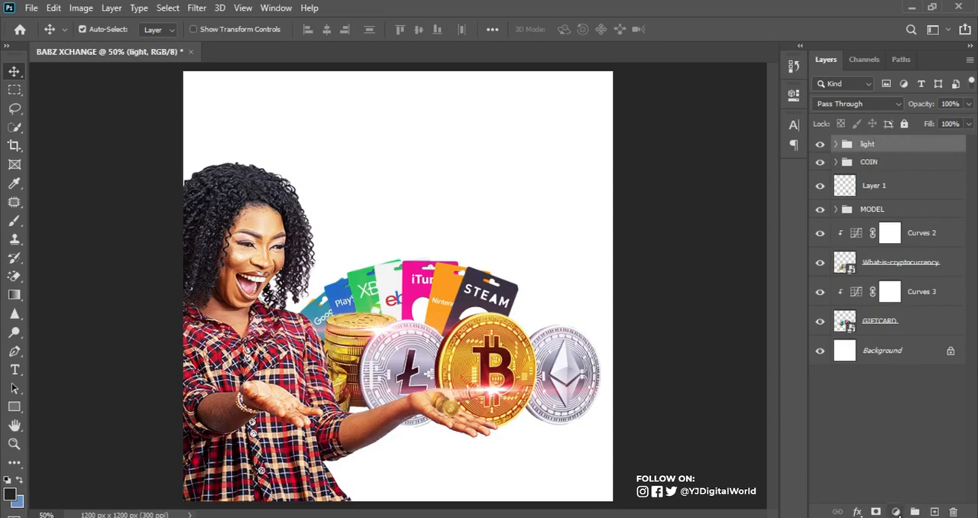
Add a Hue/Saturation adjustment layer inside the light group and clip it to the duplicated lens-flare layer
left_click(896, 512)
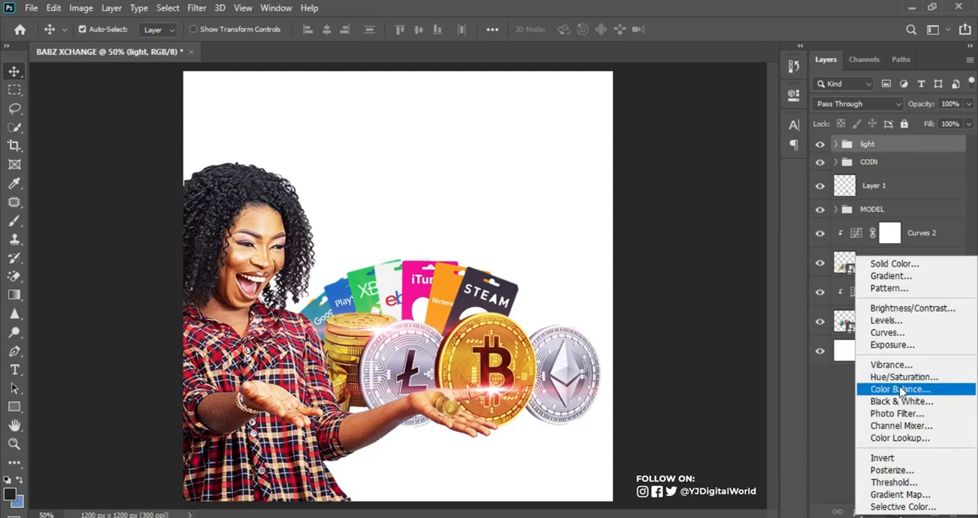
left_click(903, 377)
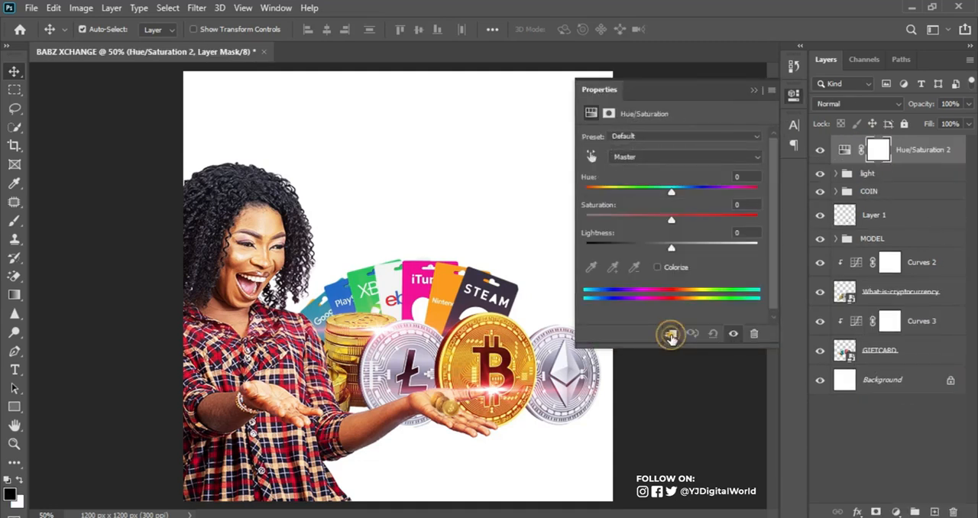
left_click_drag(671, 195, 665, 195)
left_click_drag(868, 156, 849, 174)
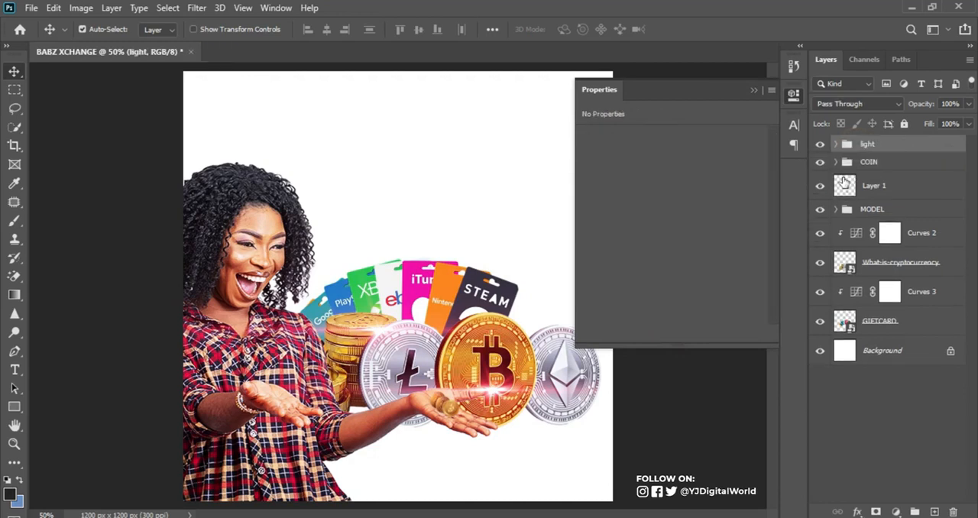
left_click(836, 144)
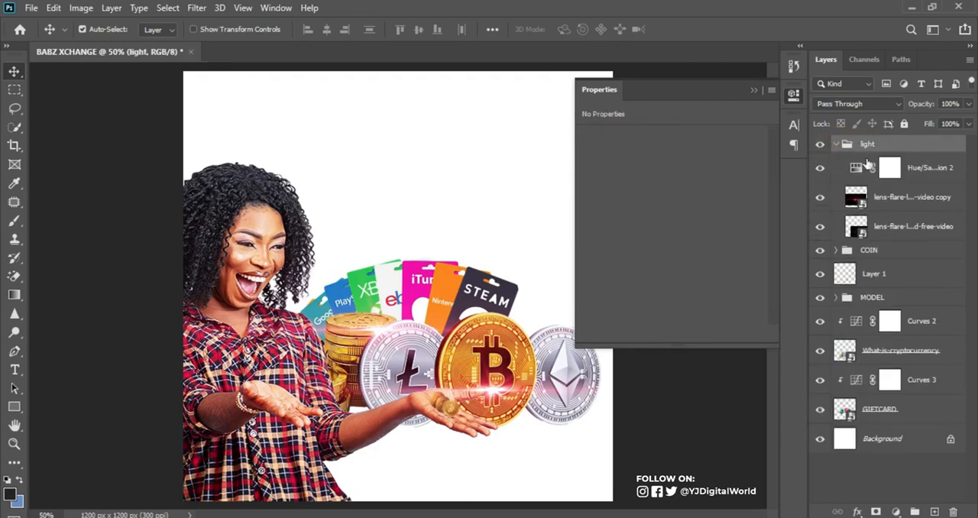
left_click(856, 168)
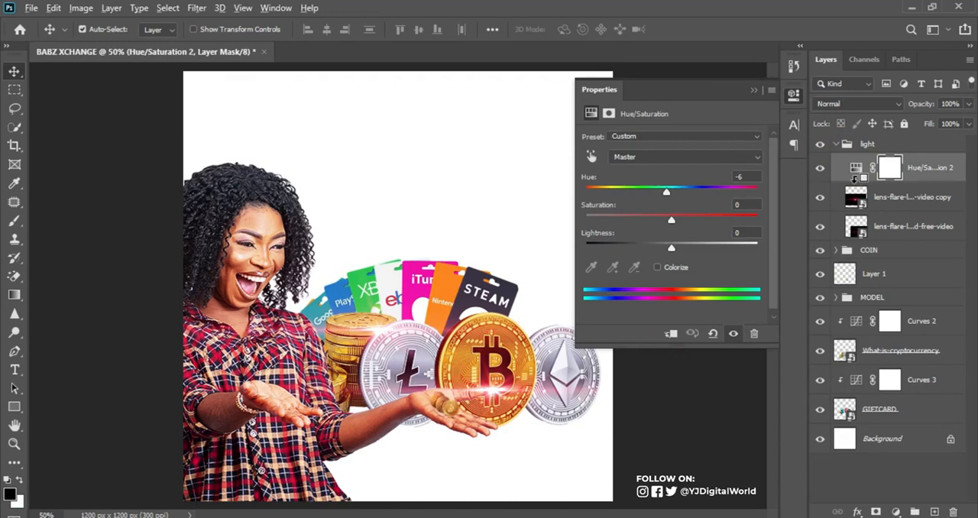
left_click(855, 183, "alt")
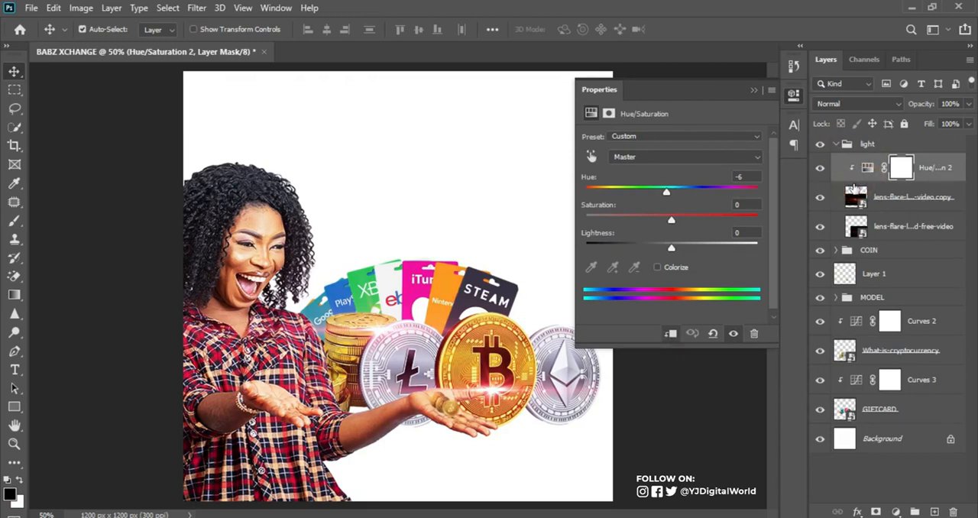
Shift the flare copy's hue to +70 and clip a copy of the Hue/Saturation adjustment to the original lens flare
left_click_drag(665, 194, 719, 197)
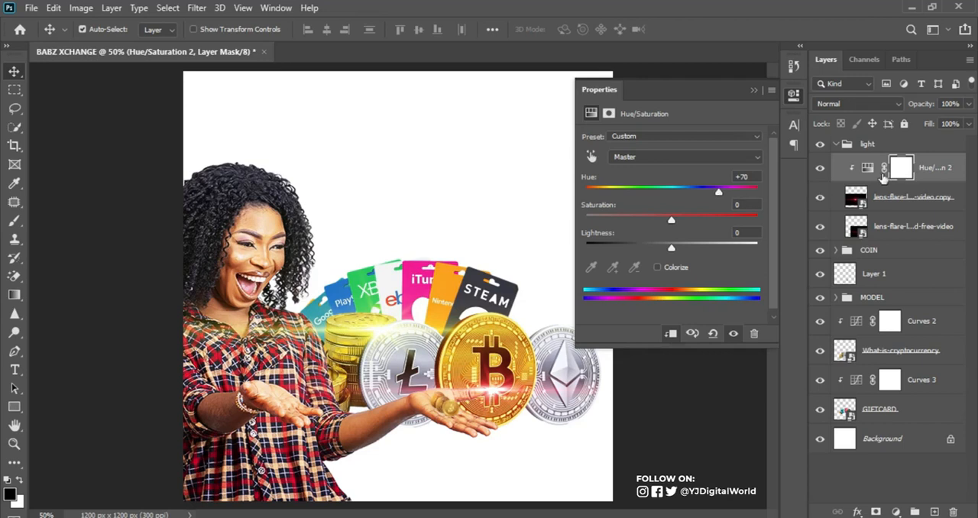
left_click_drag(870, 174, 862, 230)
left_click(860, 242, "alt")
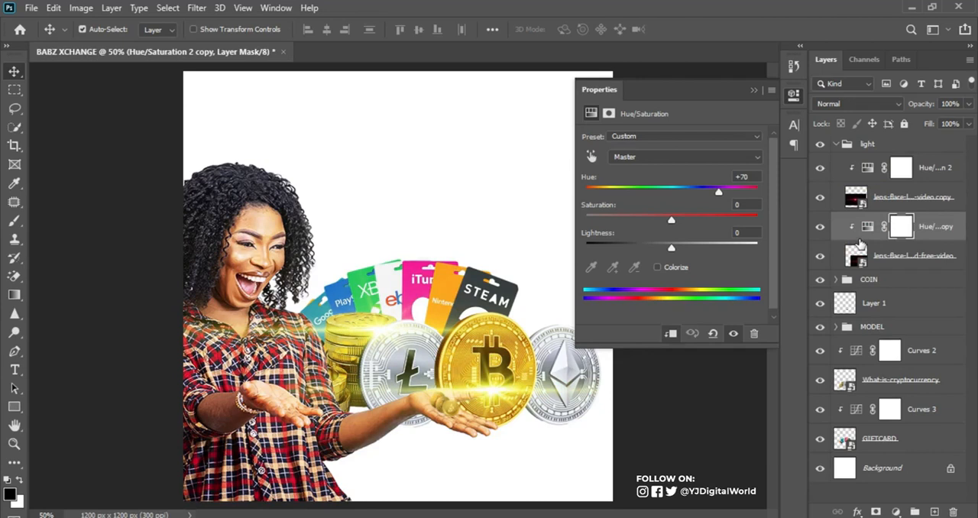
Collapse the light group and compare the flyer with and without its flares
left_click(820, 143)
left_click(820, 144)
left_click(834, 145)
left_click(820, 145)
left_click(820, 145)
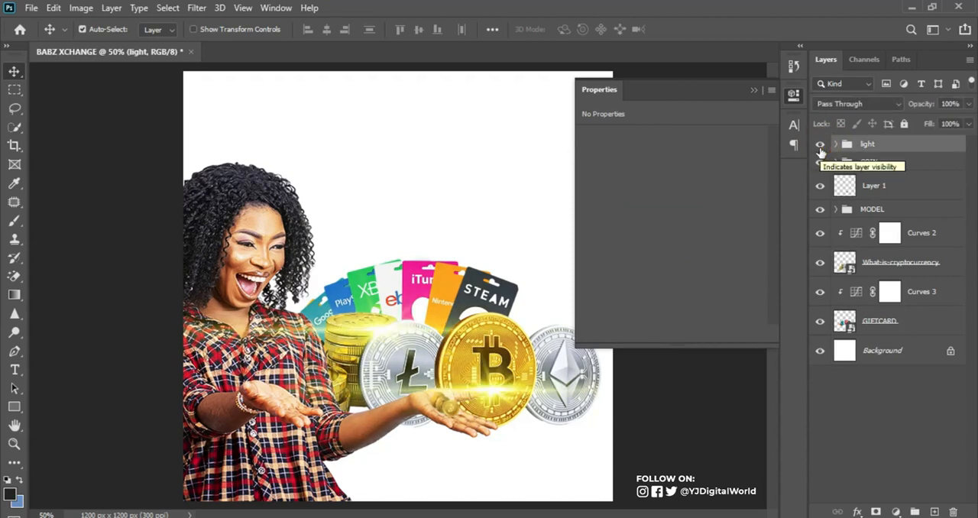
Place the Top-5-Family-Friendly-Places-to-Visit-in-Liverpool photo directly above the Background layer and scale it to 12.55% so it fills the canvas
left_click(909, 359)
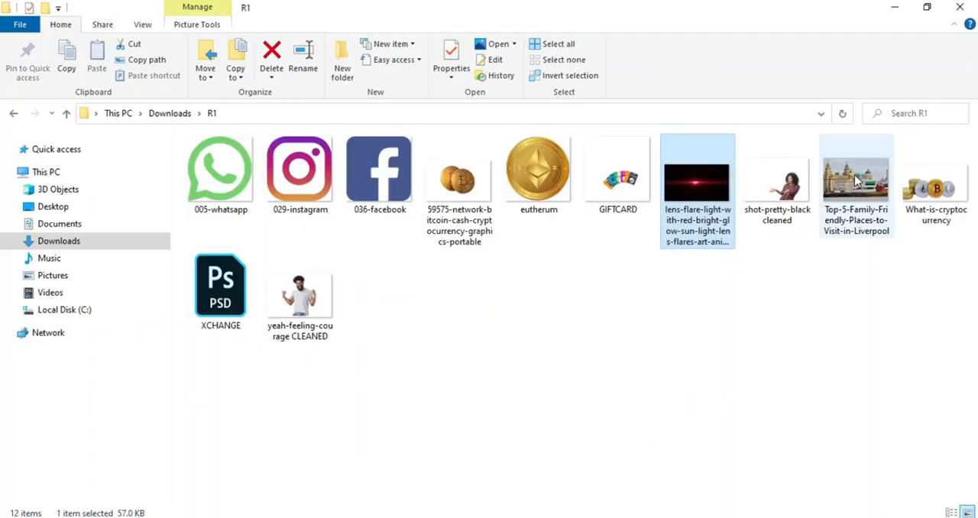
left_click_drag(857, 180, 504, 440)
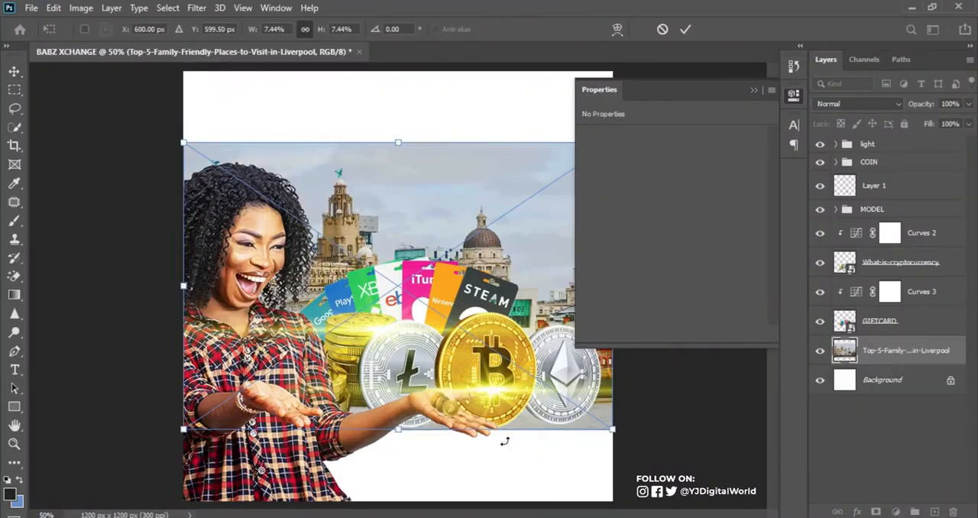
left_click_drag(611, 431, 746, 468)
left_click_drag(611, 471, 446, 475)
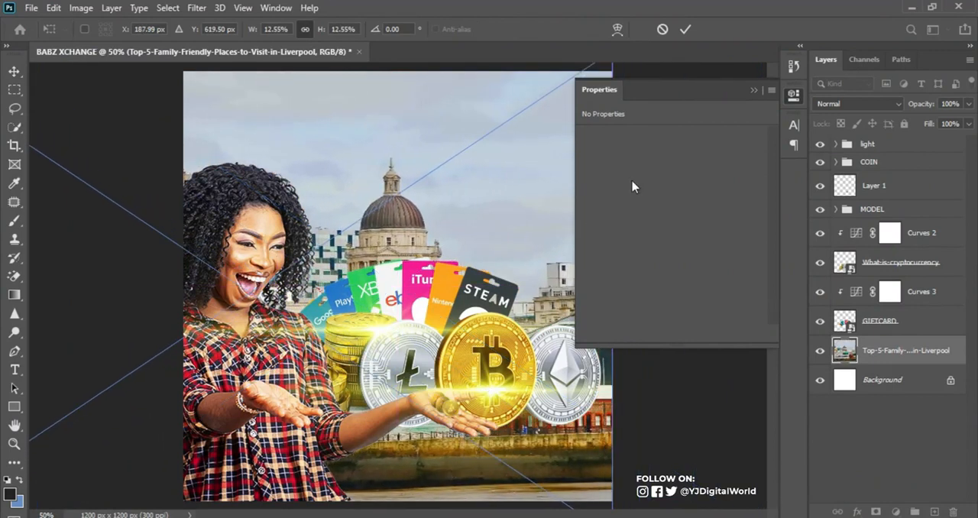
left_click(683, 30)
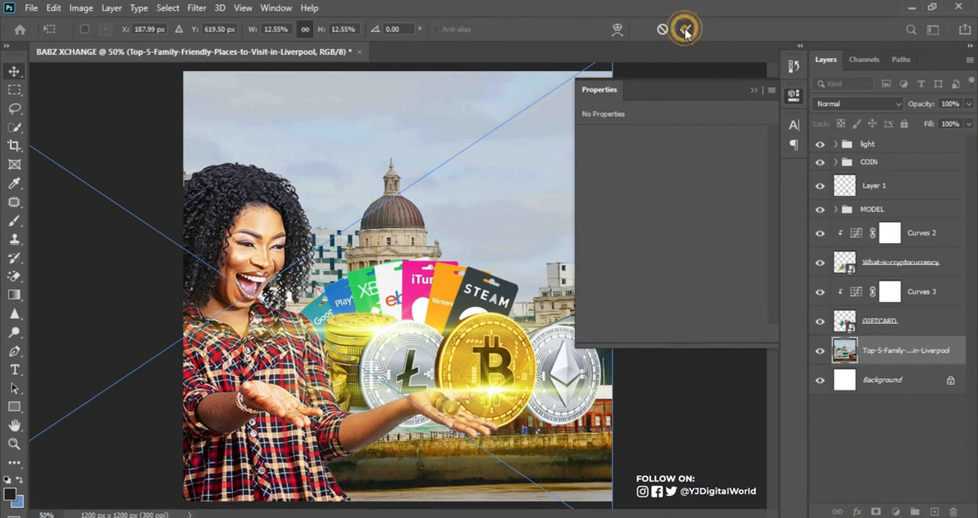
left_click(752, 90)
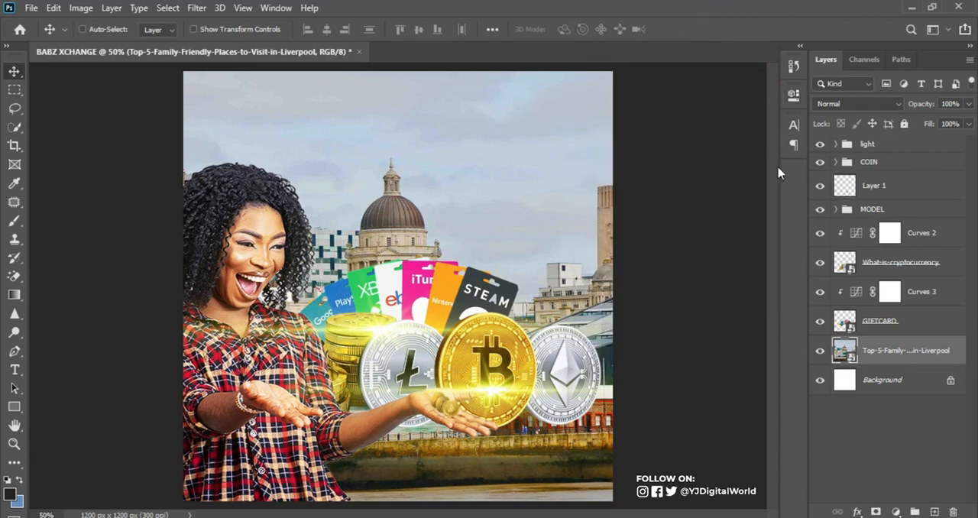
Enlarge the Liverpool photo further and shift it left so the dome rises behind the gift cards, beside the woman's head
key("ctrl+minus")
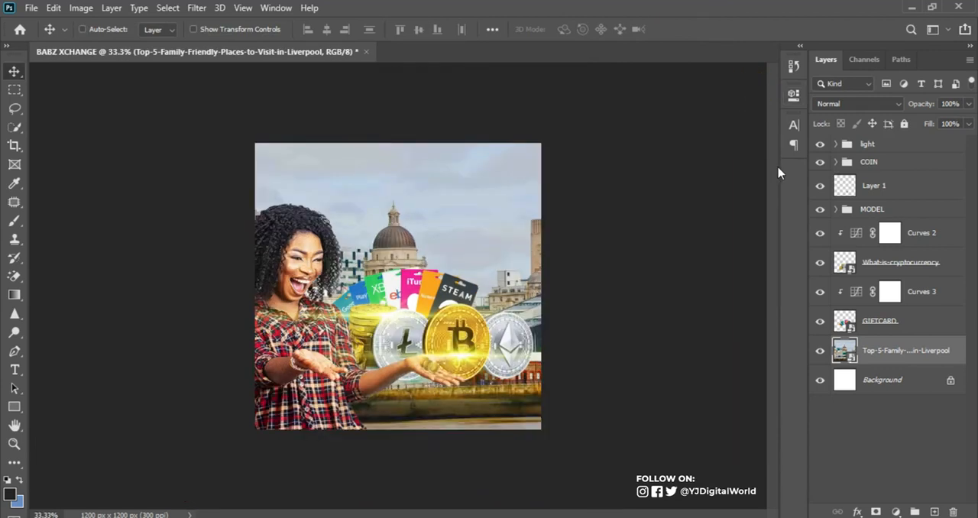
key("ctrl+t")
left_click_drag(541, 126, 614, 67)
left_click_drag(527, 235, 458, 245)
key("Return")
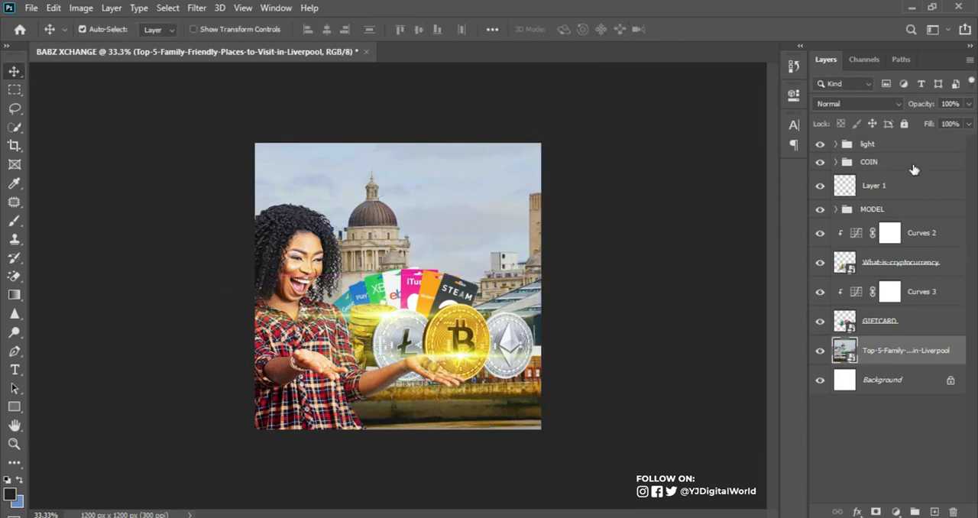
Fade the Liverpool photo into the white background by setting its opacity to 9%
mouse_move(916, 109)
left_mouse_down()
mouse_move(910, 104)
mouse_move(922, 111)
left_mouse_up()
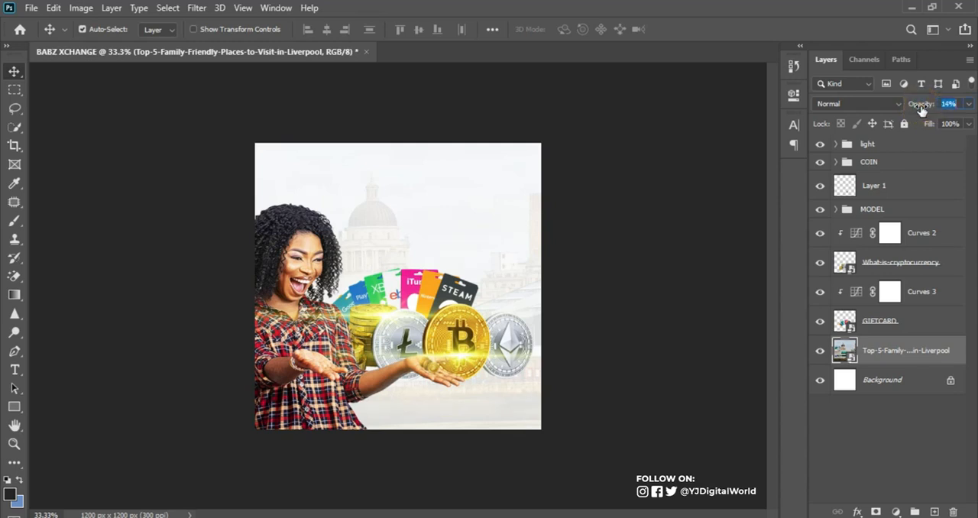
key("ctrl+plus")
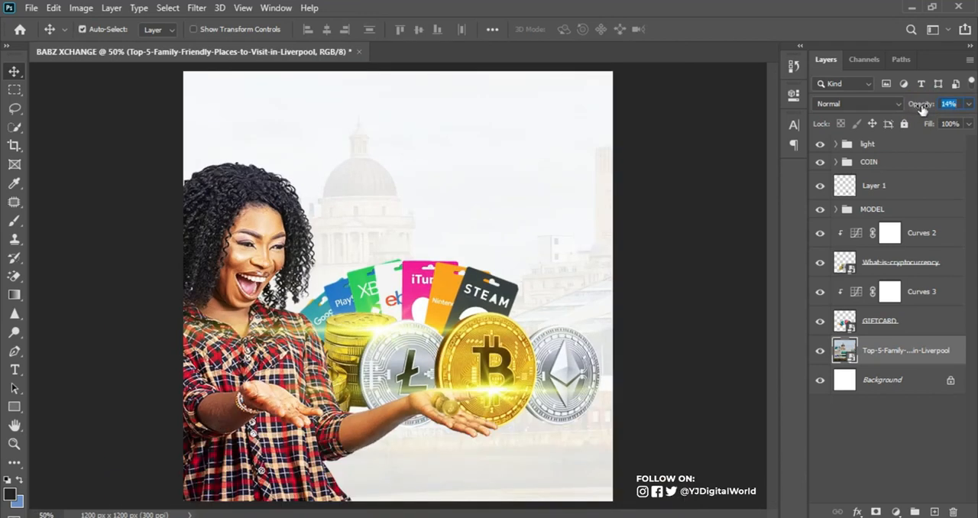
left_click_drag(922, 110, 919, 110)
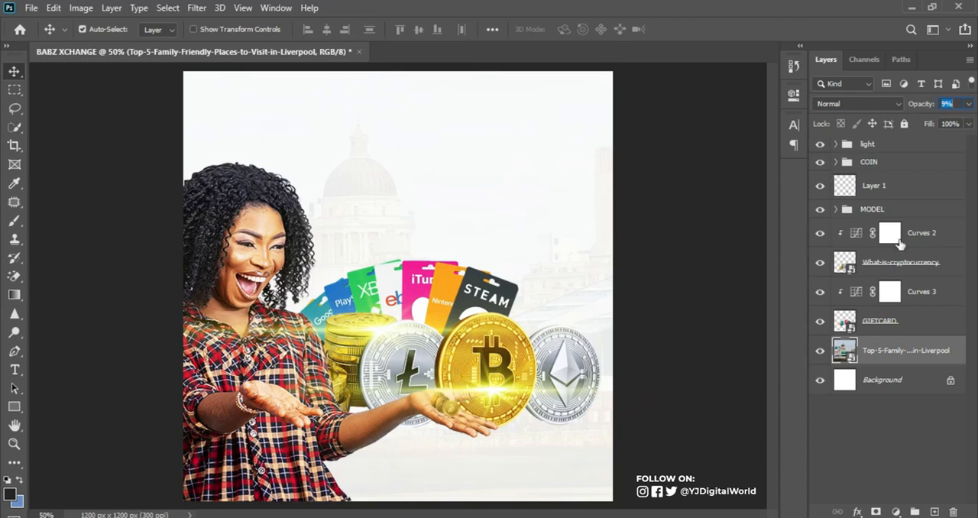
Select the light group and add a guide layout with 60 px margins on all four sides of the canvas
left_click(898, 147)
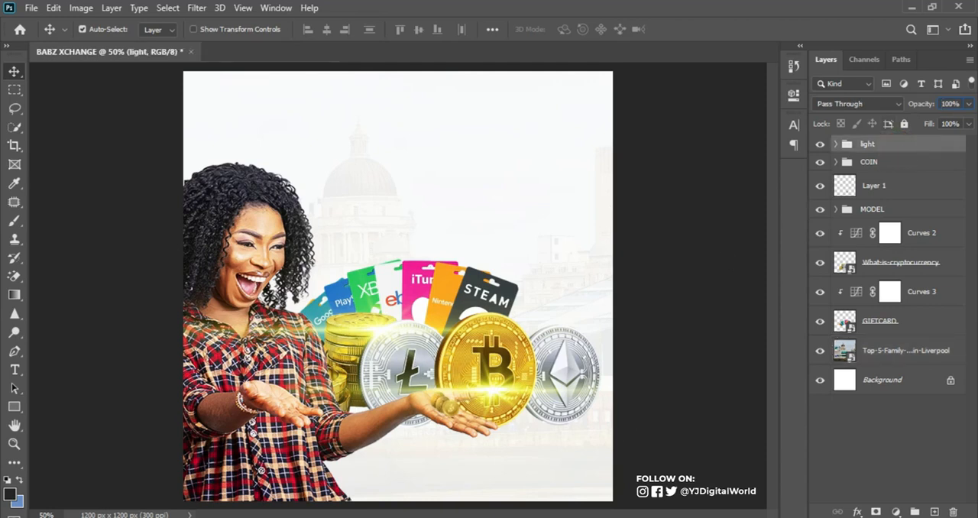
left_click(685, 517)
left_click(685, 517)
left_click(241, 9)
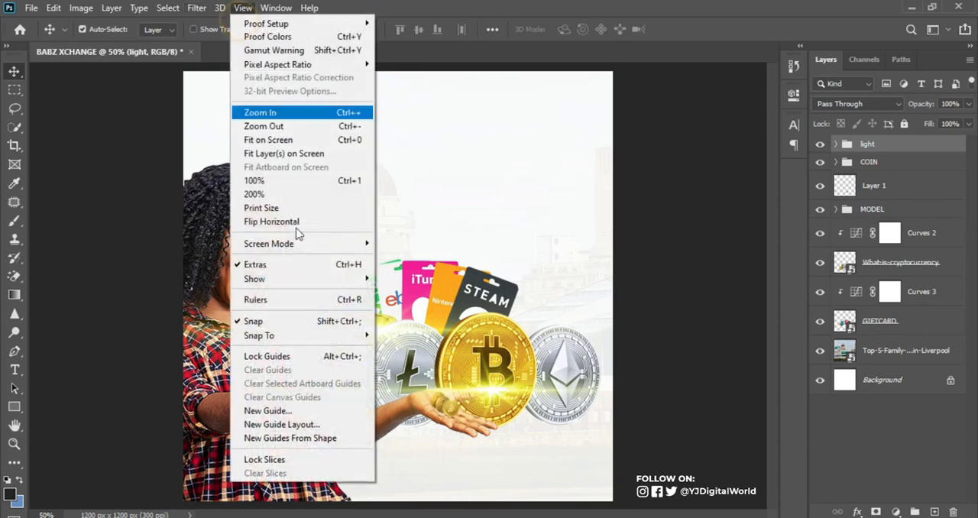
left_click(304, 426)
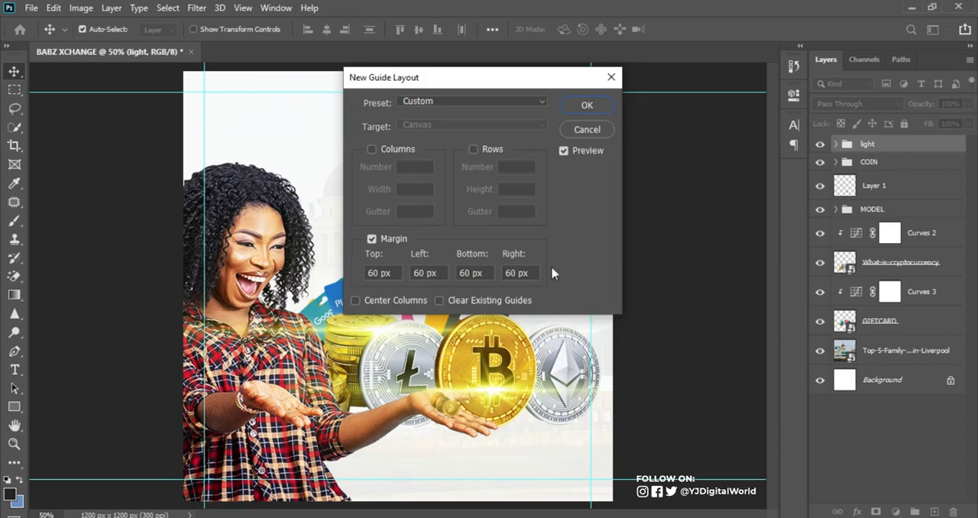
left_click(586, 106)
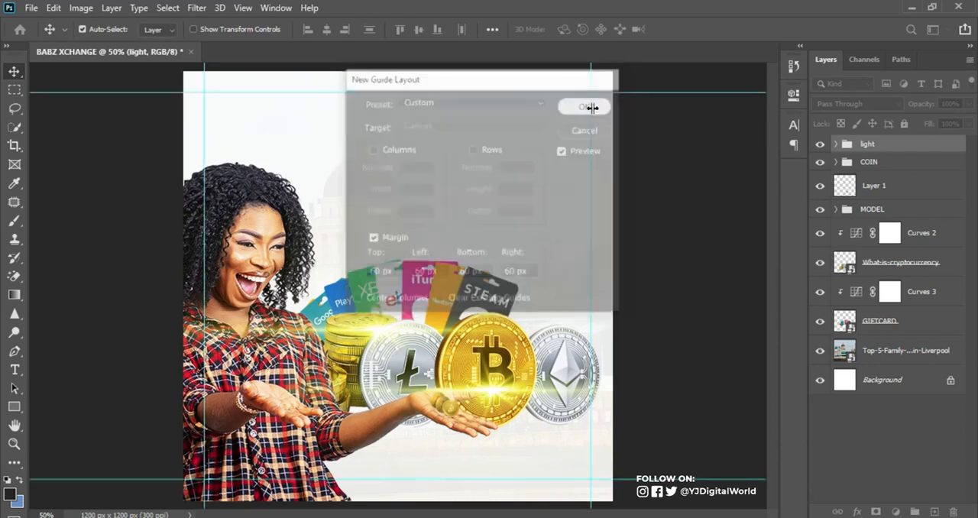
Switch to the XCHANGE file in Notepad, copy the title "BABZ XCHANGE" and return to Photoshop
key("alt+Tab")
left_click_drag(653, 135, 726, 137)
key("ctrl+c")
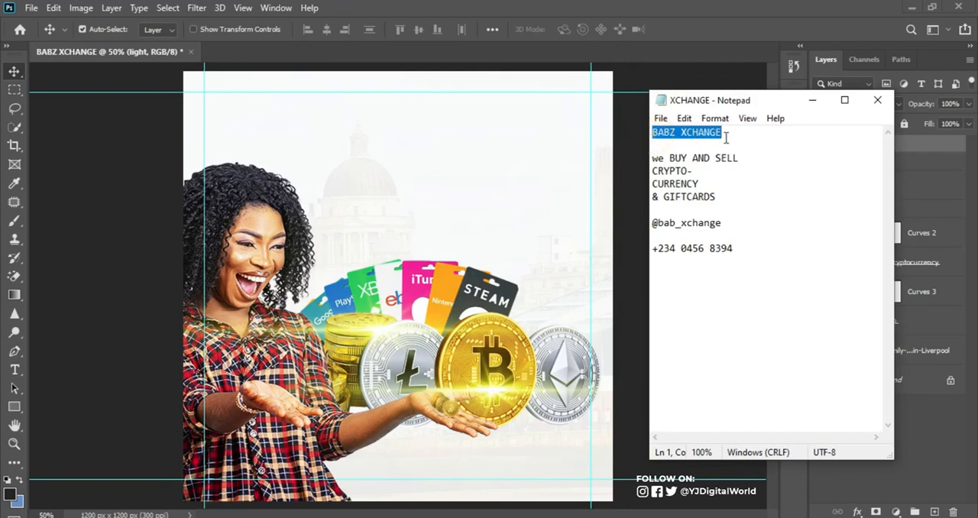
left_click(737, 16)
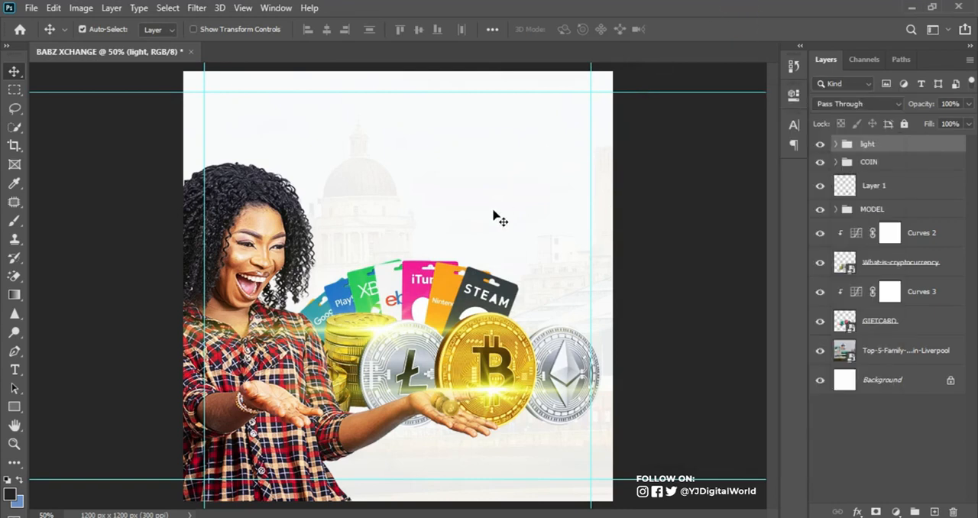
Paste the copied title "BABZ XCHANGE" above the gift cards and split it onto two lines
key("t")
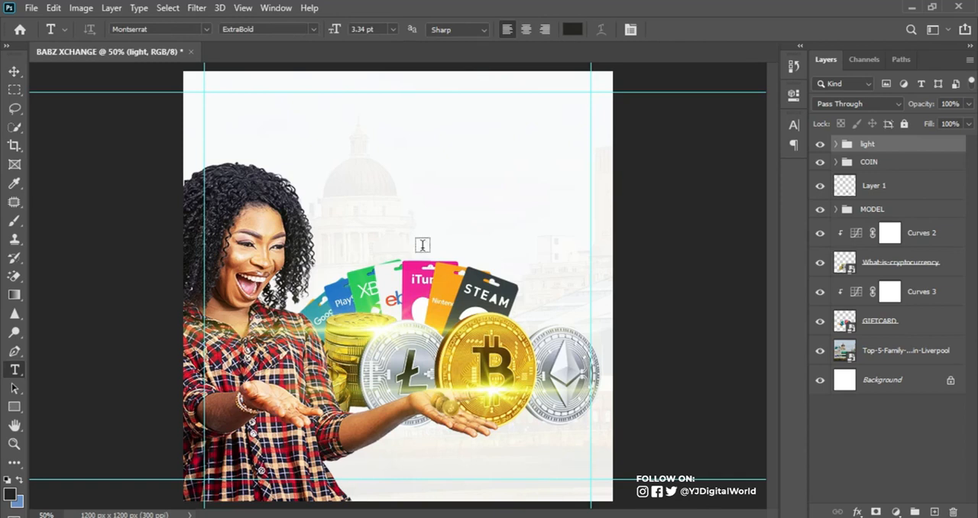
left_click(425, 178)
key("ctrl+v")
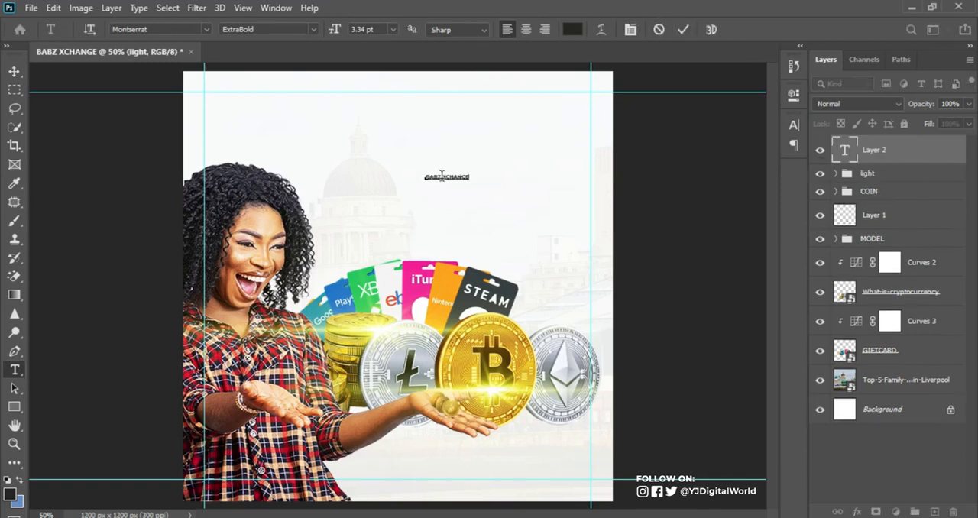
key("Return")
key("BackSpace")
key("Return")
left_click(685, 30)
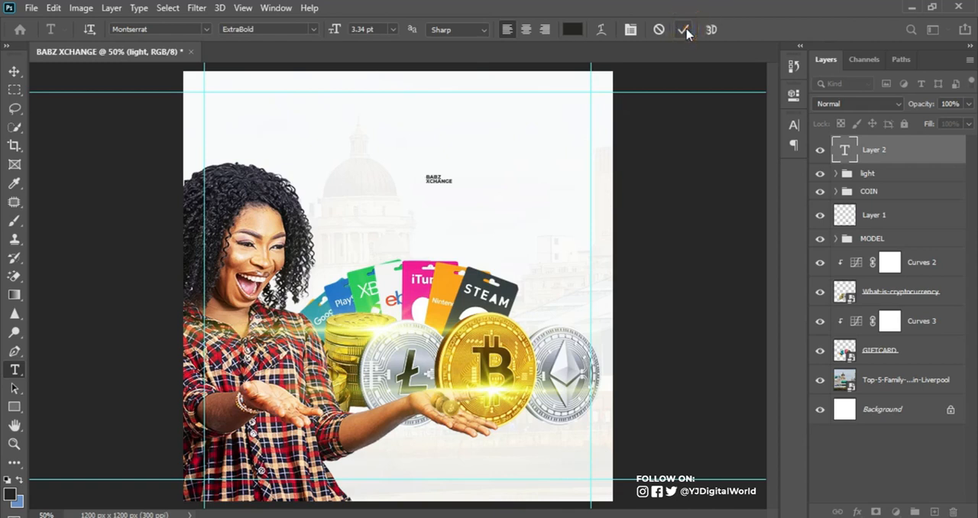
Scale the BABZ XCHANGE title to about 218% and fit it into the canvas's upper-right margin corner
key("ctrl+t")
left_click_drag(452, 173, 528, 116)
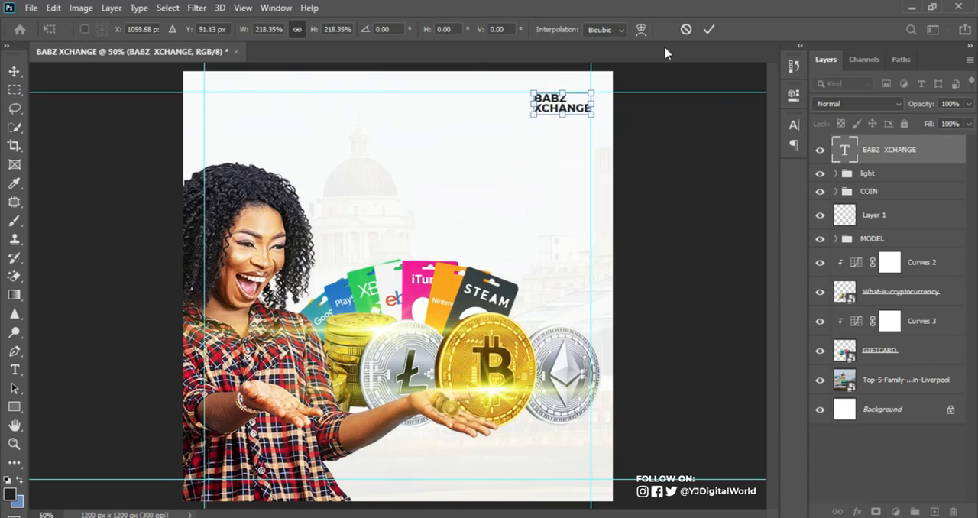
left_click(709, 29)
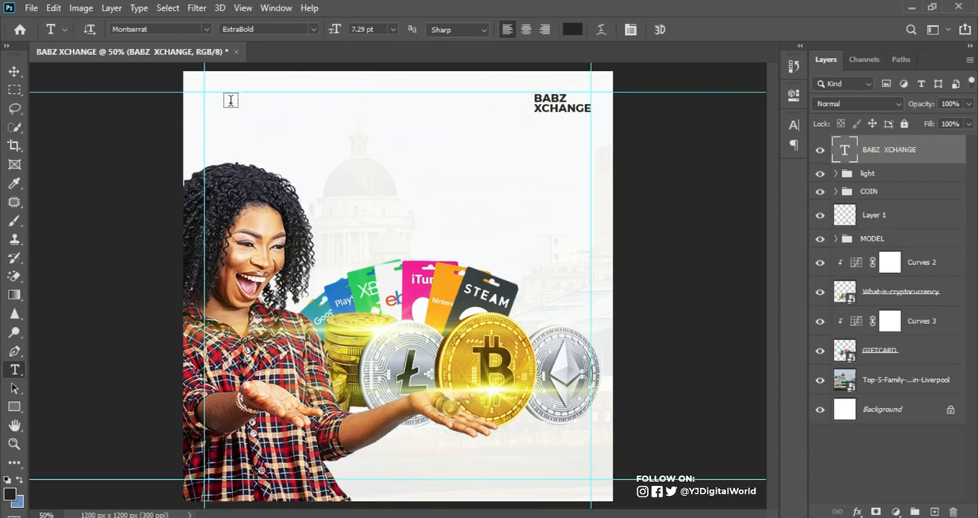
left_click(14, 71)
key("Up")
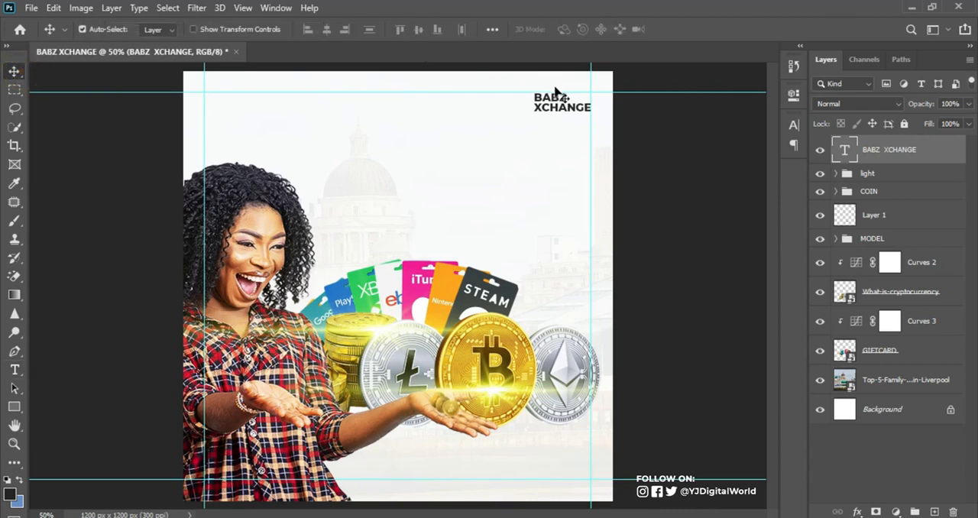
Colour the BABZ XCHANGE title a deep blue, starting from the colour of the blue gift card
left_click(791, 126)
left_click(747, 204)
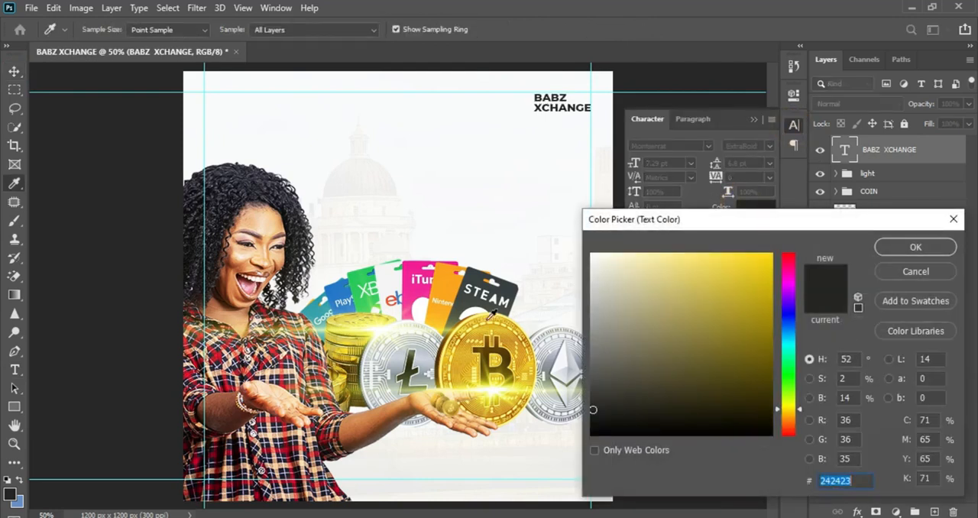
left_click(339, 291)
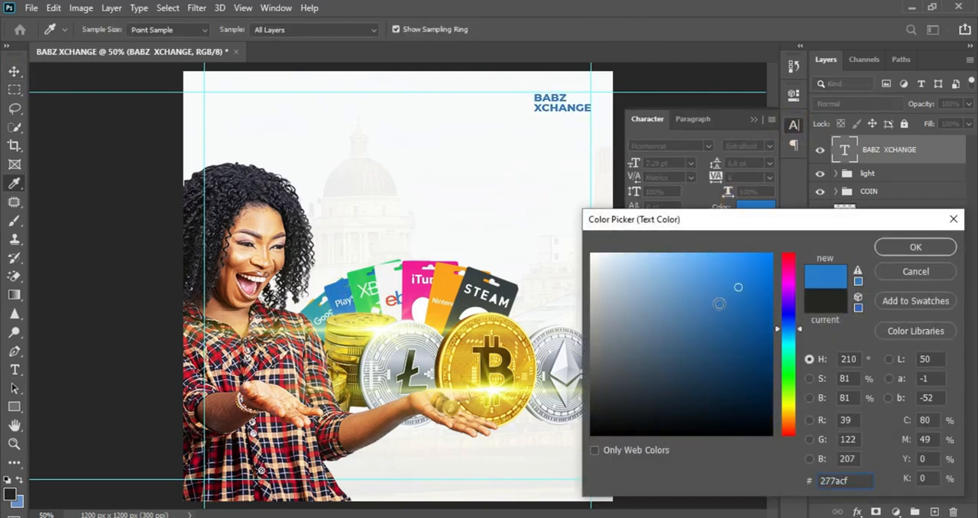
left_click(760, 296)
mouse_move(762, 299)
left_mouse_down()
mouse_move(766, 319)
mouse_move(757, 293)
left_mouse_up()
left_click(913, 246)
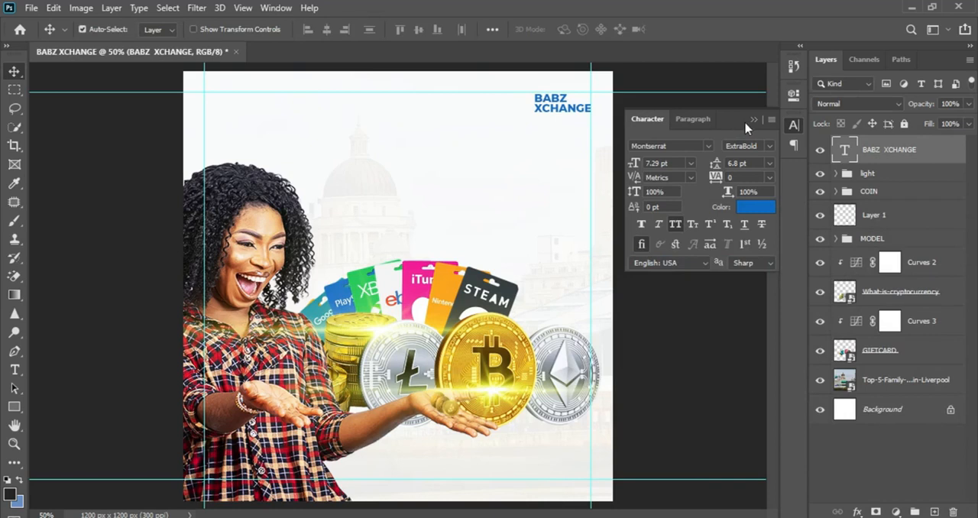
left_click(753, 120)
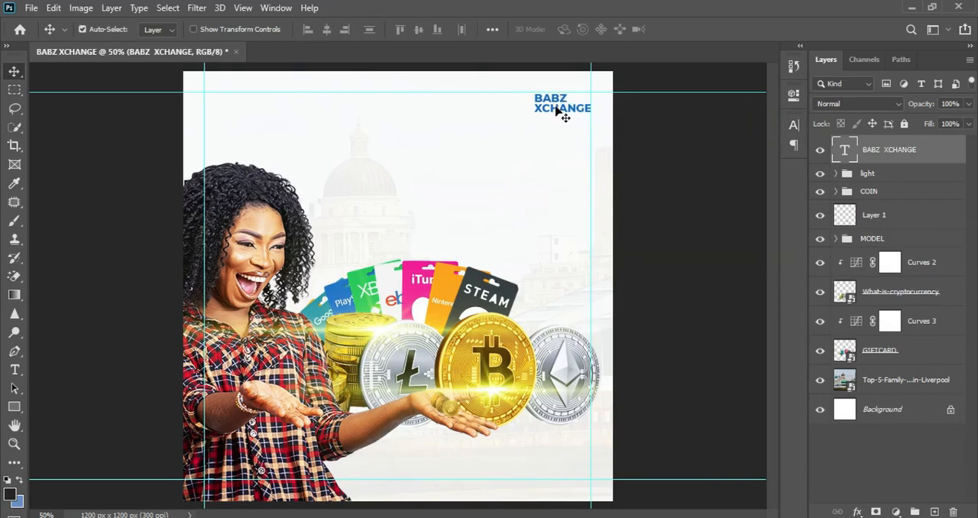
Duplicate the title above the gift cards and replace its text with "we BUY AND SELL CRYPTO-CURRENCY & GIFTCARDS" from the XCHANGE file in Notepad
left_click_drag(558, 113, 442, 211)
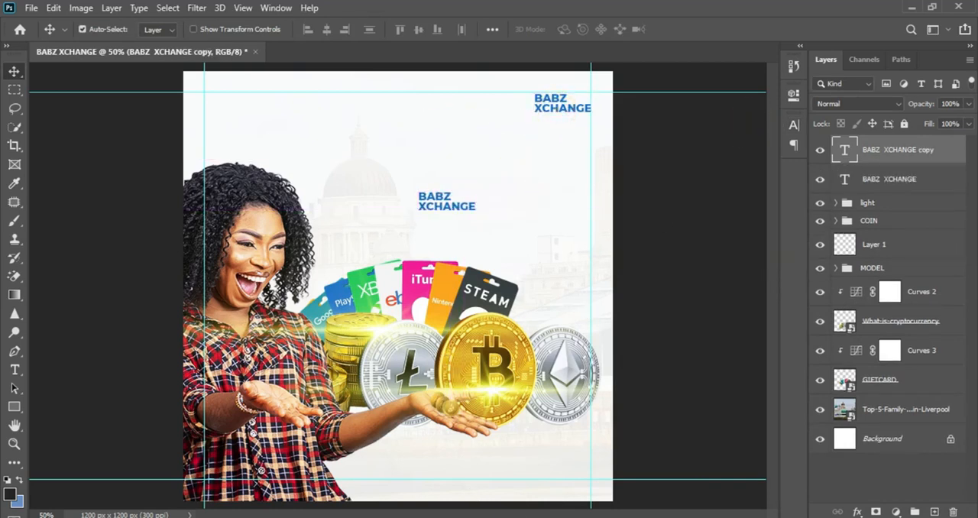
key("alt+Tab")
left_click_drag(650, 155, 724, 194)
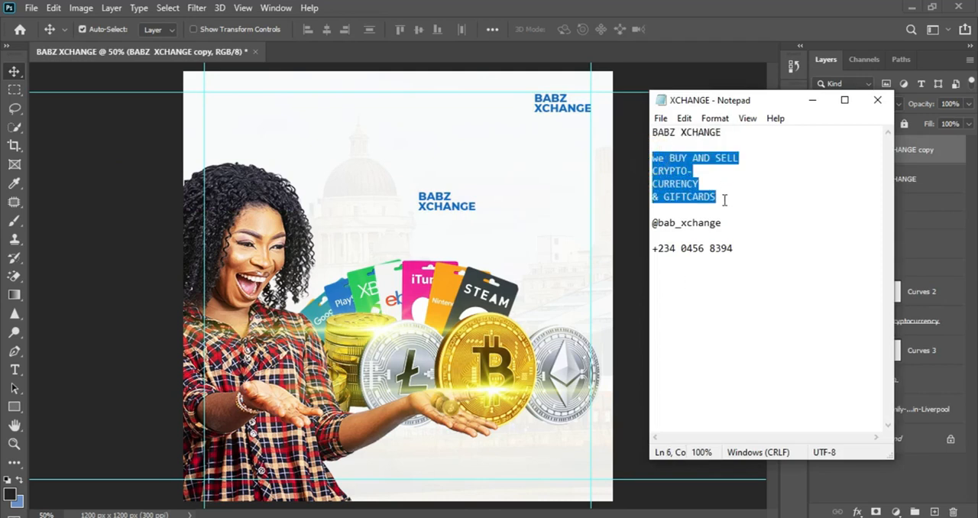
left_click(706, 8)
key("t")
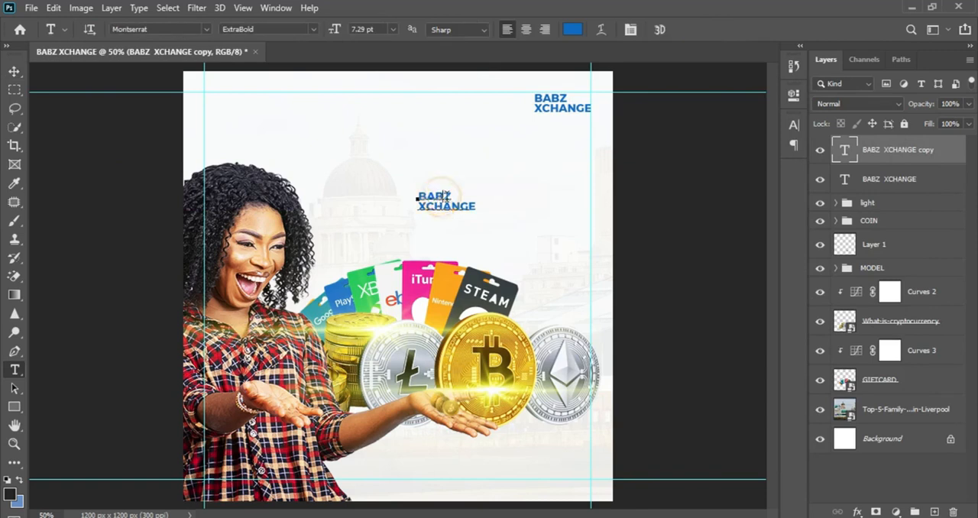
left_click(440, 195)
key("ctrl+a")
type("WE BUY AND SELL CRYPTO- CURRENCY & GIFTCARDS")
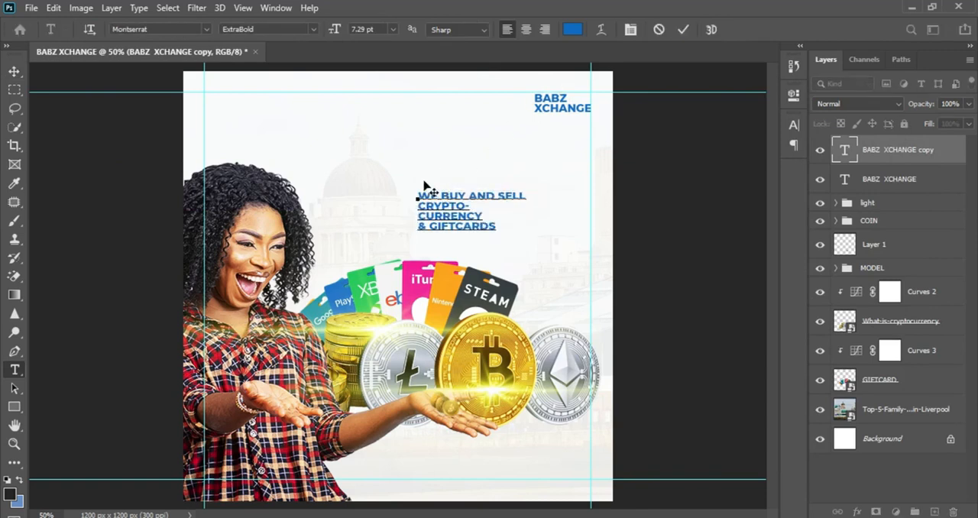
Set the "WE BUY AND SELL" line to 4.29 pt and the "CRYPTO-CURRENCY" lines to 25.29 pt with 20.8 pt leading
left_click_drag(418, 191, 530, 187)
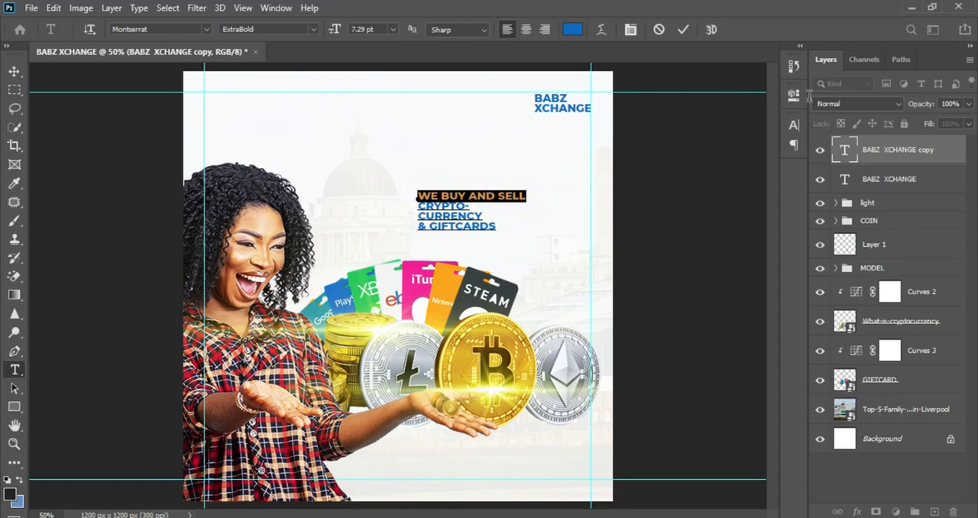
left_click(793, 125)
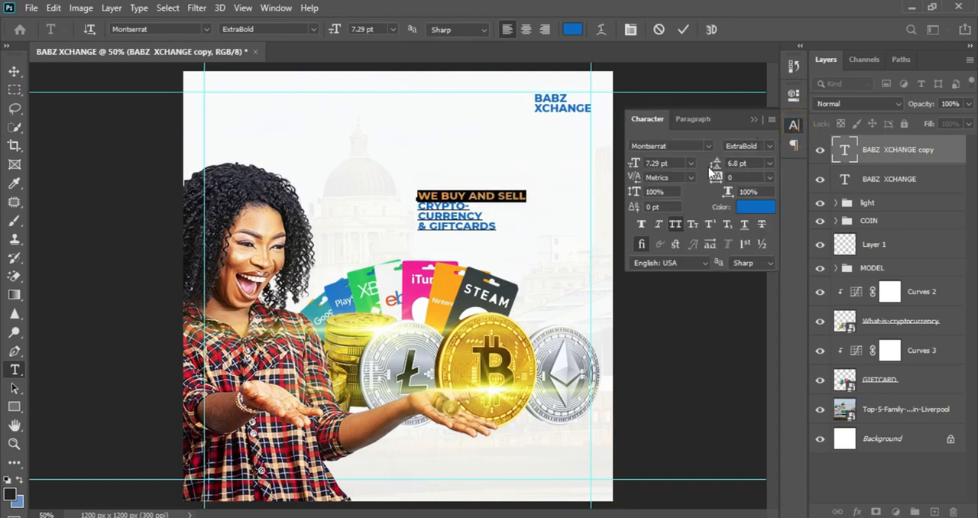
left_click_drag(636, 163, 633, 164)
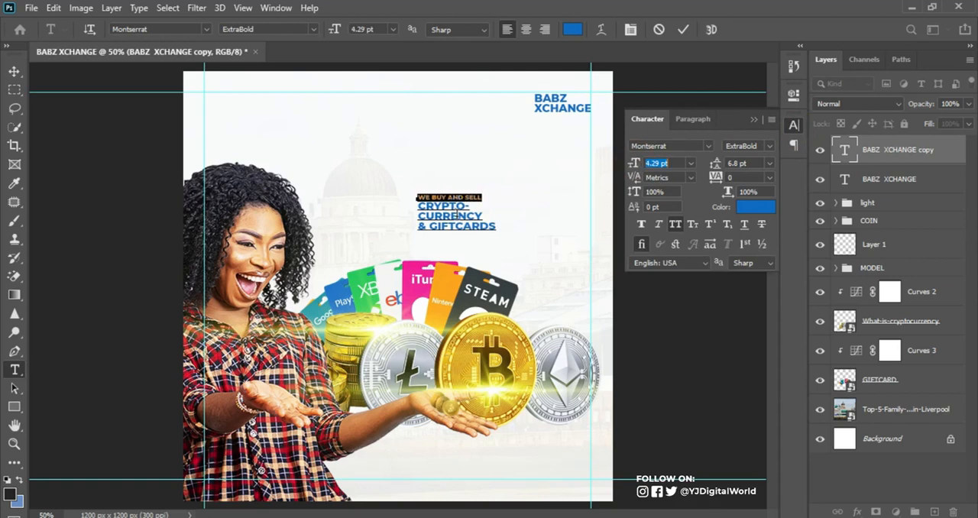
left_click_drag(418, 204, 497, 213)
left_click_drag(633, 162, 646, 166)
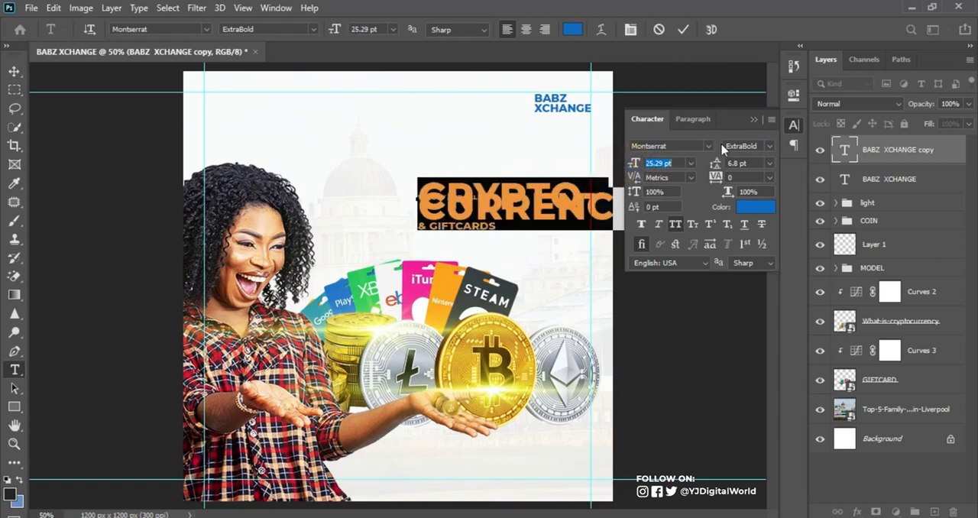
mouse_move(714, 164)
left_mouse_down()
mouse_move(724, 168)
mouse_move(716, 165)
left_mouse_up()
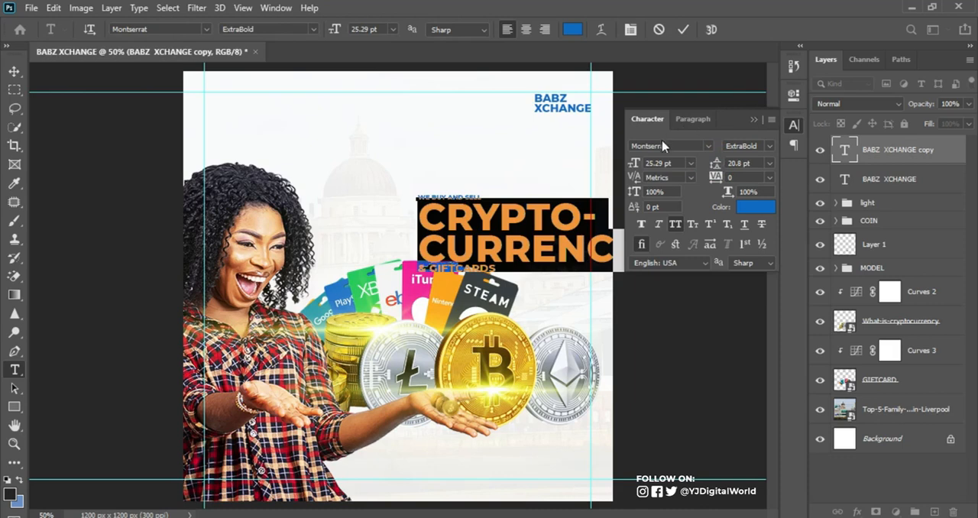
Enlarge "& GIFTCARDS" to 21.29 pt and "WE BUY AND SELL" to 9.29 pt, fitting the headline block above the gift cards
left_click_drag(415, 269, 511, 269)
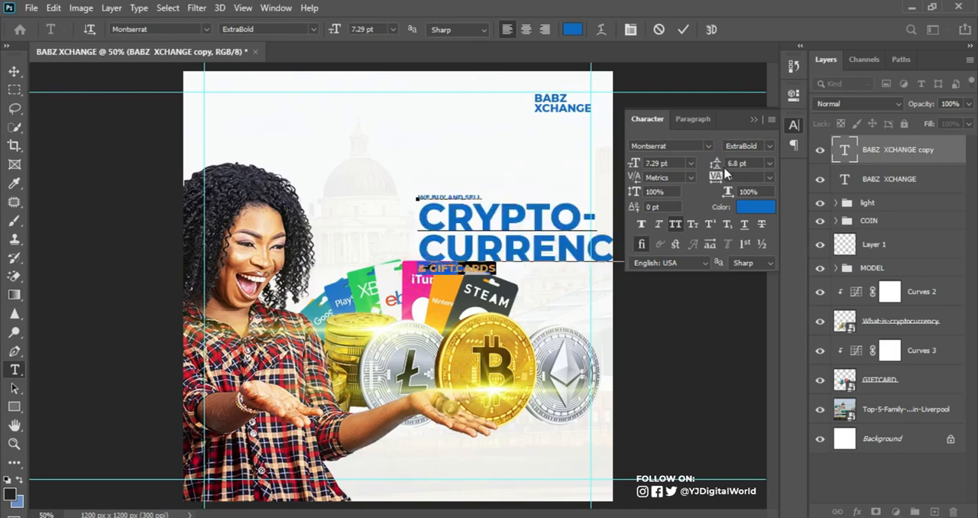
left_click_drag(624, 167, 634, 165)
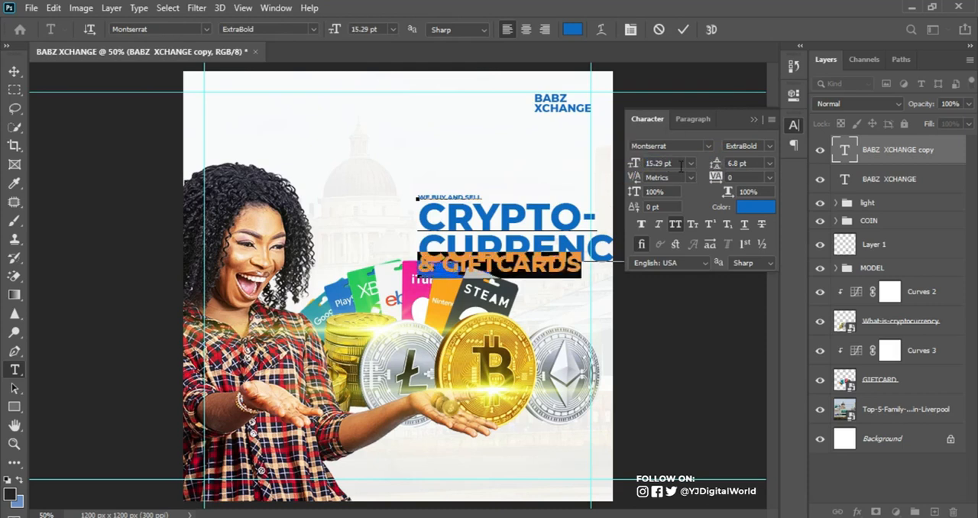
left_click(686, 28)
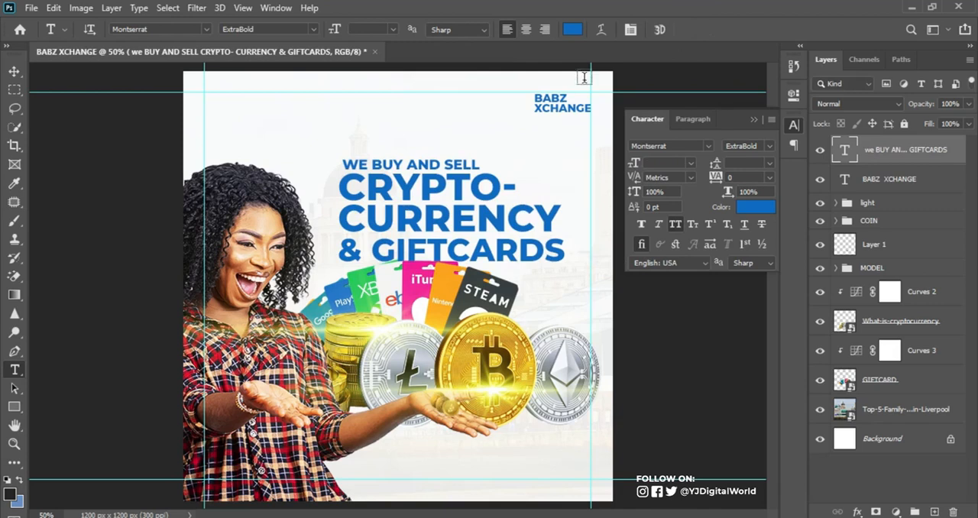
Change the whole headline's text colour to the blue 1b4ac2
left_click(763, 208)
mouse_move(759, 298)
left_mouse_down()
mouse_move(757, 338)
mouse_move(749, 320)
mouse_move(789, 321)
left_mouse_up()
left_click(748, 296)
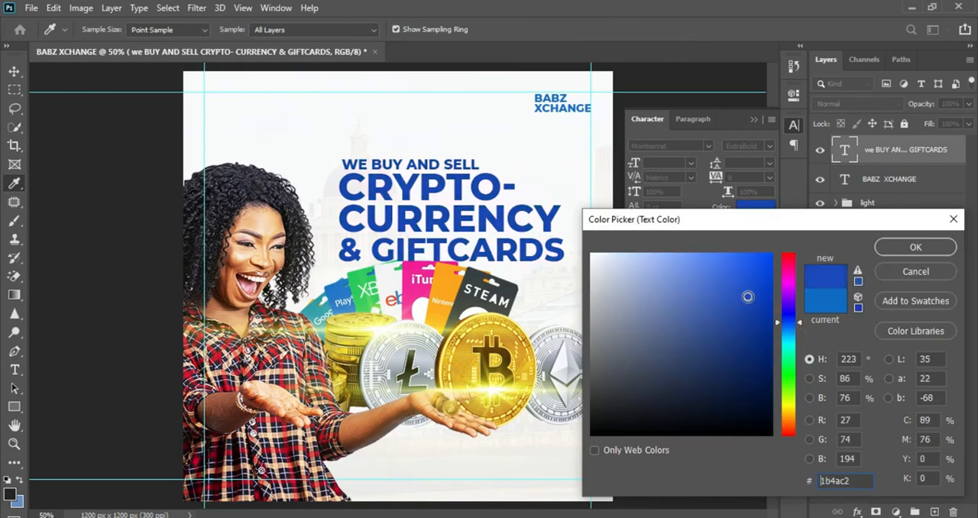
left_click(895, 254)
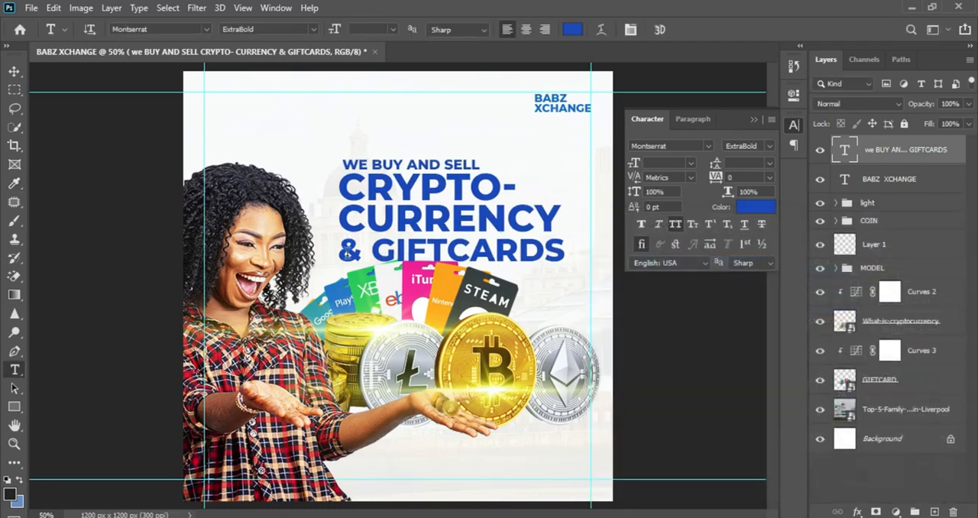
Set the "CRYPTO-CURRENCY" lines to Montserrat Black while keeping "& GIFTCARDS" in ExtraBold
left_click_drag(343, 255, 574, 252)
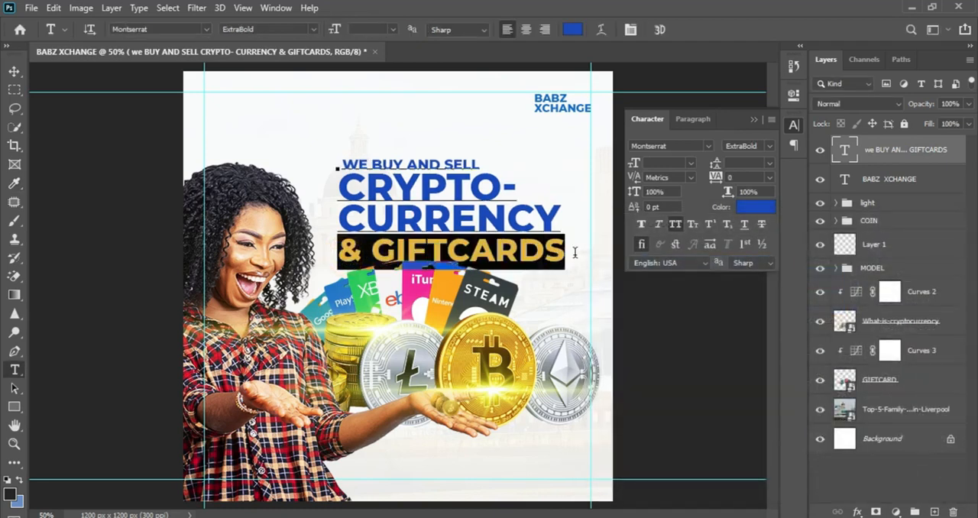
left_click(770, 146)
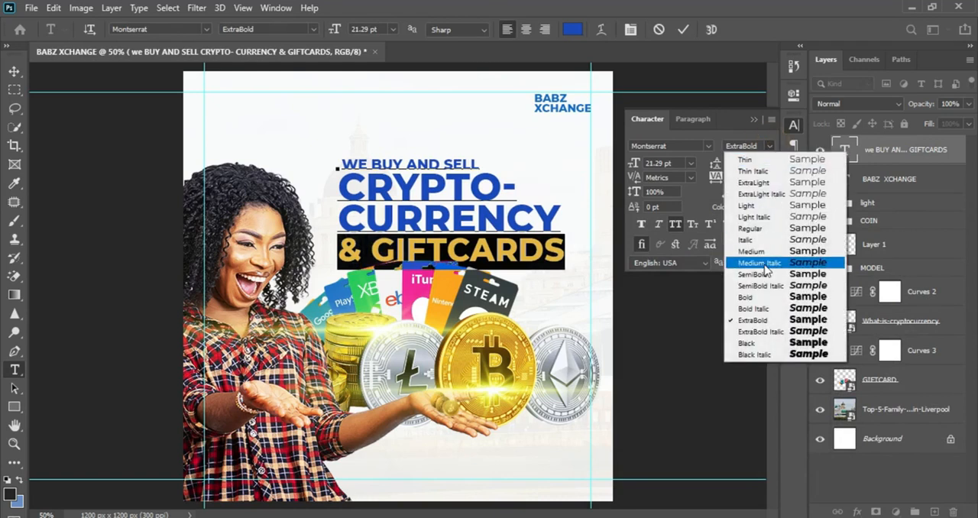
left_click(755, 319)
left_click_drag(341, 190, 595, 221)
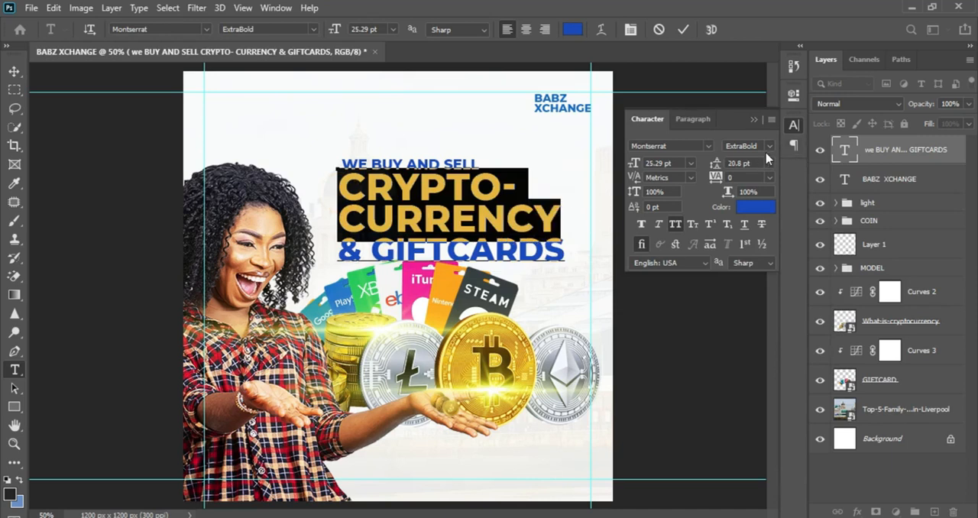
left_click(768, 145)
left_click(765, 345)
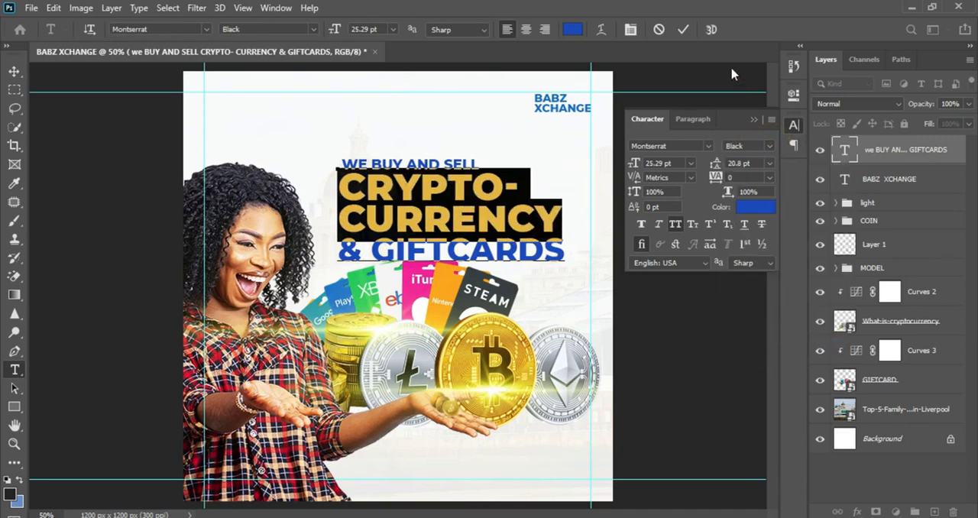
left_click(683, 31)
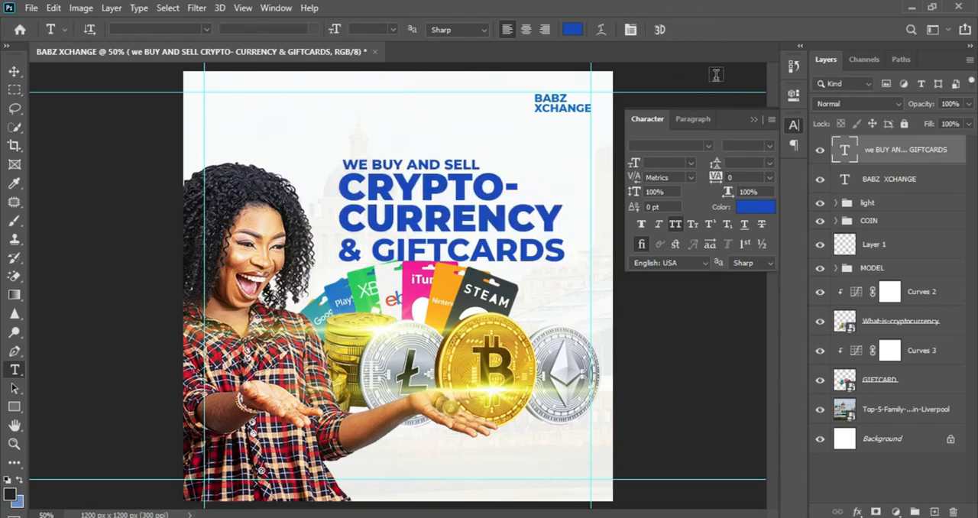
left_click(750, 113)
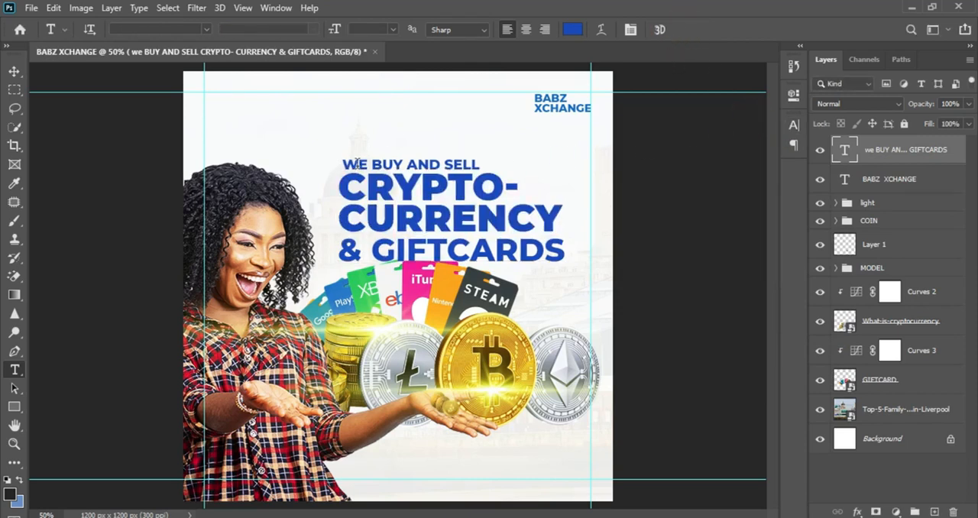
Colour the headline's "WE BUY AND SELL" line black (000000)
left_click_drag(344, 162, 484, 163)
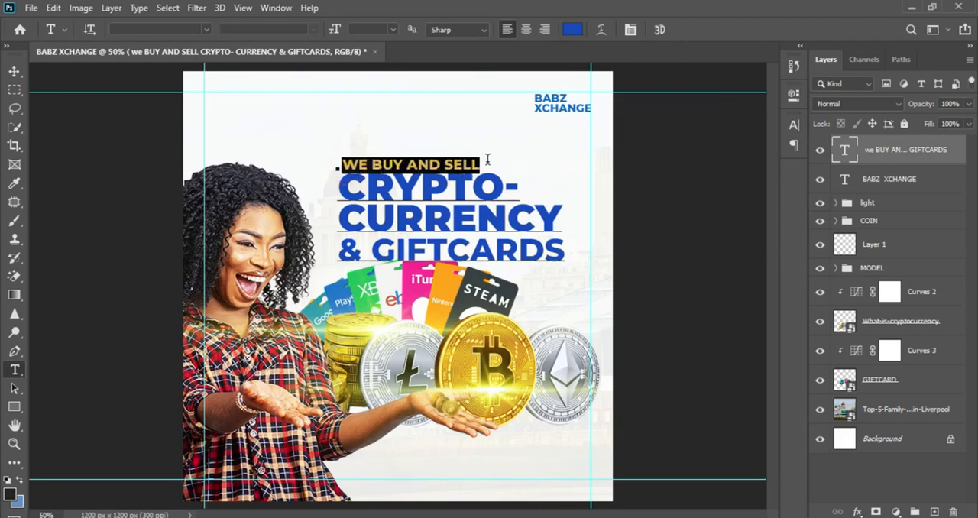
left_click(794, 130)
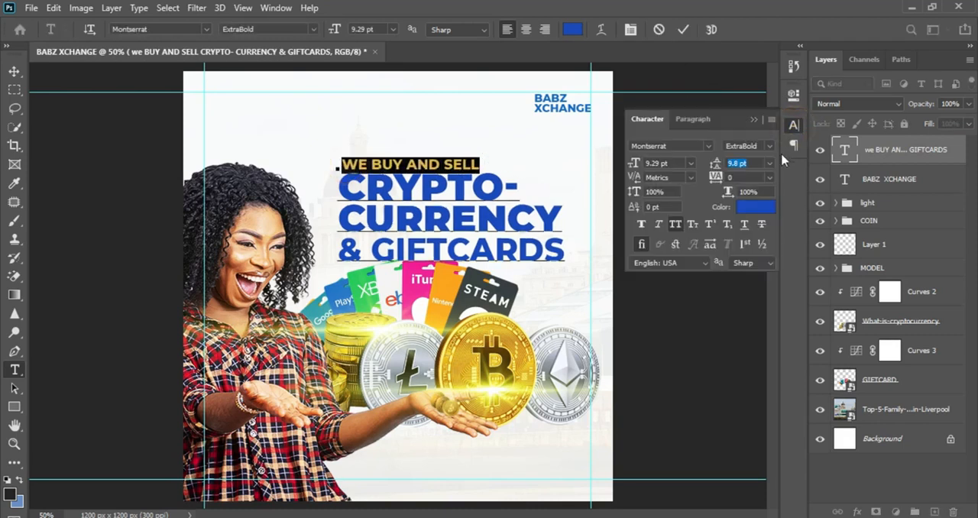
left_click(758, 206)
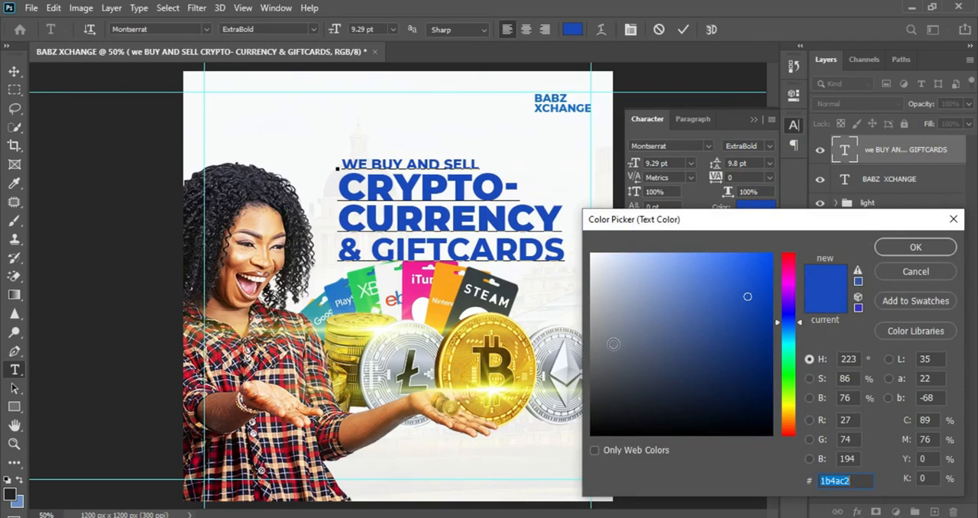
left_click_drag(602, 416, 590, 439)
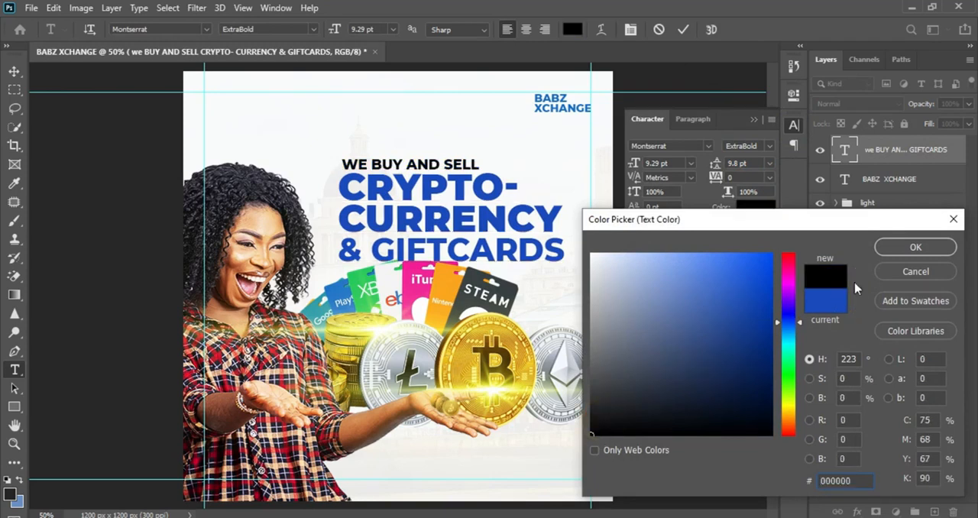
left_click(905, 255)
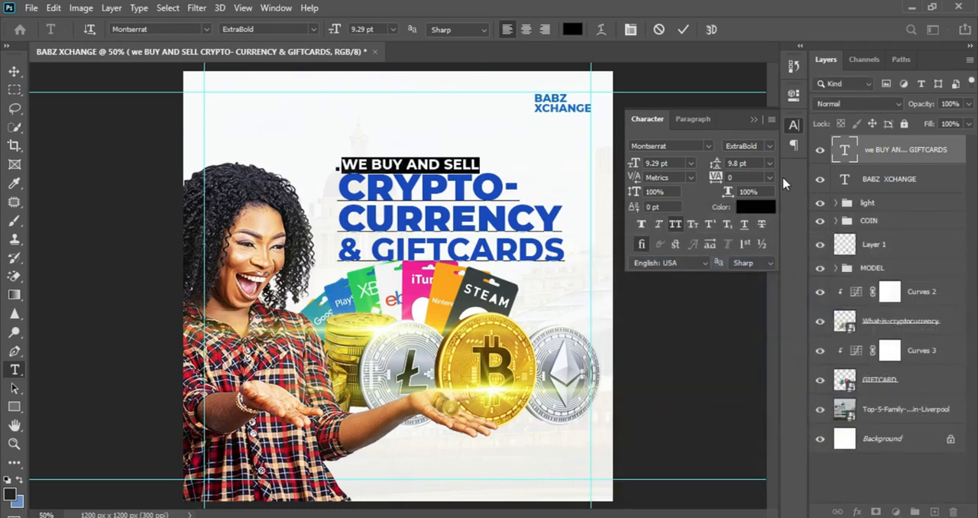
Skew the headline text block vertically by about -9.31° so its lines slant upward to the right
left_click(682, 29)
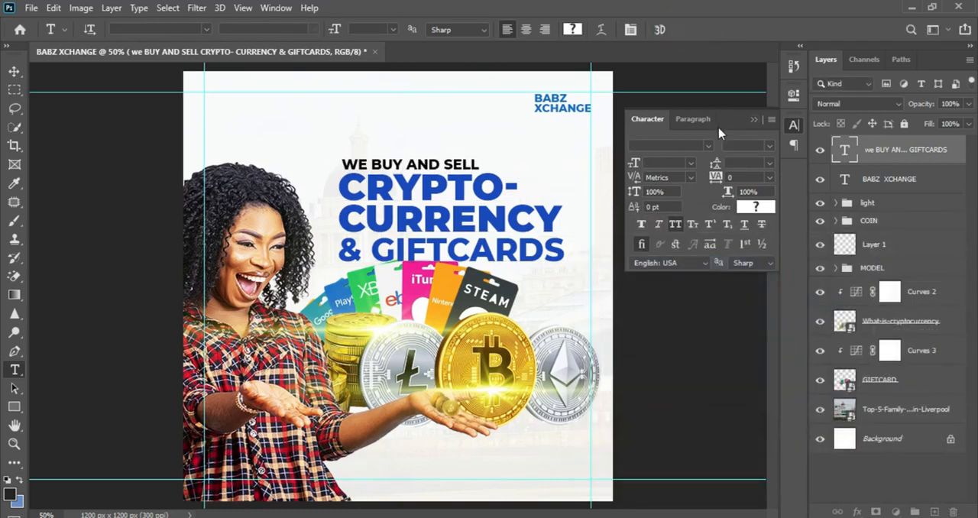
left_click(752, 121)
key("ctrl+t")
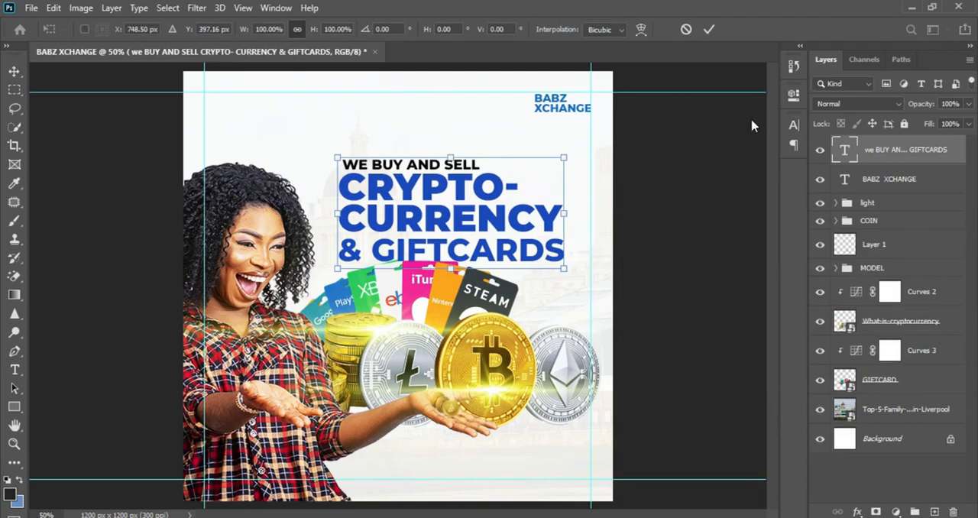
right_click(439, 219)
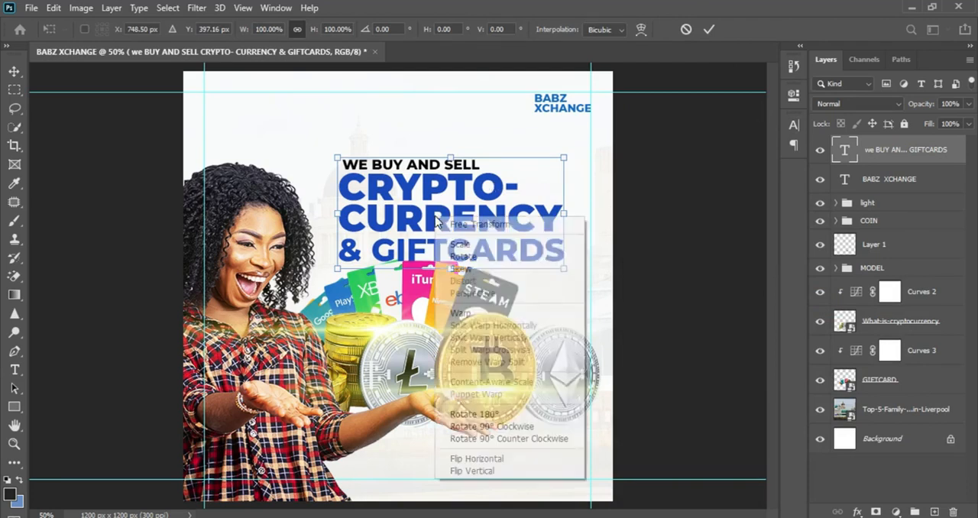
left_click(468, 267)
left_click_drag(567, 214, 569, 186)
left_click_drag(340, 217, 340, 230)
left_click_drag(564, 185, 565, 190)
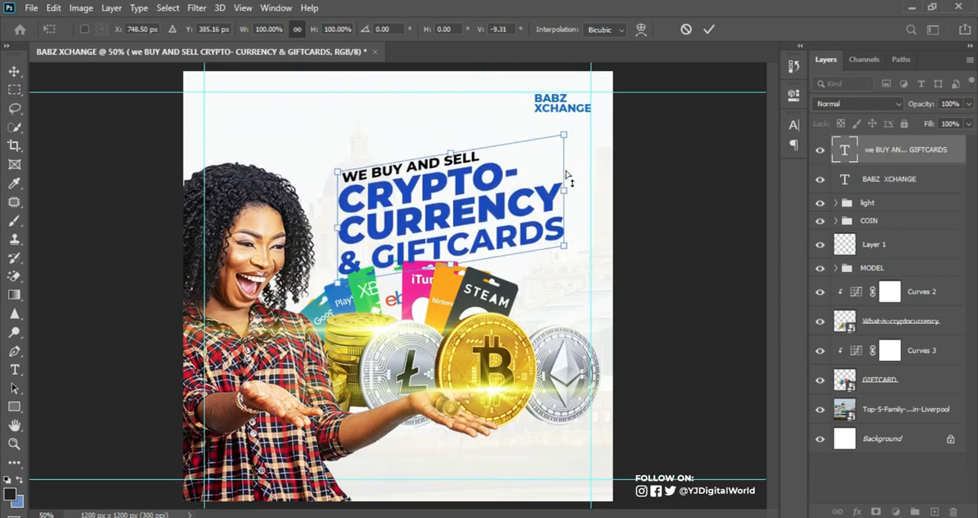
left_click(708, 29)
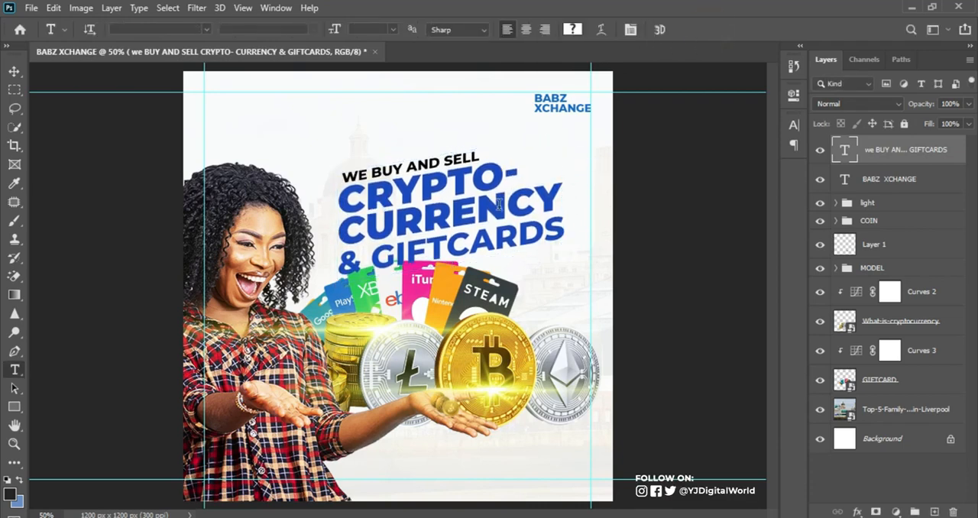
Scale the slanted headline up to about 111.5% so it reaches the right-hand guide
key("ctrl+t")
left_click_drag(566, 281, 600, 294)
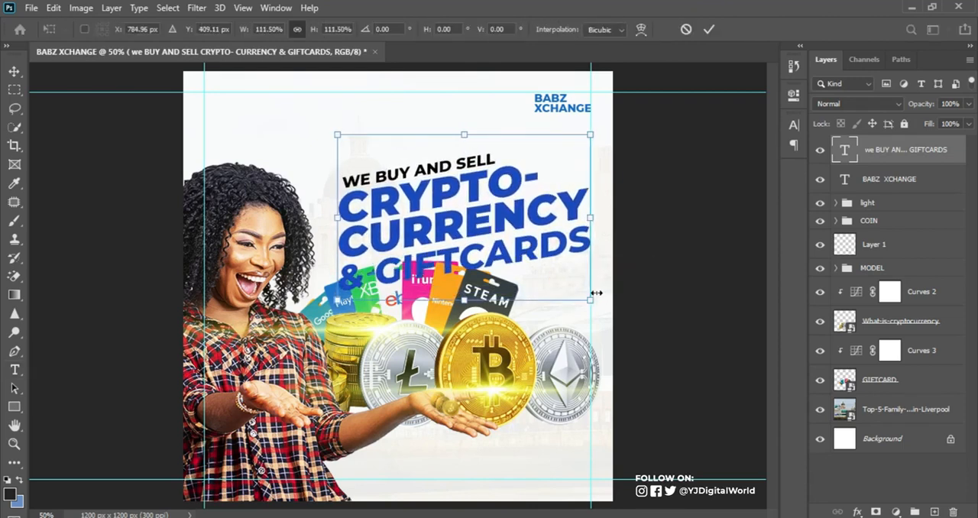
left_click(708, 29)
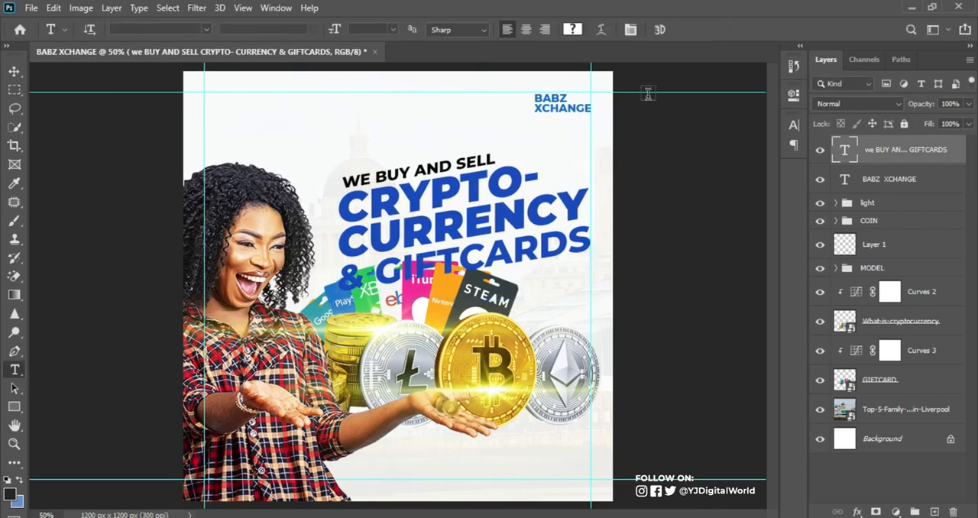
key("v")
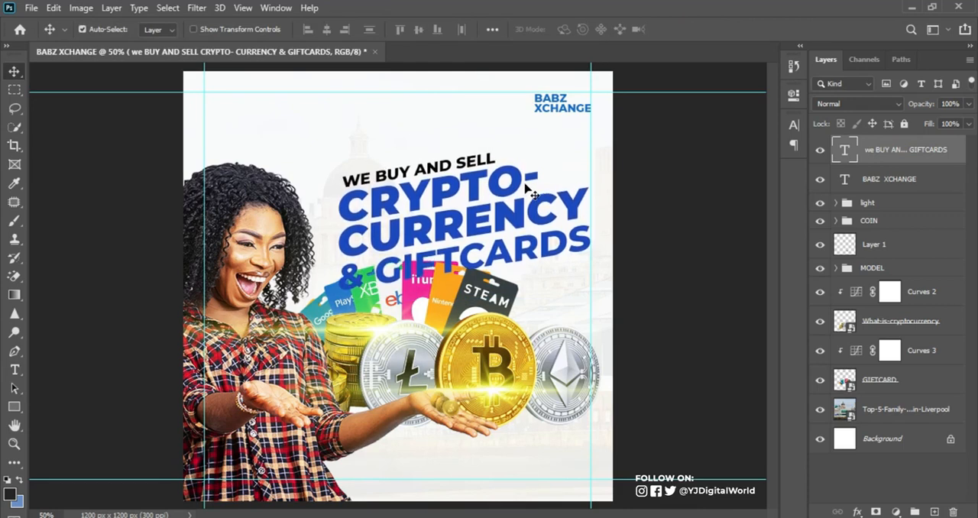
Draw a full-width rectangle of about 1200 × 134 px along the flyer's bottom edge, layered directly above the light group
left_click(888, 203)
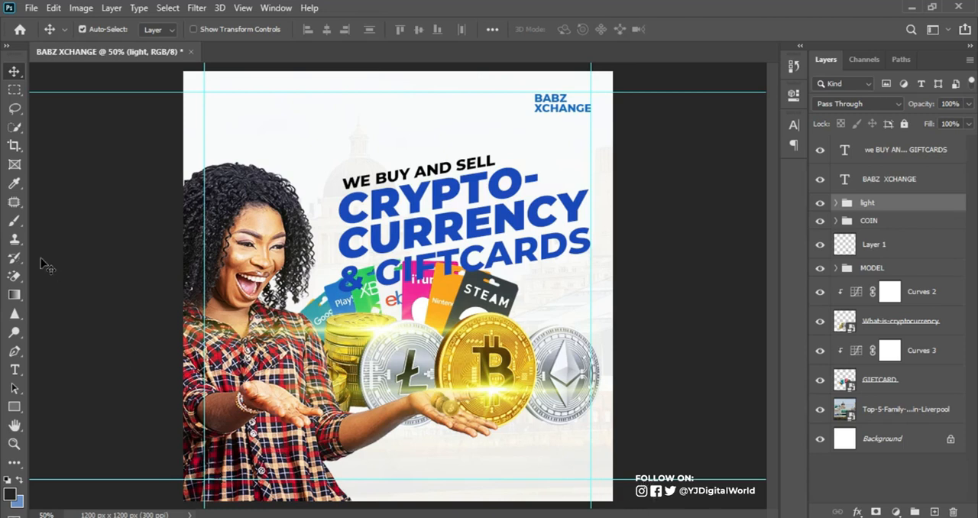
left_click(15, 404)
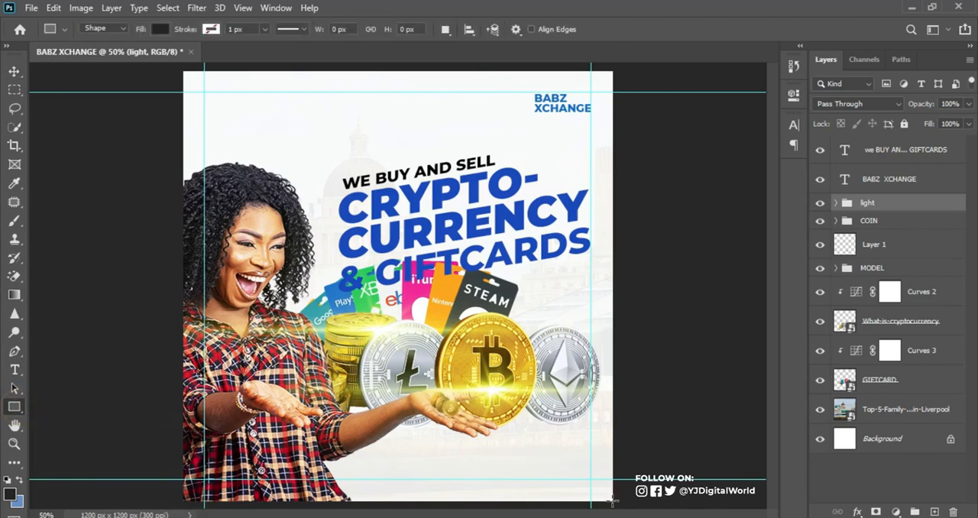
left_click_drag(612, 501, 184, 456)
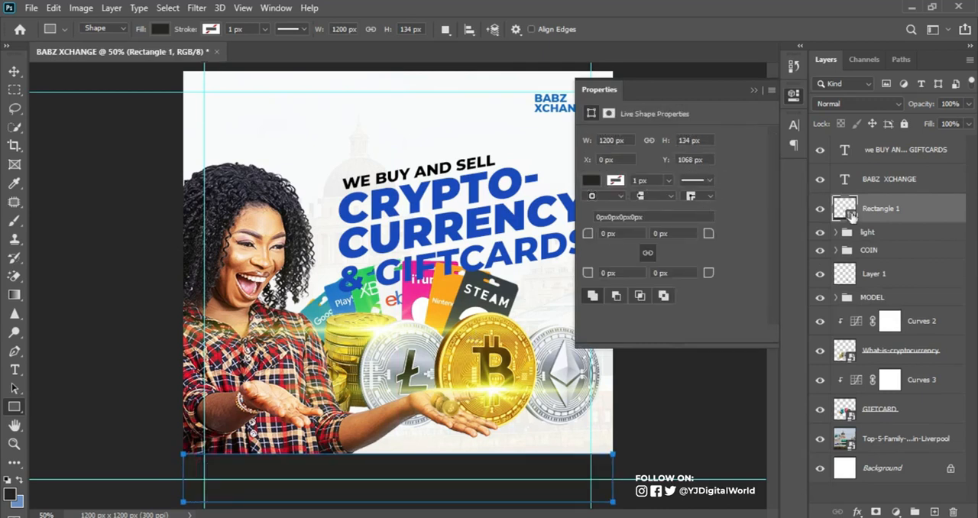
Fill the bottom rectangle with the headline's blue, 1b4ac2
double_click(845, 207)
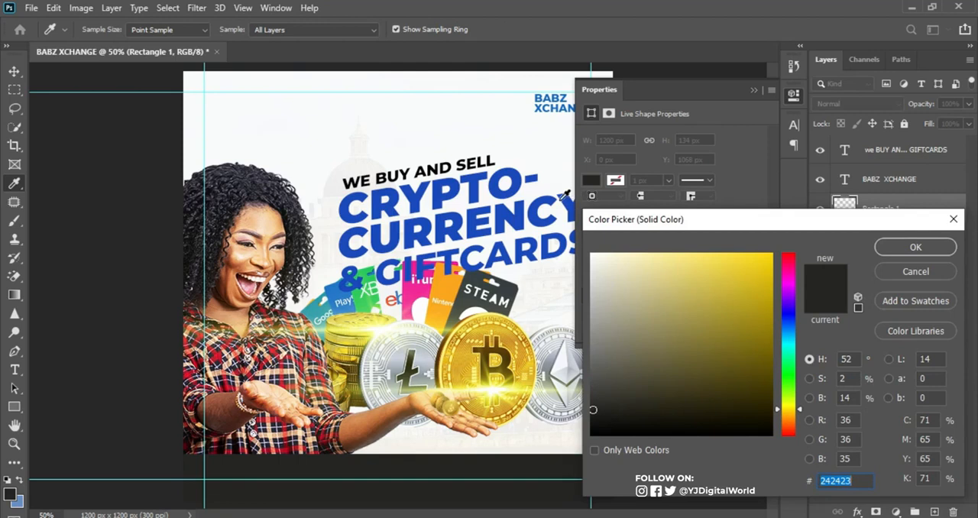
left_click(563, 198)
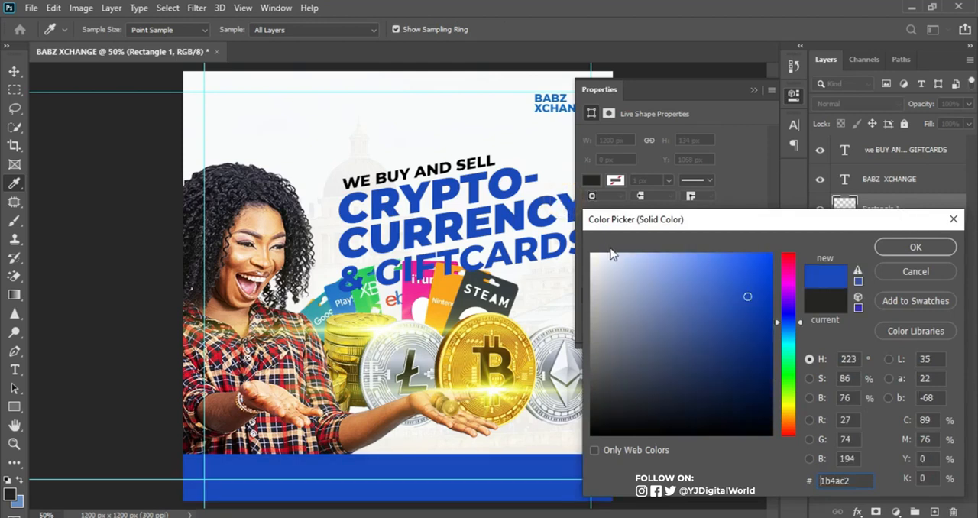
left_click(532, 216)
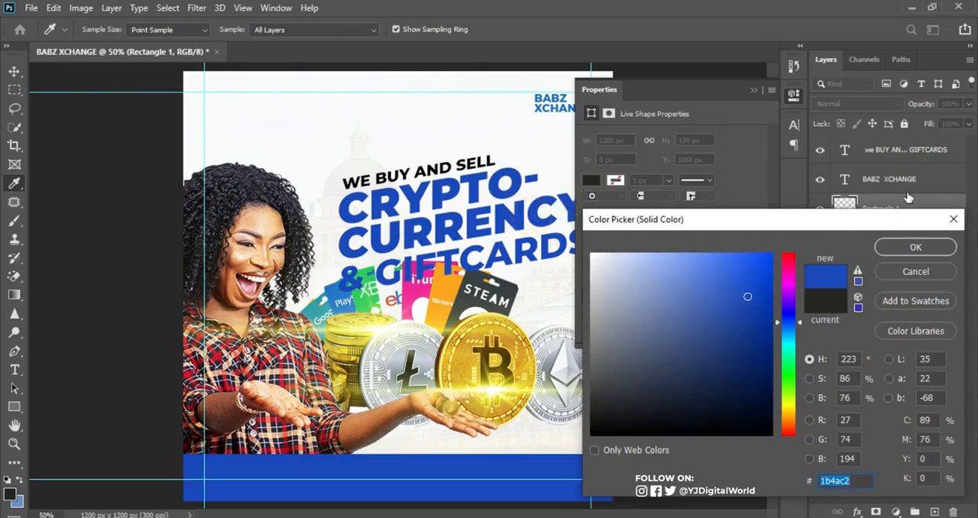
left_click(905, 246)
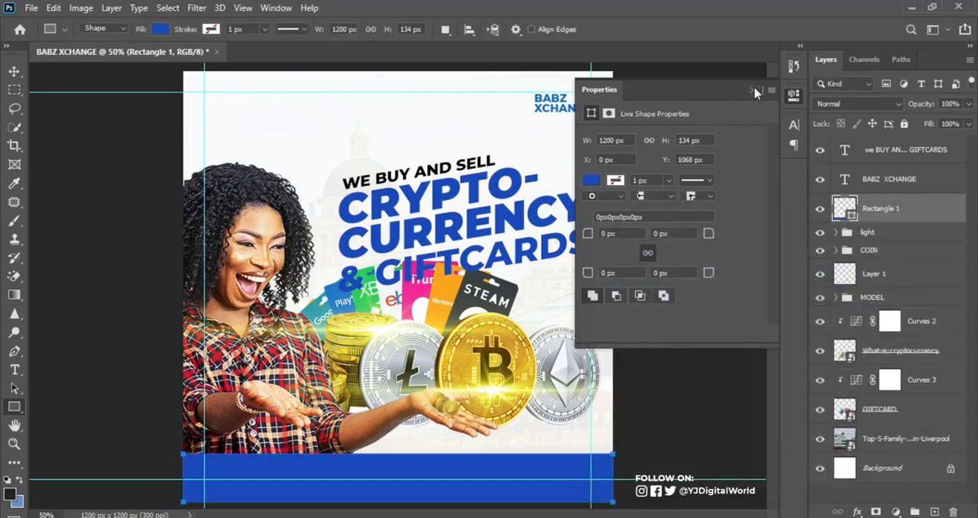
left_click(13, 71)
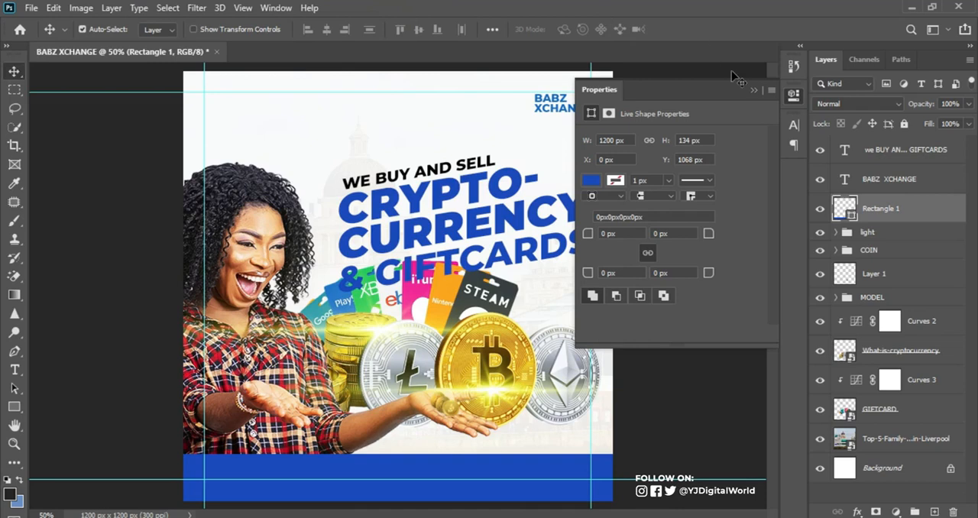
left_click(752, 91)
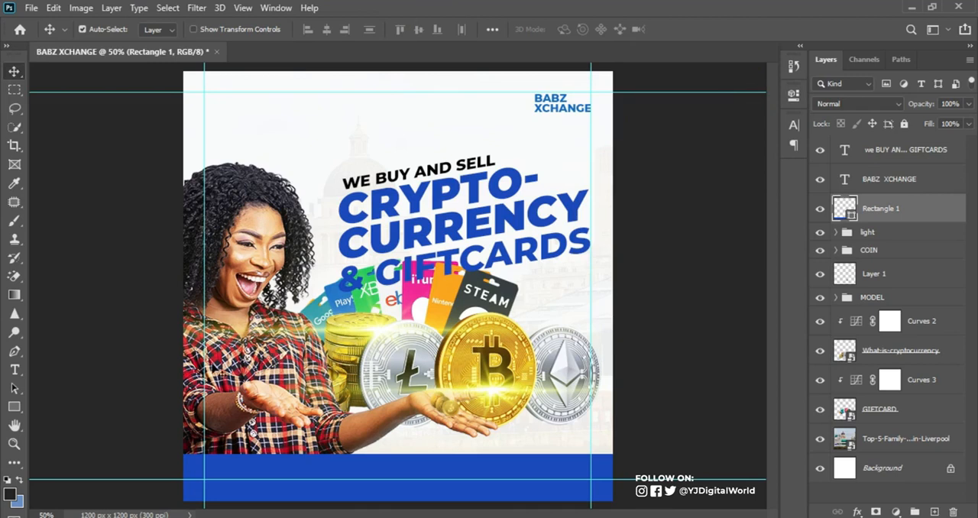
Enlarge the MODEL group slightly, keeping the woman's lower body behind the blue strip
left_click(207, 351)
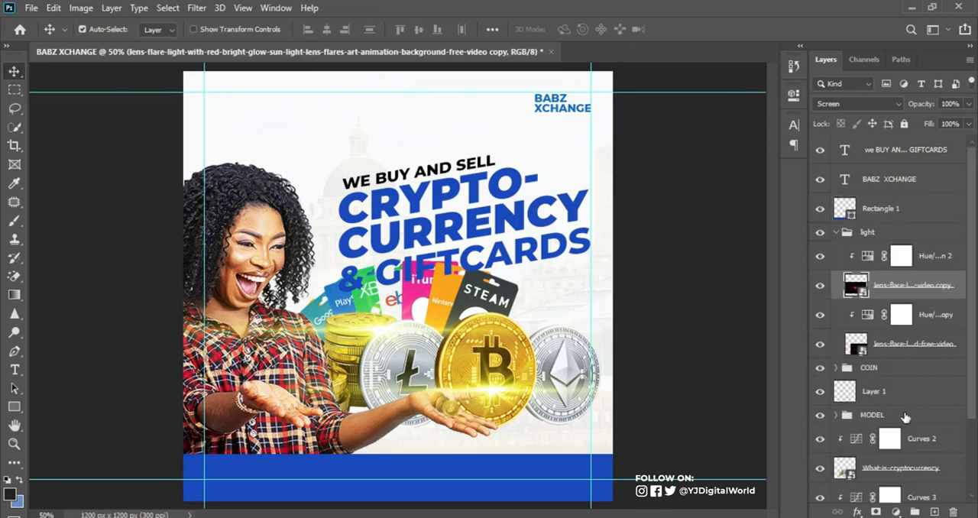
left_click(903, 417)
key("ctrl+t")
left_click_drag(258, 269, 257, 239)
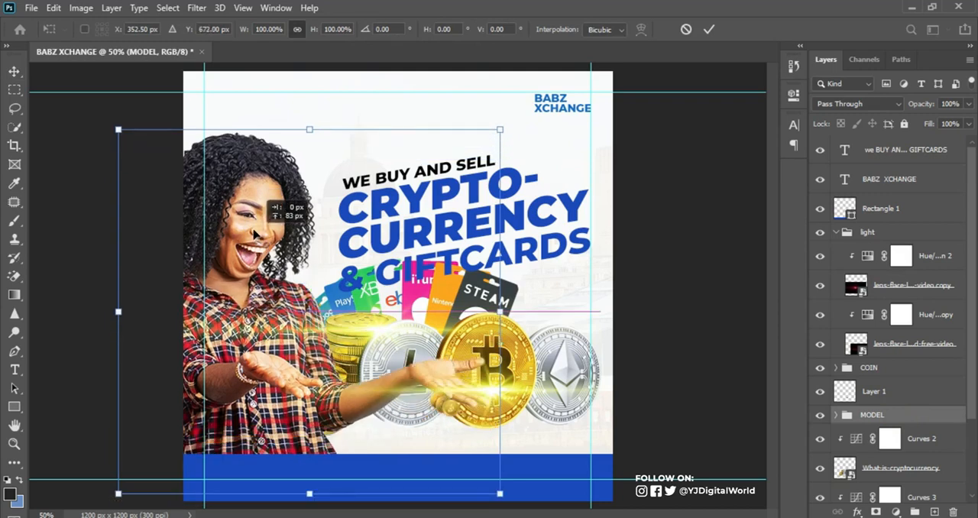
left_click_drag(253, 240, 255, 267)
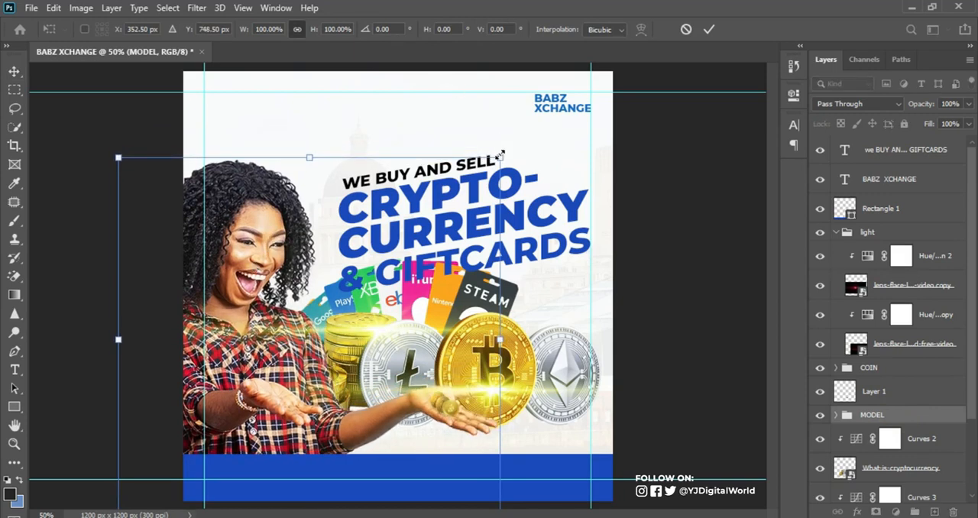
left_click_drag(501, 155, 510, 145)
left_click(709, 29)
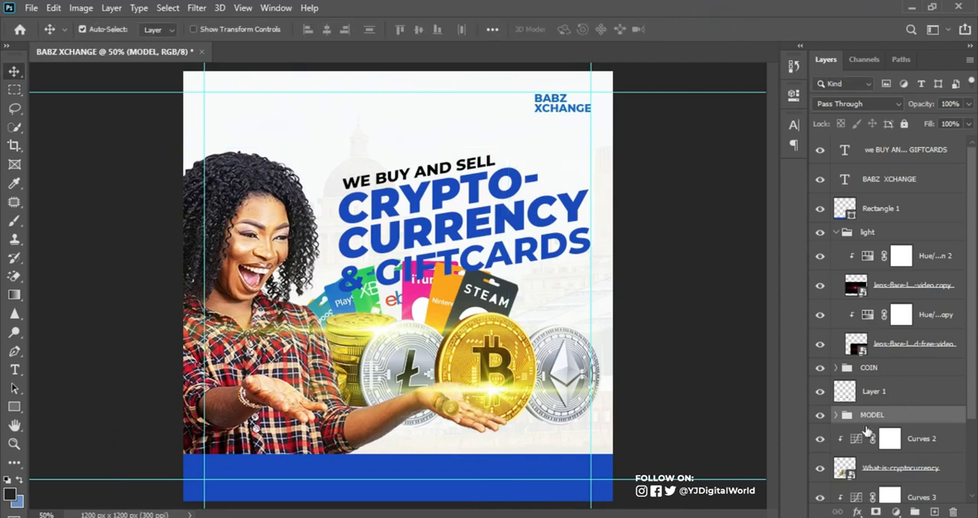
Shrink the coins and gift cards together with their Curves layers and move them down, clear of the headline
left_click_drag(971, 366, 976, 423)
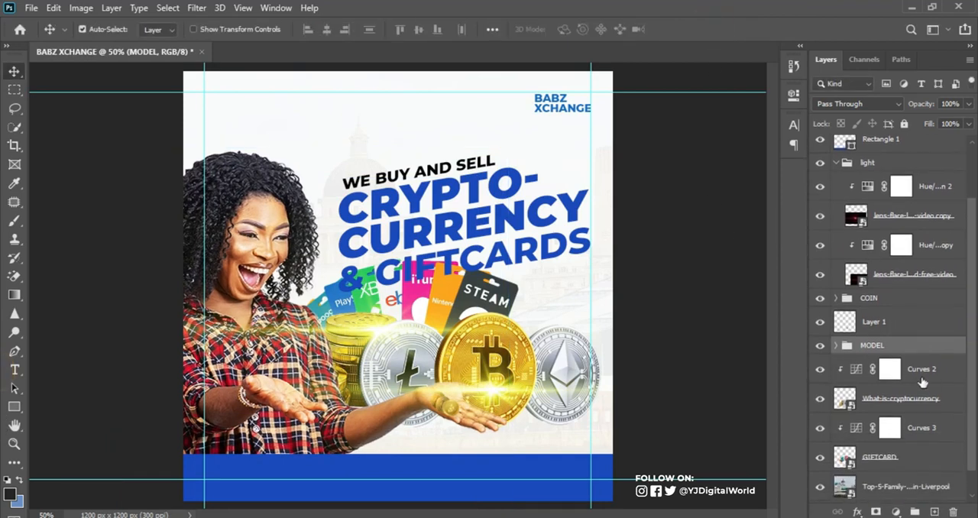
left_click(896, 401)
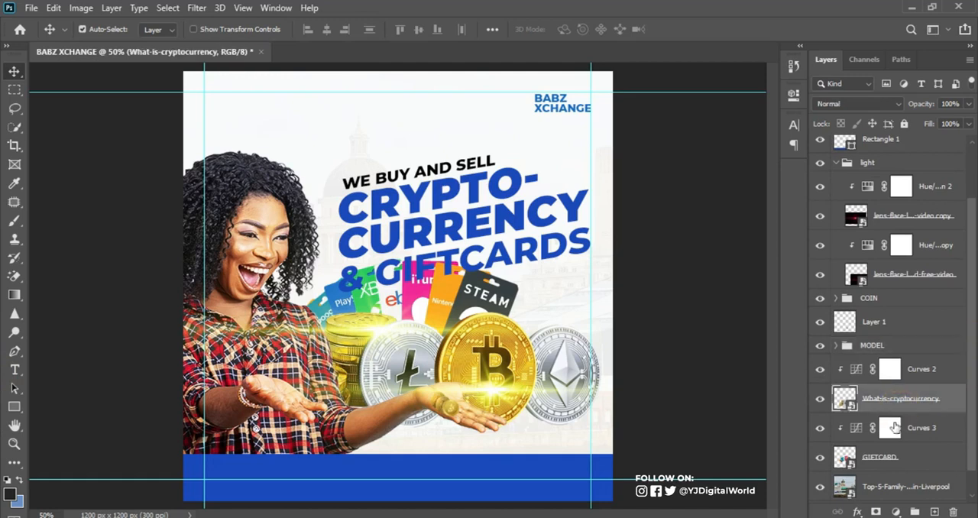
left_click(933, 369)
left_click(909, 457, "shift")
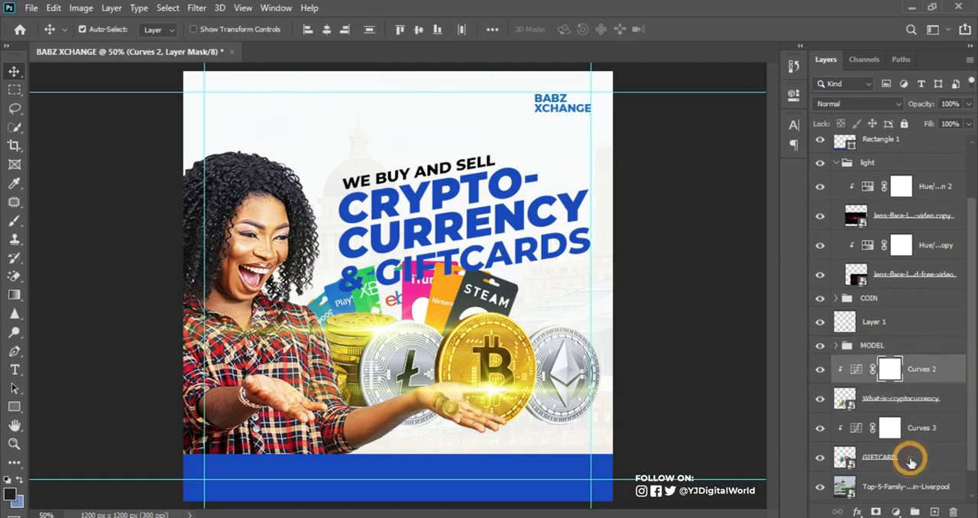
key("ctrl+t")
left_click_drag(507, 367, 516, 389)
left_click_drag(611, 268, 585, 286)
left_click_drag(536, 327, 549, 330)
key("Return")
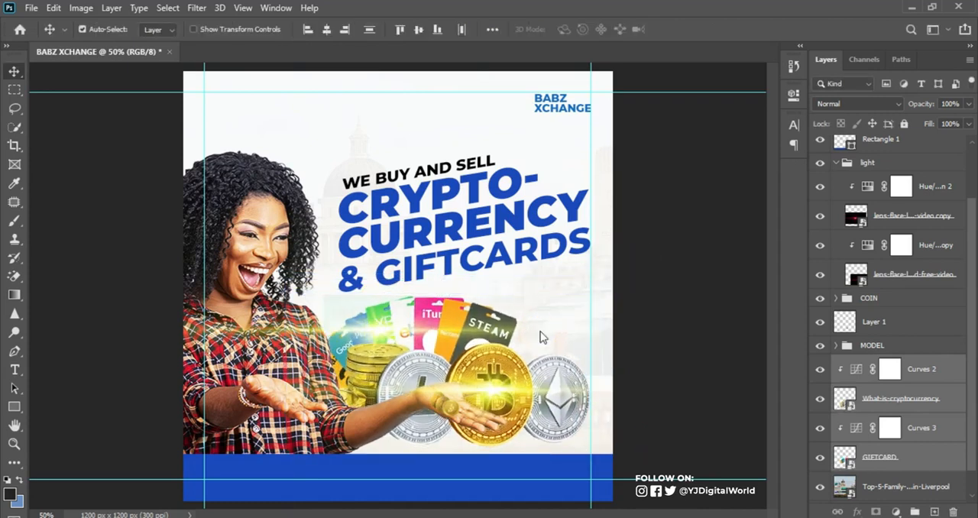
Move the original lens flare on the Bitcoin coin up and left to about X 862 px, Y 862.5 px
left_click(508, 403)
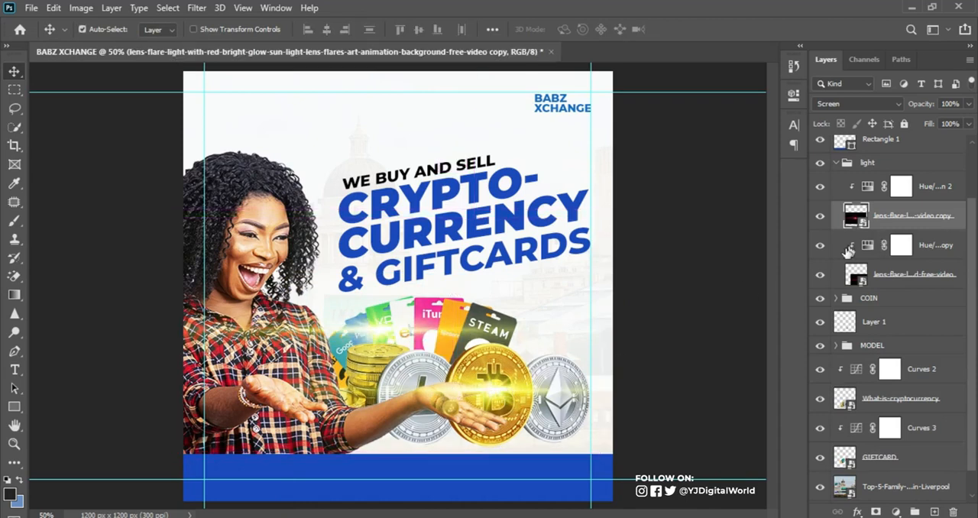
left_click(902, 280)
key("ctrl+t")
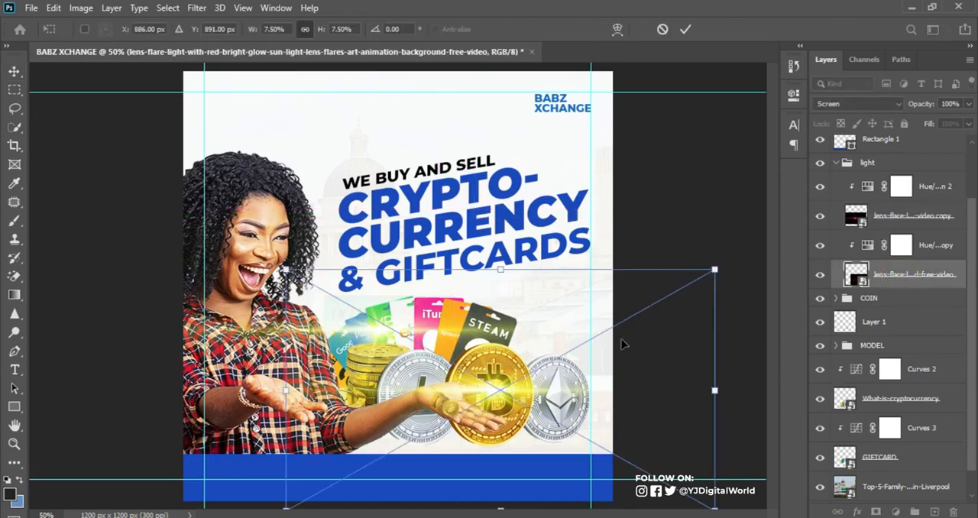
mouse_move(550, 389)
left_mouse_down()
mouse_move(554, 406)
mouse_move(540, 375)
left_mouse_up()
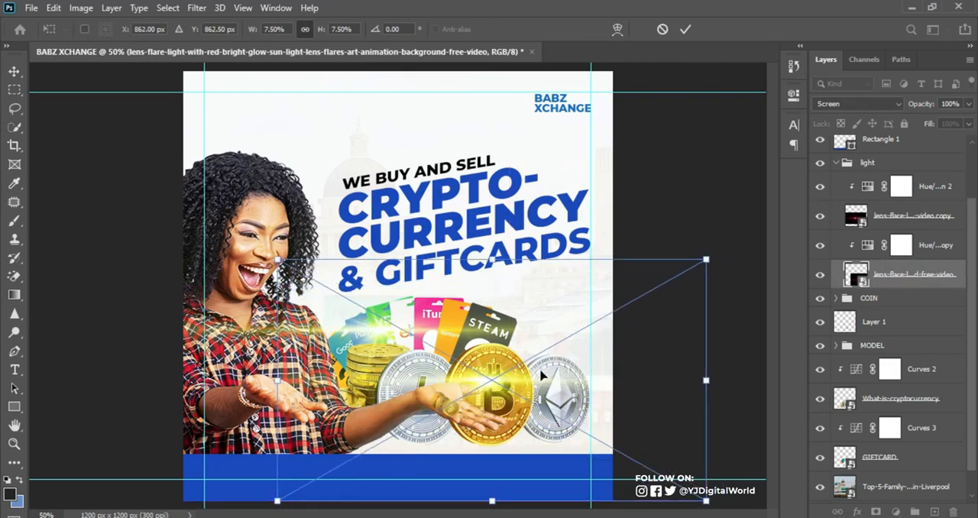
left_click(684, 28)
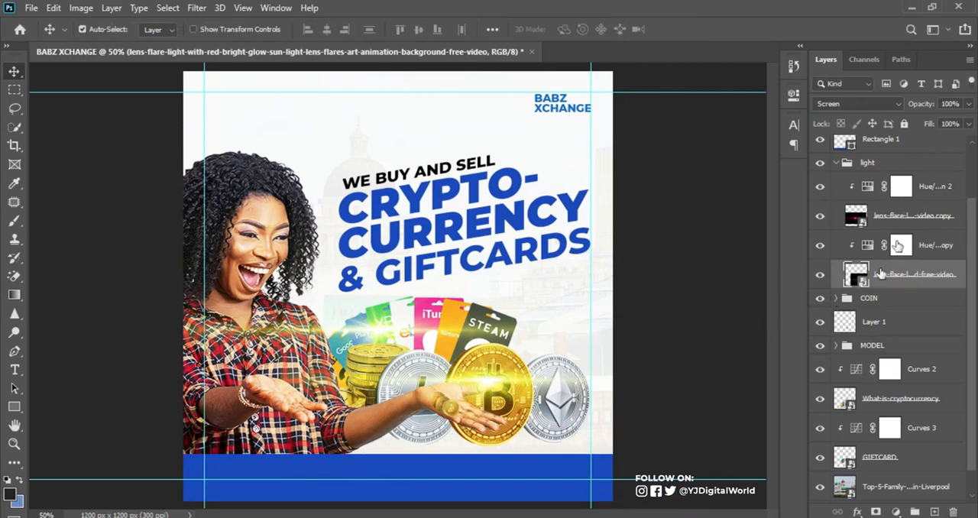
Move the lens flare copy down onto the gold coin stack, at about X 600 px, Y 797.5 px
left_click(922, 213)
key("ctrl+t")
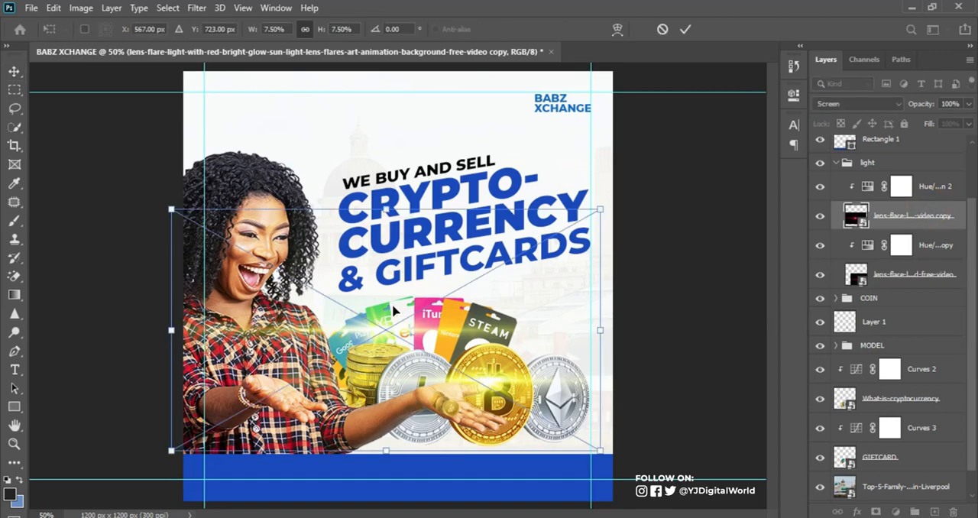
left_click_drag(383, 327, 400, 359)
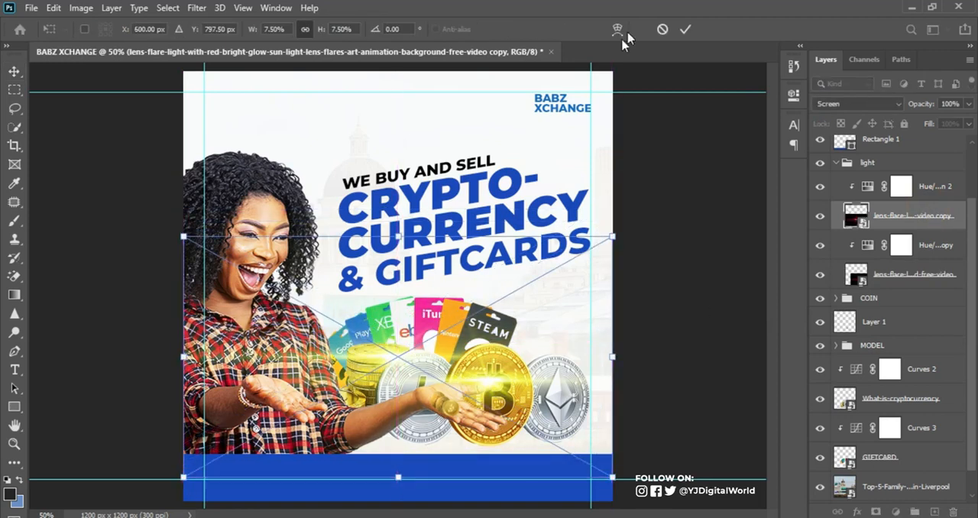
left_click(685, 29)
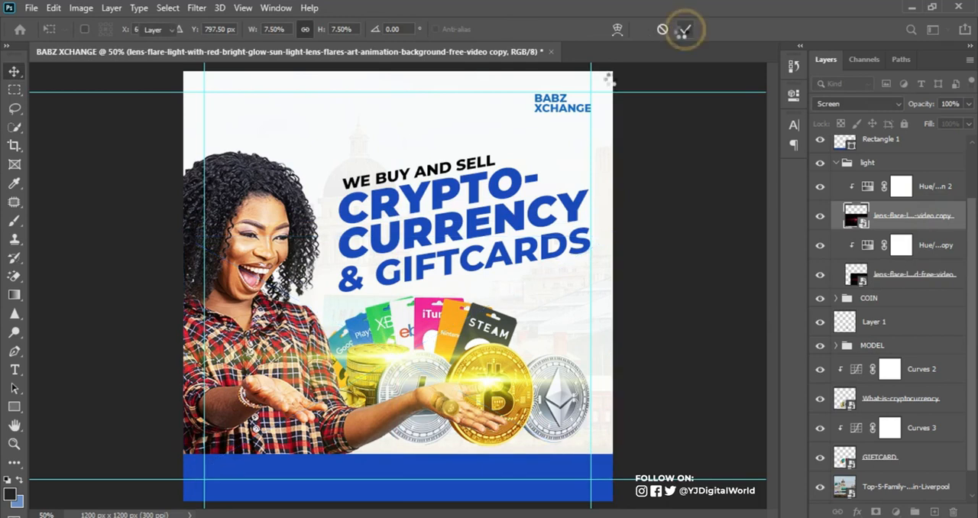
Nudge the slanted headline upward and scale it down slightly around its centre, leaving space above the gift cards
left_click(479, 222)
key("Up")
key("Up")
key("Up")
key("Up")
key("Up")
key("Up")
key("Up")
key("Up")
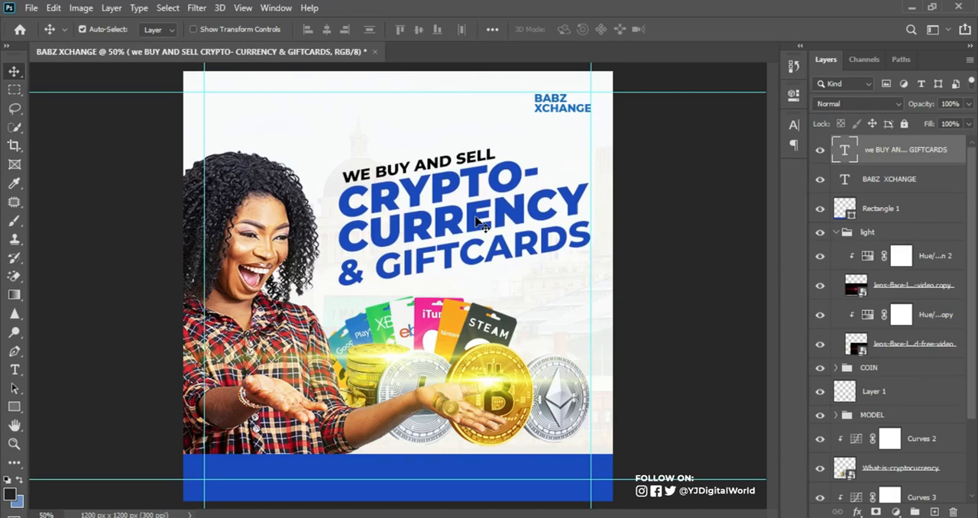
key("ctrl+t")
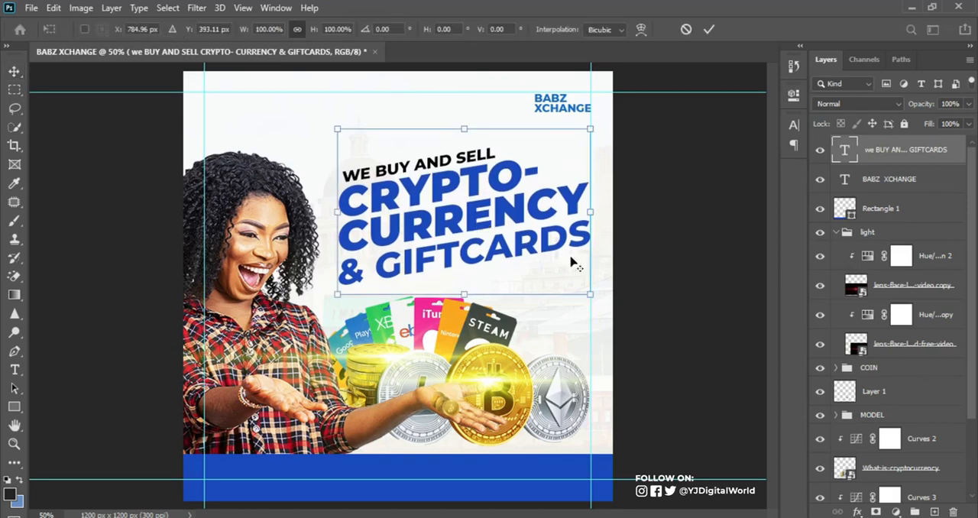
left_click_drag(585, 287, 576, 290)
key("Return")
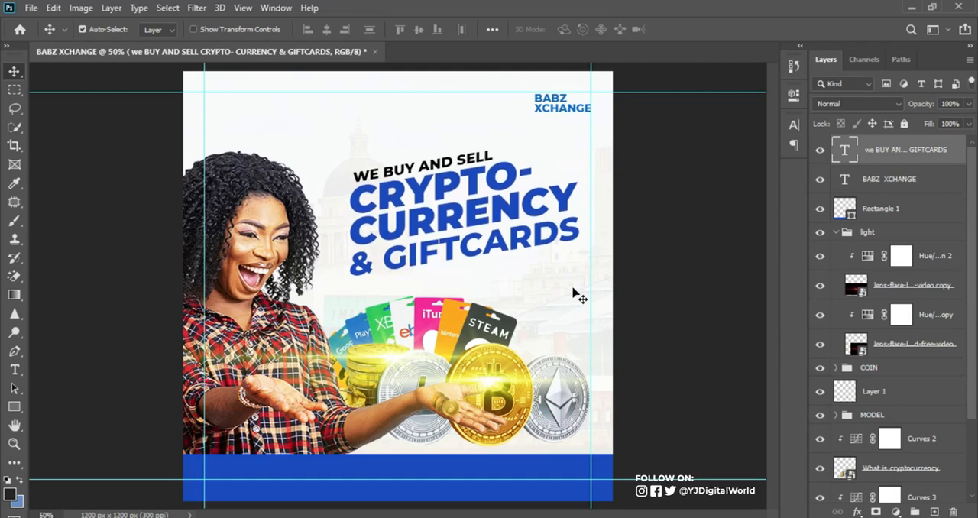
Add a new layer above the headline text and set the Brush tool's foreground colour to yellow #f6df42
left_click(834, 233)
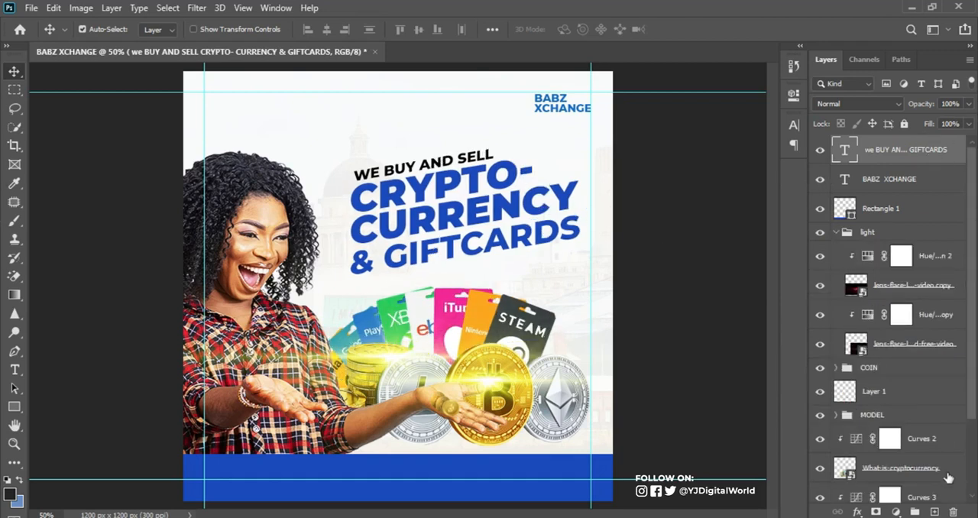
left_click(934, 511)
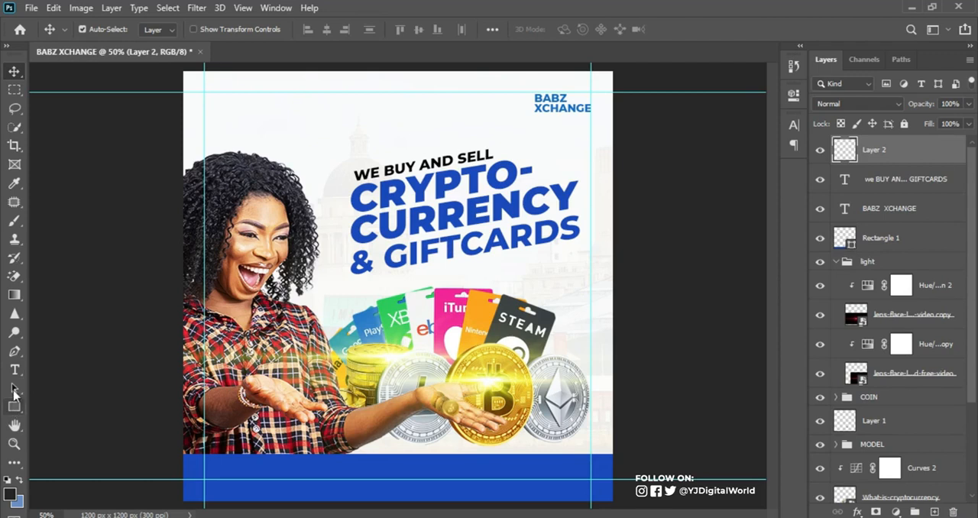
left_click(14, 220)
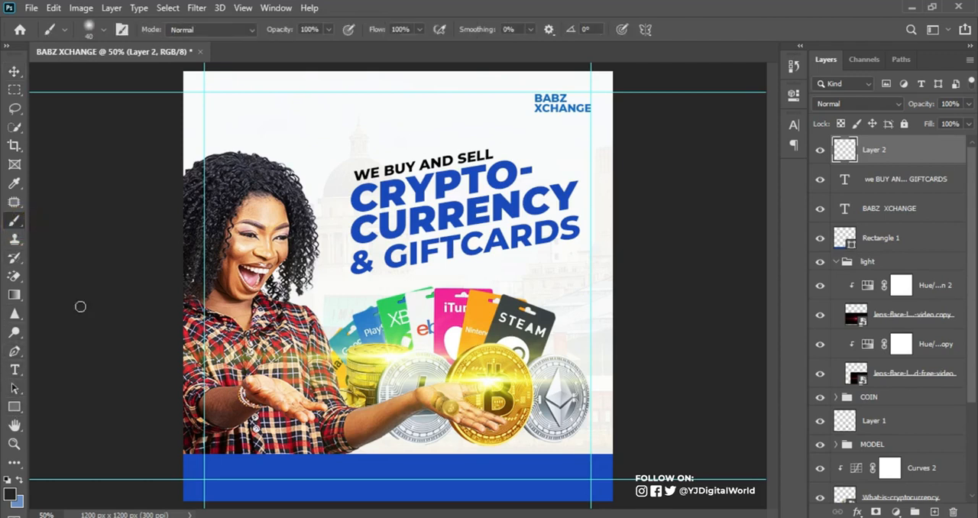
left_click(10, 493)
mouse_move(616, 290)
left_mouse_down()
mouse_move(658, 260)
mouse_move(738, 256)
mouse_move(723, 260)
left_mouse_up()
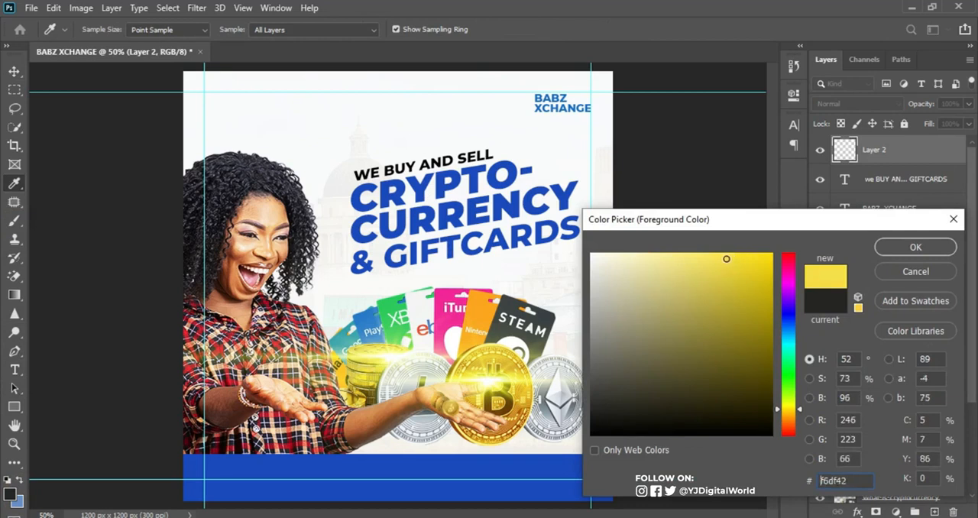
left_click(915, 247)
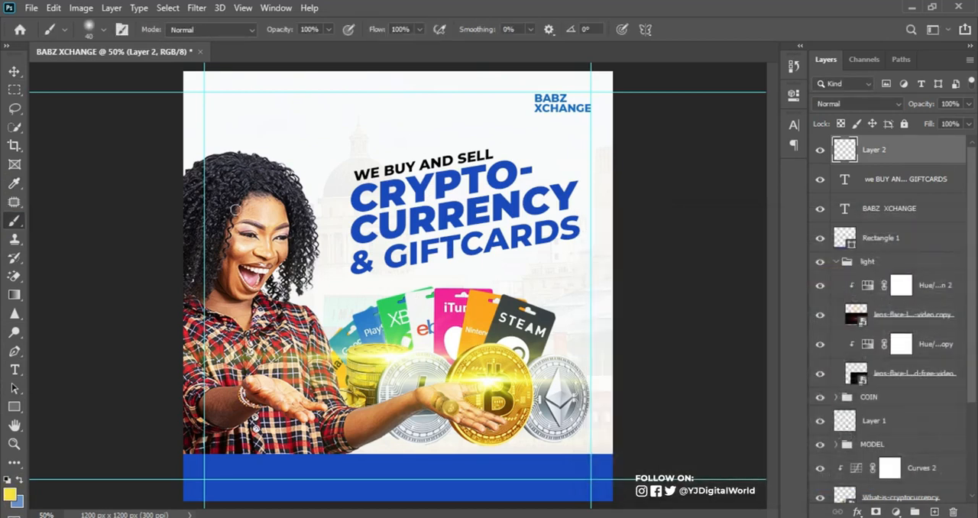
Paint a yellow glow with a 300 px soft brush behind the woman's hair at the canvas edge and set its layer to Screen
key("bracketright")
key("bracketright")
key("bracketright")
key("bracketright")
key("bracketright")
key("bracketright")
key("bracketright")
key("bracketright")
key("bracketright")
key("bracketright")
key("bracketright")
key("bracketright")
left_click_drag(192, 175, 198, 159)
left_click(894, 103)
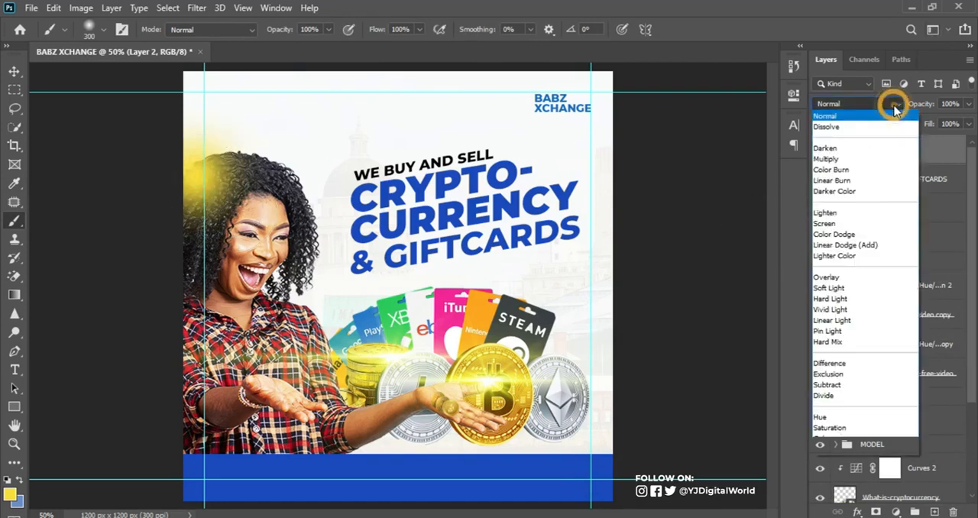
left_click(865, 224)
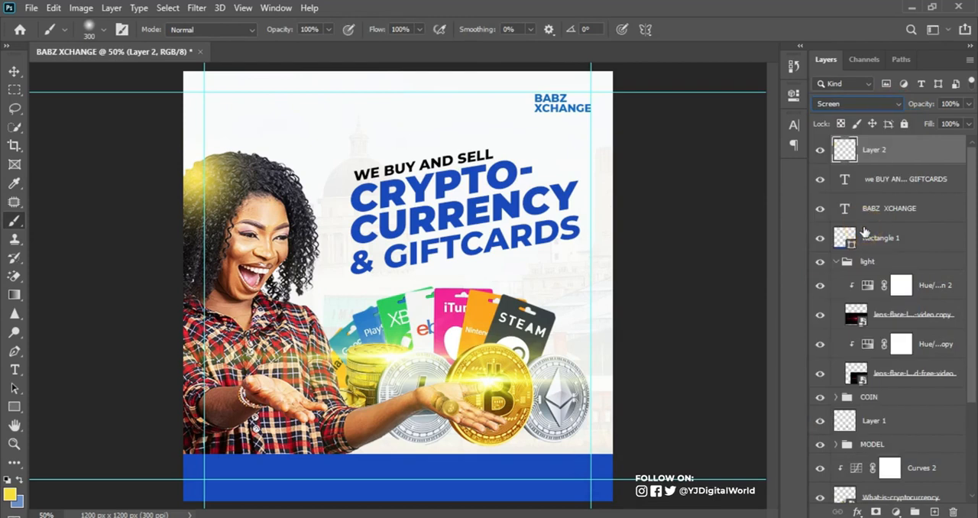
Scale the yellow glow to 216% and shift it slightly upward so it spreads softly over the woman's hair
key("ctrl+t")
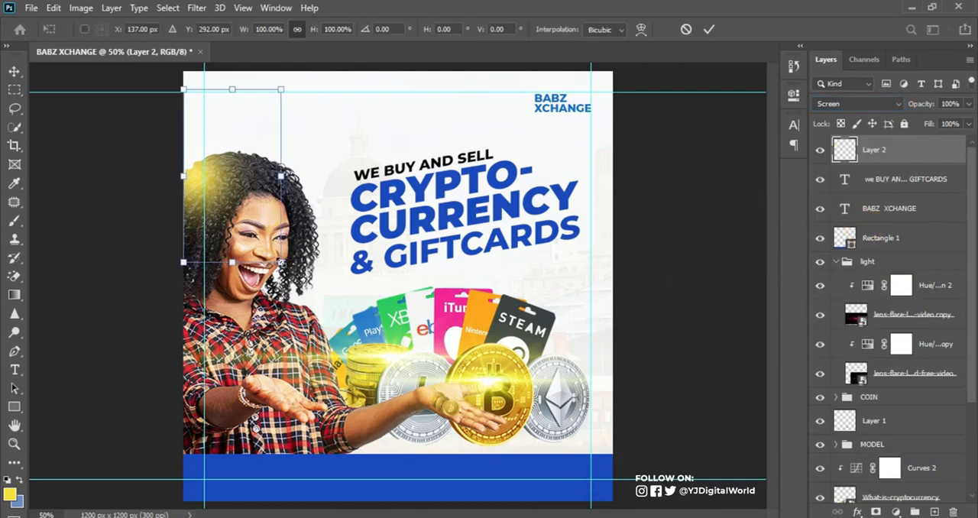
left_click_drag(280, 262, 338, 356)
left_click_drag(324, 271, 328, 253)
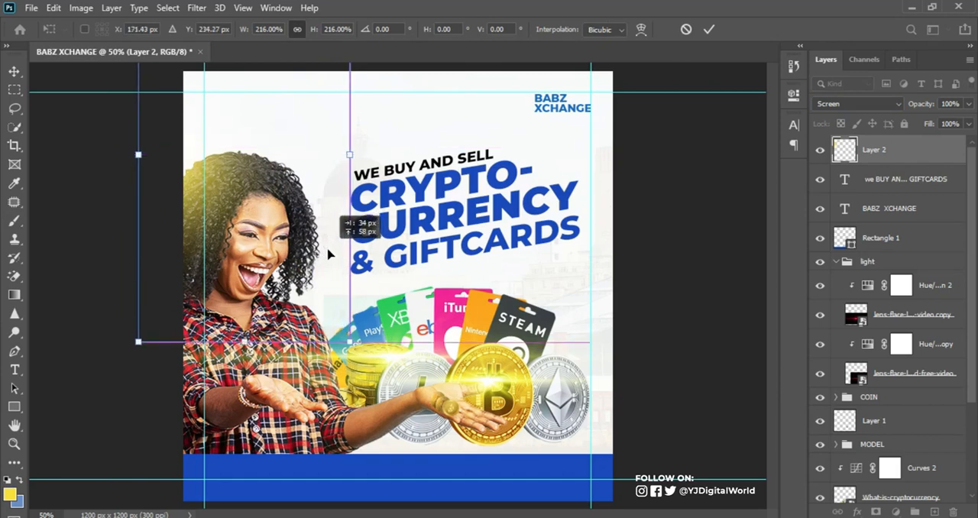
key("Return")
key("b")
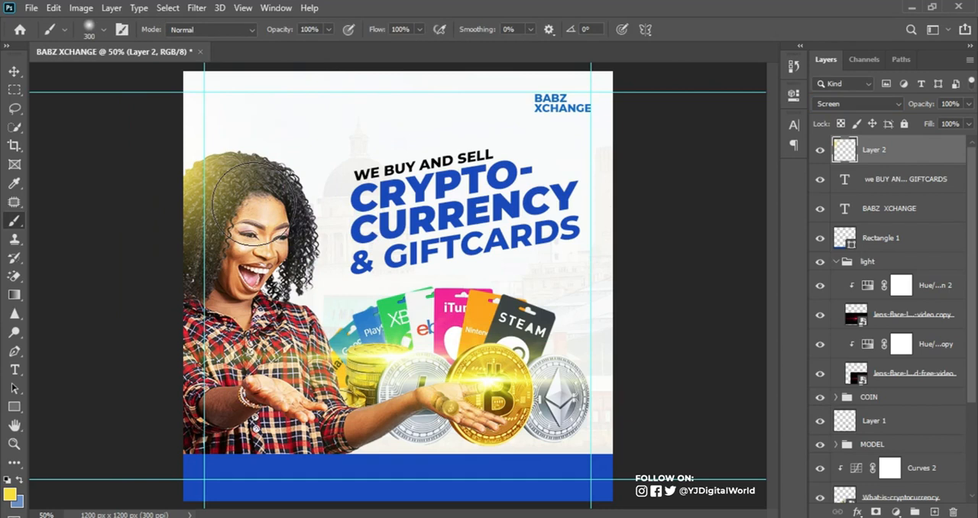
key("ctrl+t")
left_click_drag(244, 185, 243, 180)
key("Return")
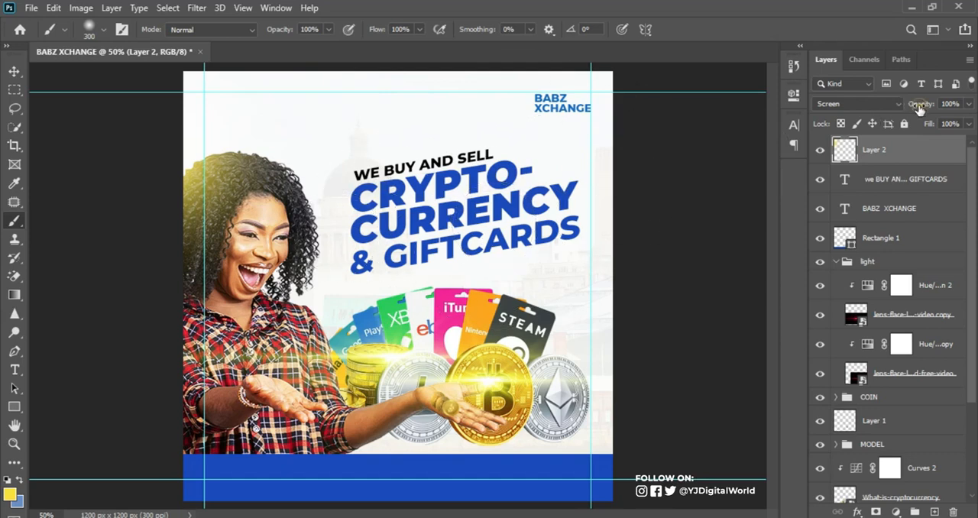
Lower the opacity of the yellow glow layer over the woman's hair to 66%
left_click_drag(920, 104, 915, 108)
left_click_drag(920, 107, 922, 111)
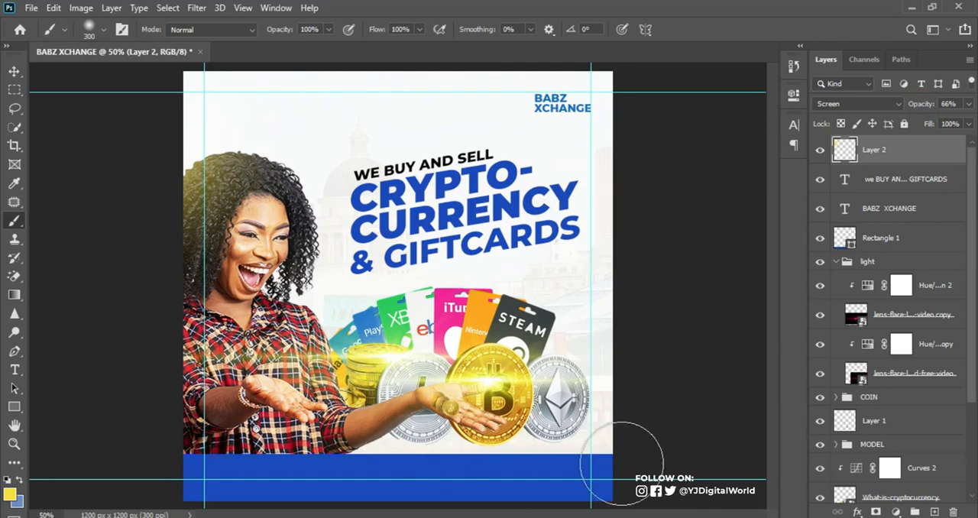
key("alt+Tab")
left_click_drag(655, 225, 730, 228)
key("ctrl+c")
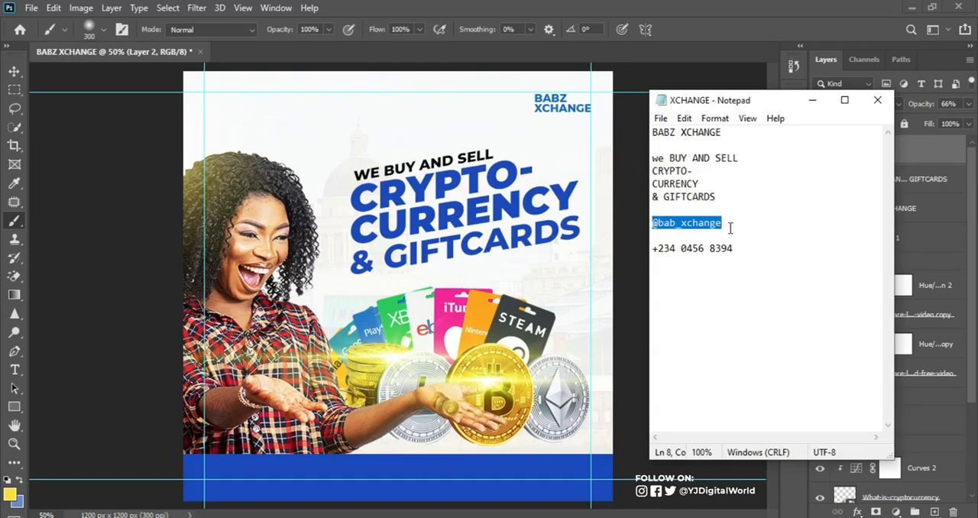
left_click(594, 17)
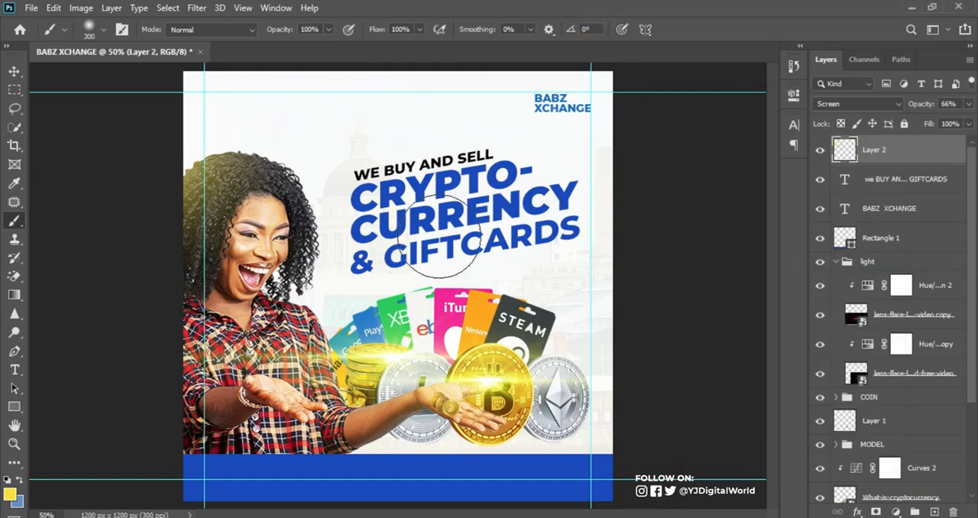
key("t")
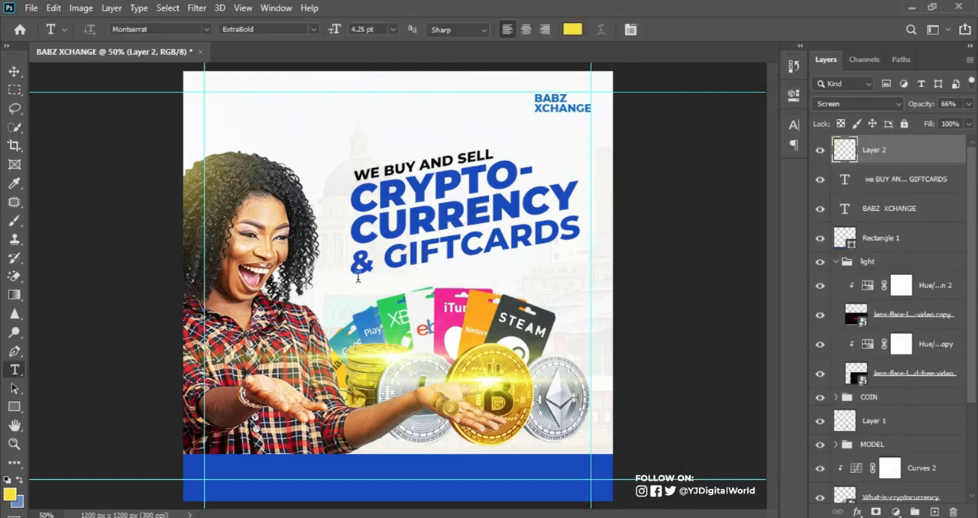
left_click(334, 296)
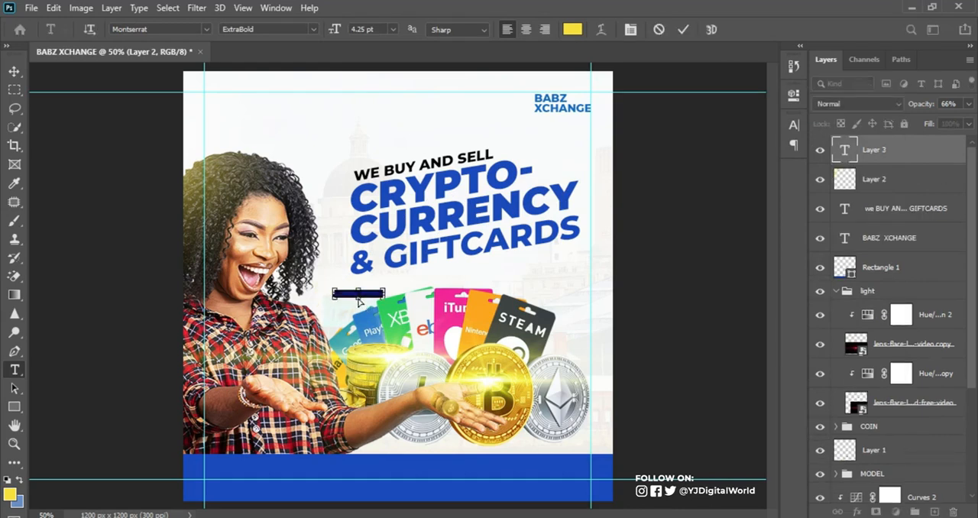
key("ctrl+v")
left_click(683, 30)
key("v")
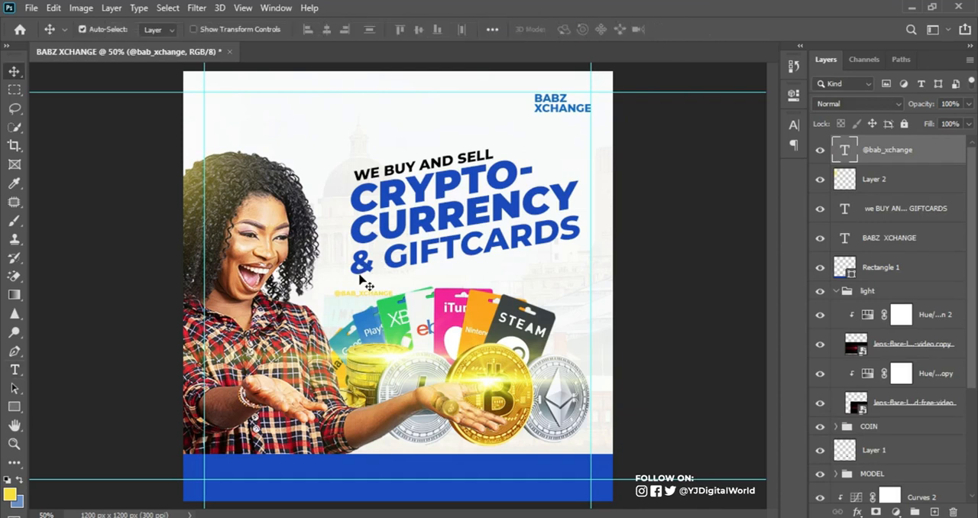
left_click_drag(364, 279, 322, 487)
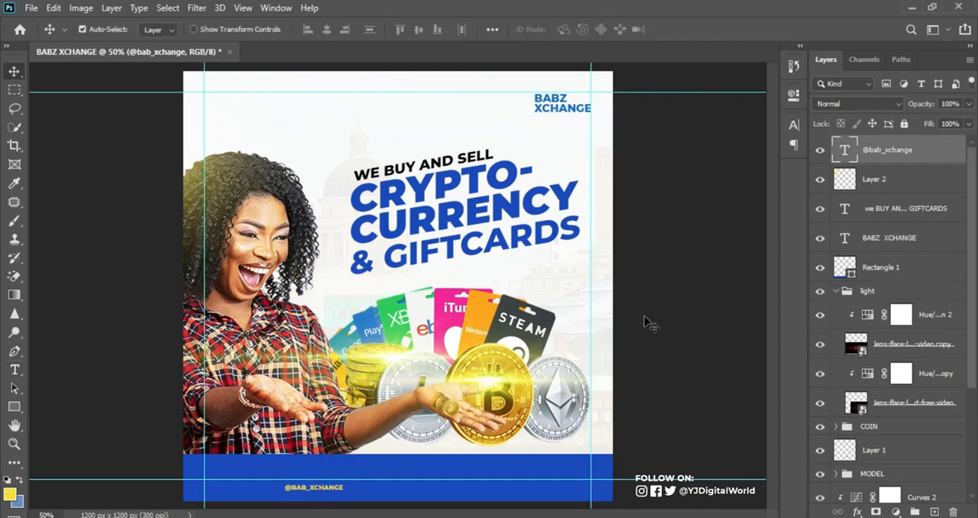
Set the handle text's colour to white #ffffff and its Montserrat weight to Medium
left_click(794, 125)
left_click(756, 205)
left_click(614, 279)
left_click_drag(597, 257, 591, 253)
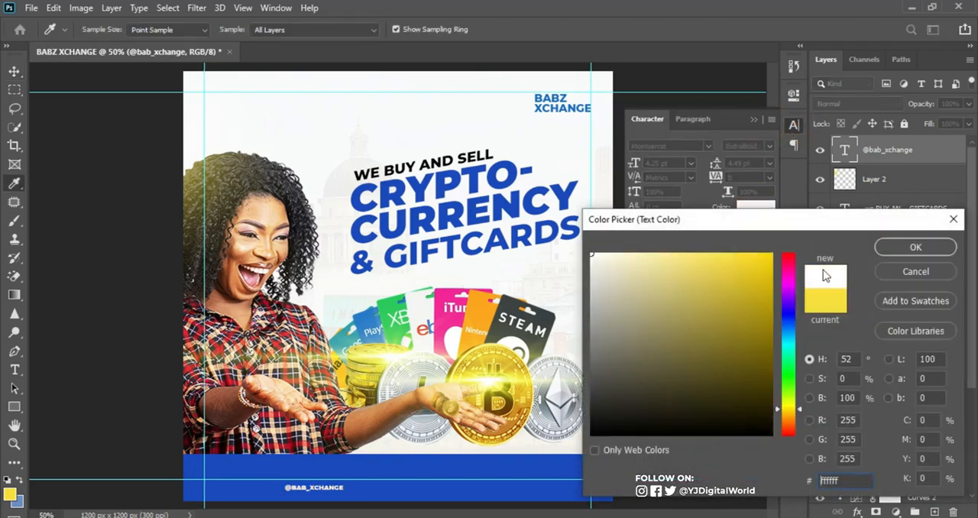
left_click(915, 247)
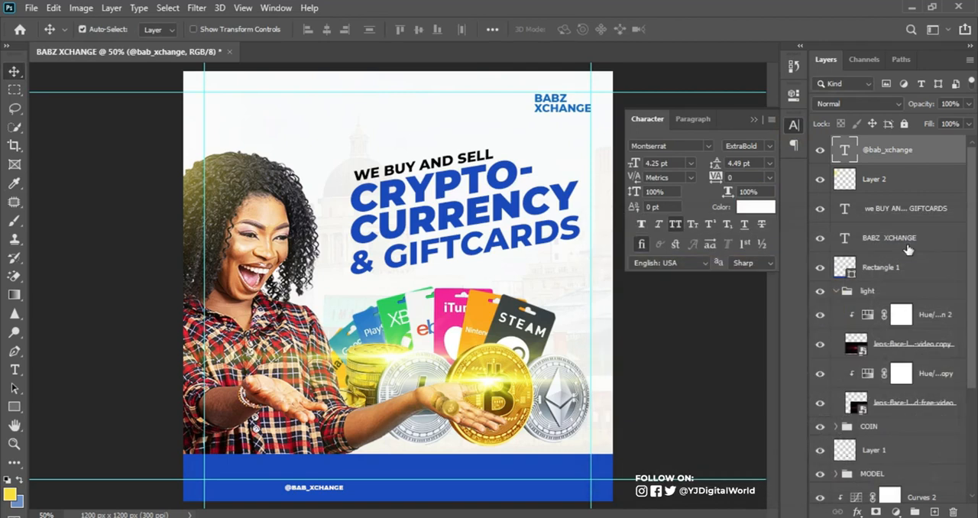
left_click(769, 147)
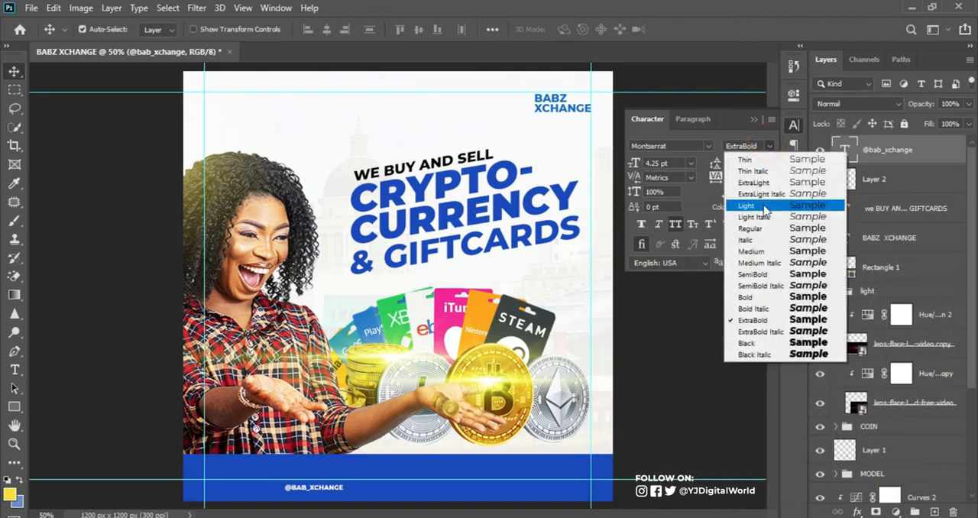
left_click(762, 250)
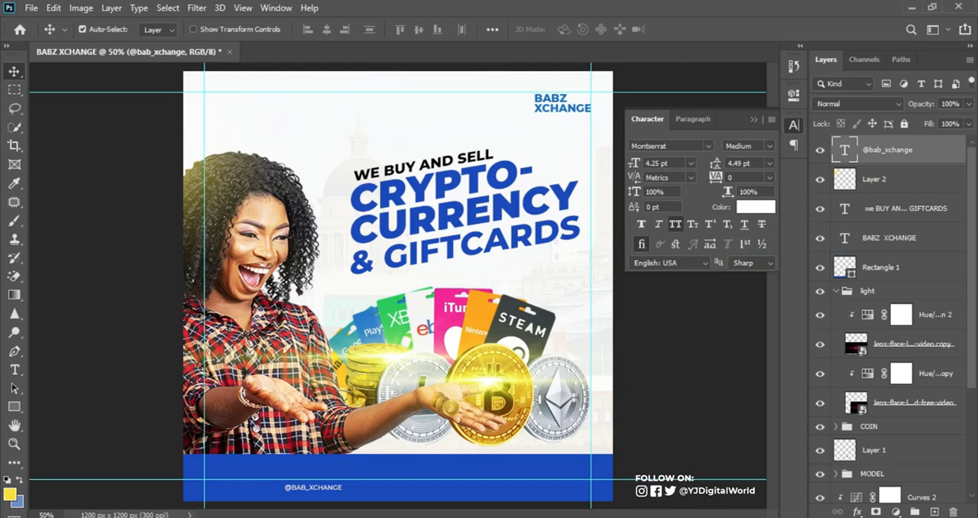
Duplicate the handle text along the blue strip and replace the copy's content with the phone number from the Notepad file
key("alt+Tab")
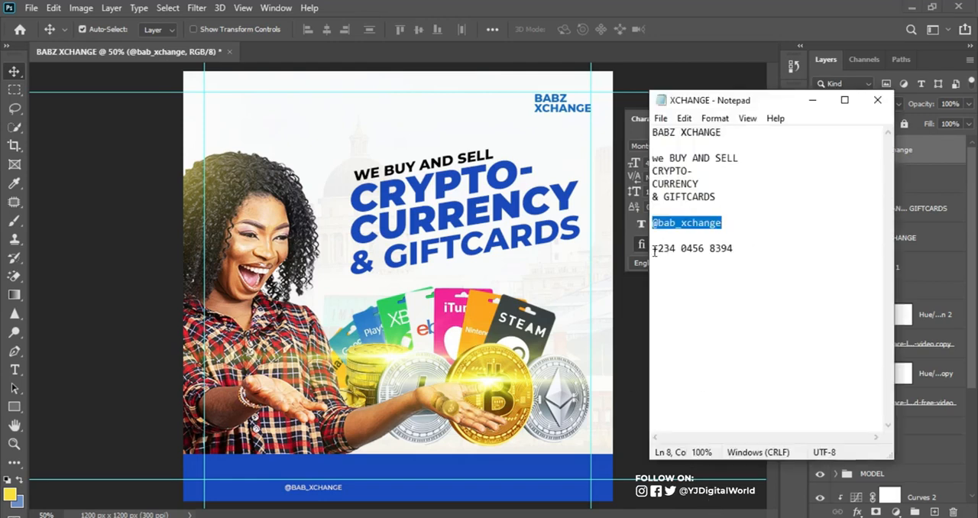
left_click_drag(653, 251, 763, 242)
key("ctrl+c")
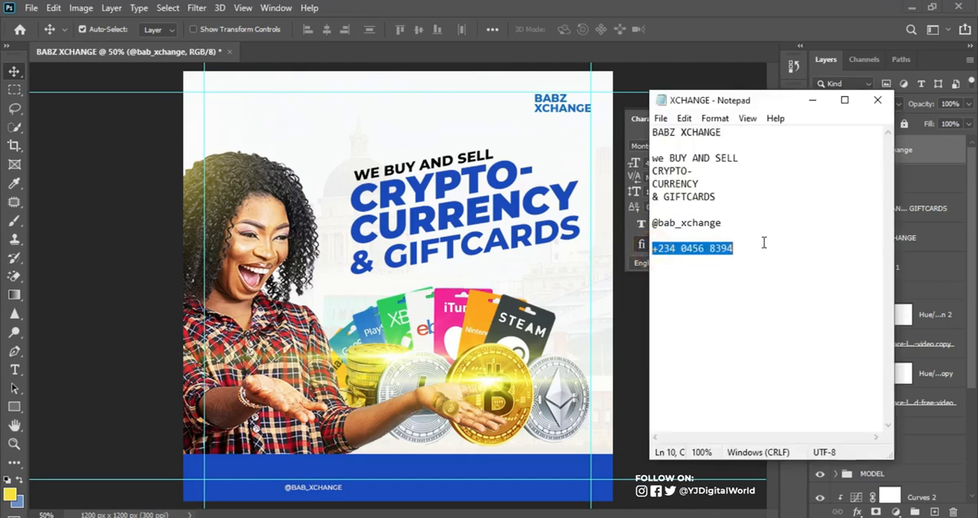
left_click(715, 7)
left_click_drag(328, 493, 412, 481)
key("t")
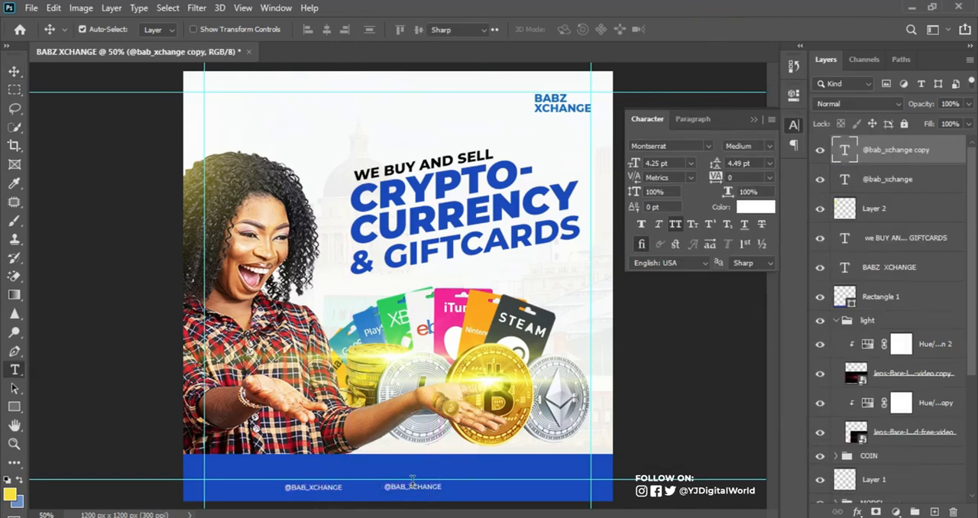
left_click(420, 487)
key("ctrl+a")
key("ctrl+v")
left_click(682, 29)
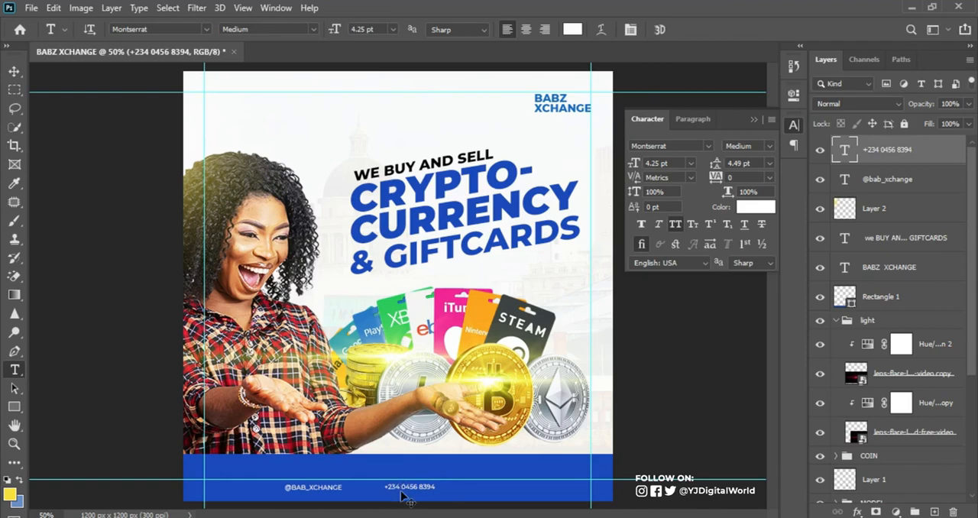
Replace the phone number's country code with a local prefix and remove the space between its digits
key("ctrl+1")
left_click(771, 300)
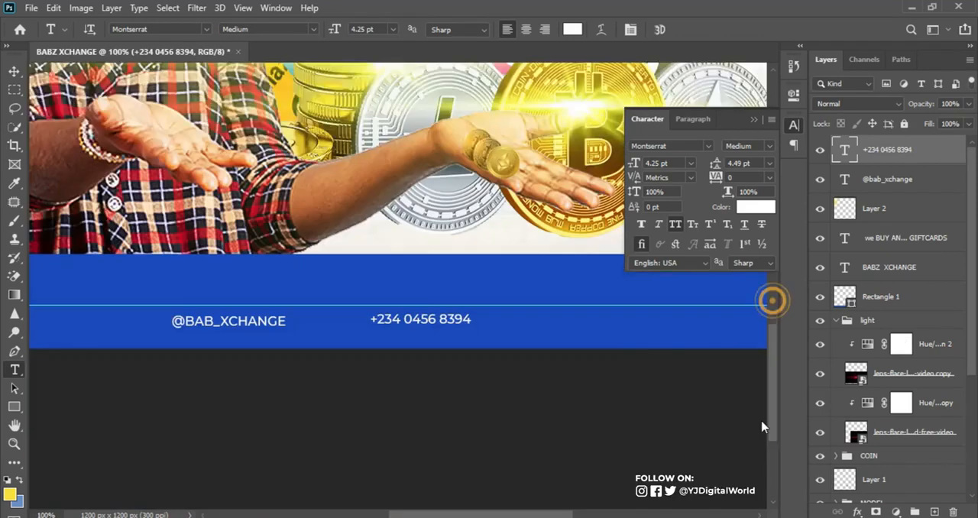
left_click_drag(406, 233, 337, 241)
type("081")
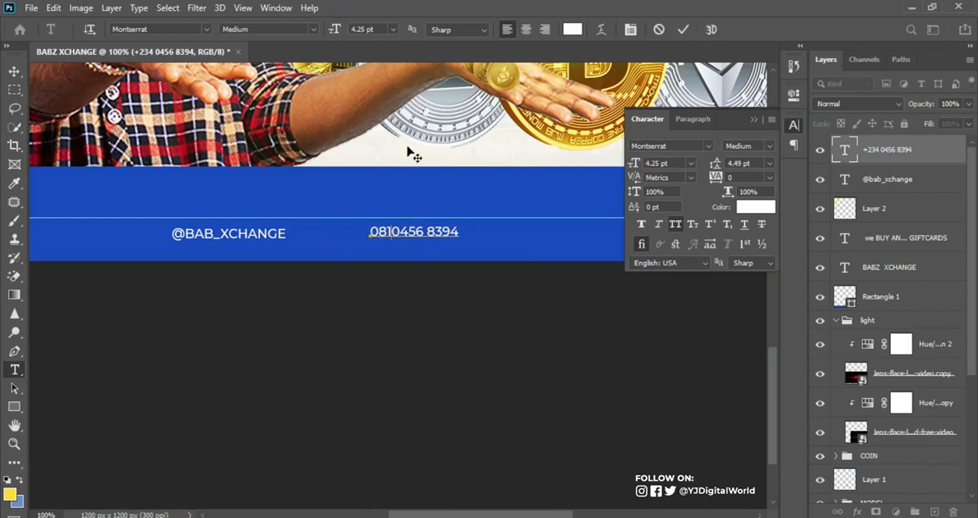
left_click(428, 232)
key("BackSpace")
key("ctrl+Return")
key("ctrl+minus")
key("ctrl+minus")
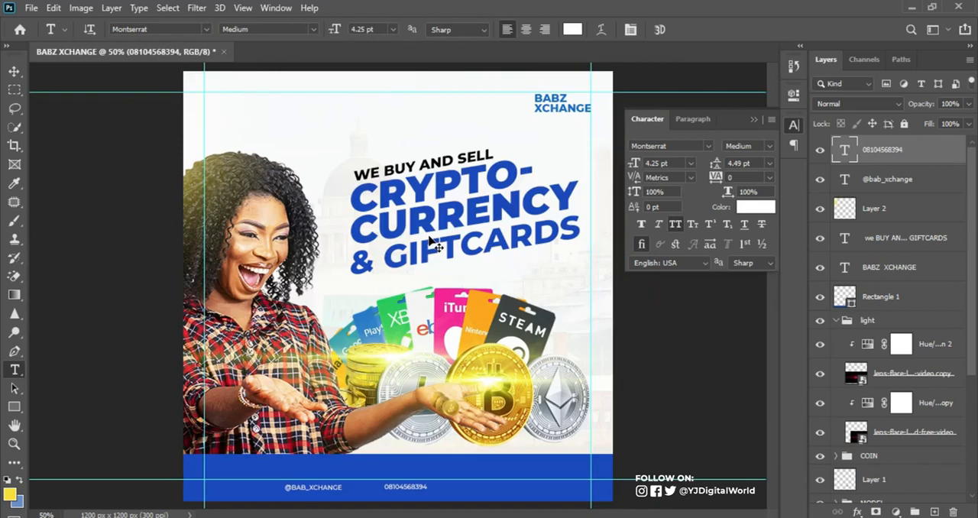
Set the phone number's weight to ExtraBold and scale it up to 312.60% within the blue strip
key("ctrl+t")
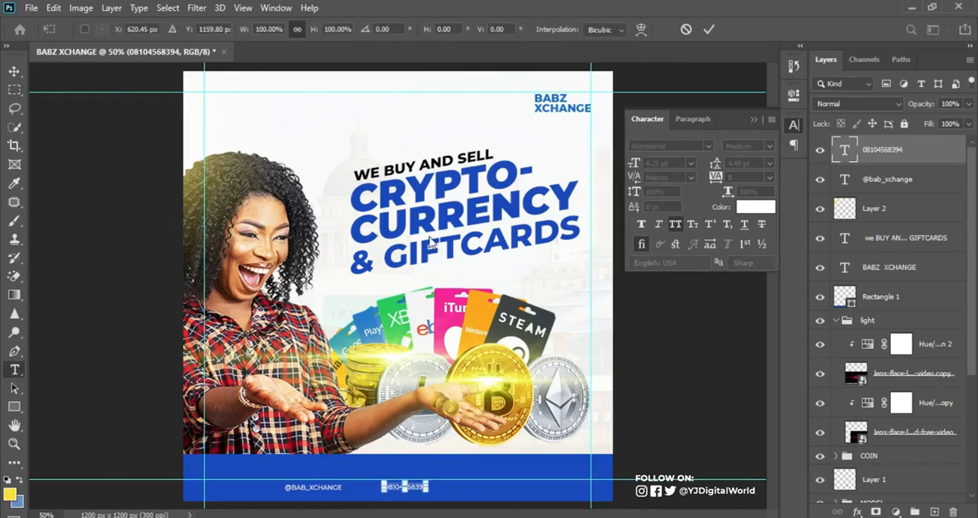
key("Return")
left_click(770, 147)
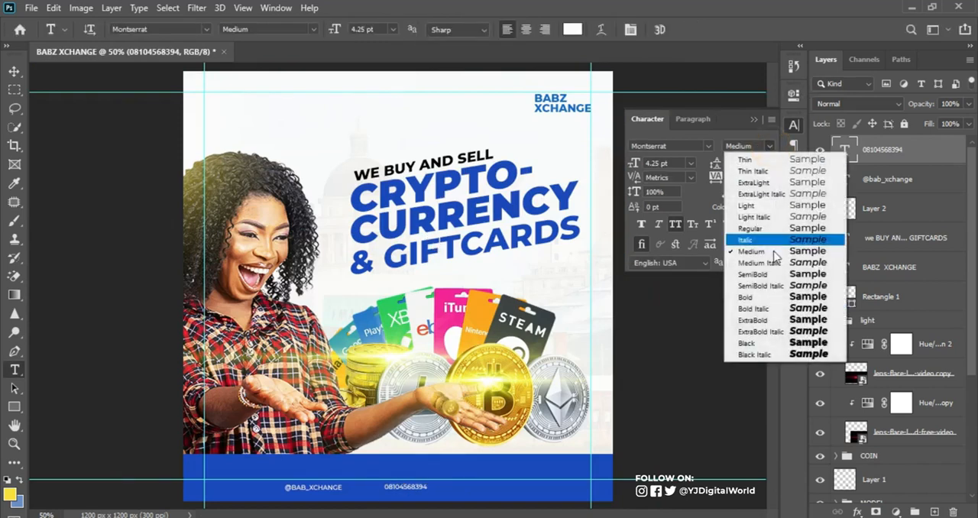
left_click(760, 322)
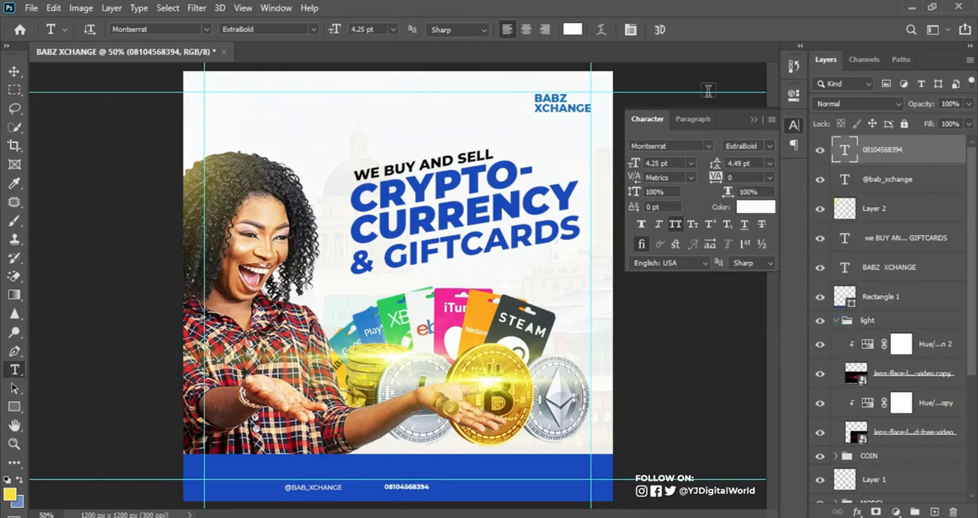
key("ctrl+t")
left_click_drag(427, 482, 517, 444)
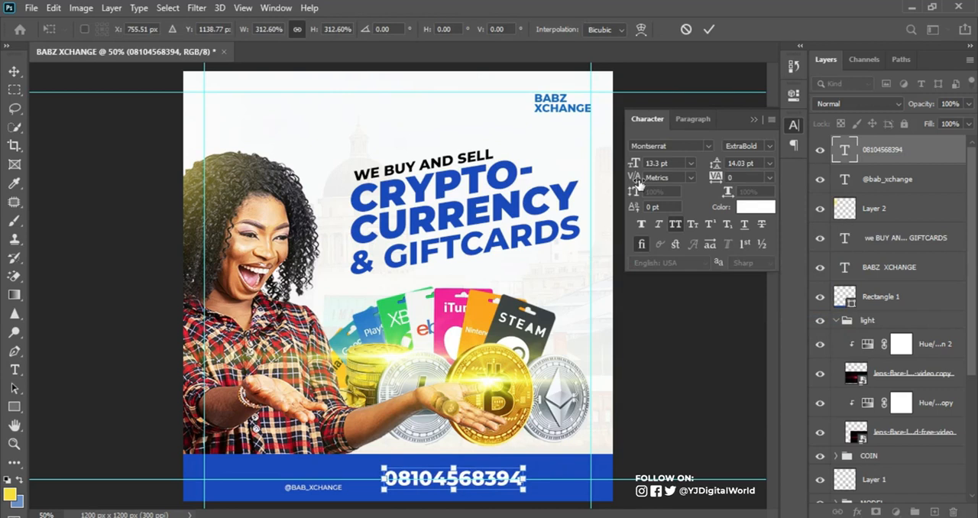
left_click(709, 28)
left_click(17, 74)
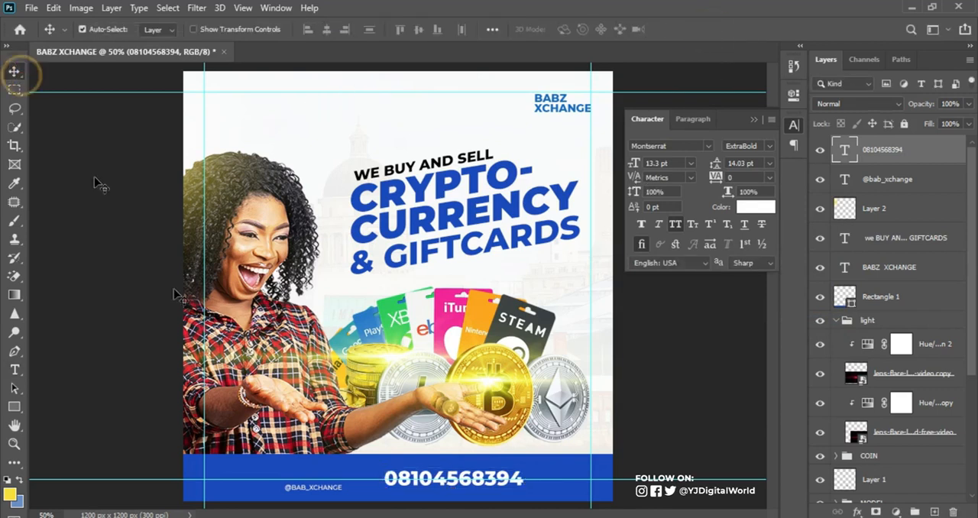
left_click(321, 486)
left_click_drag(325, 486, 333, 479)
key("ctrl+;")
key("ctrl+;")
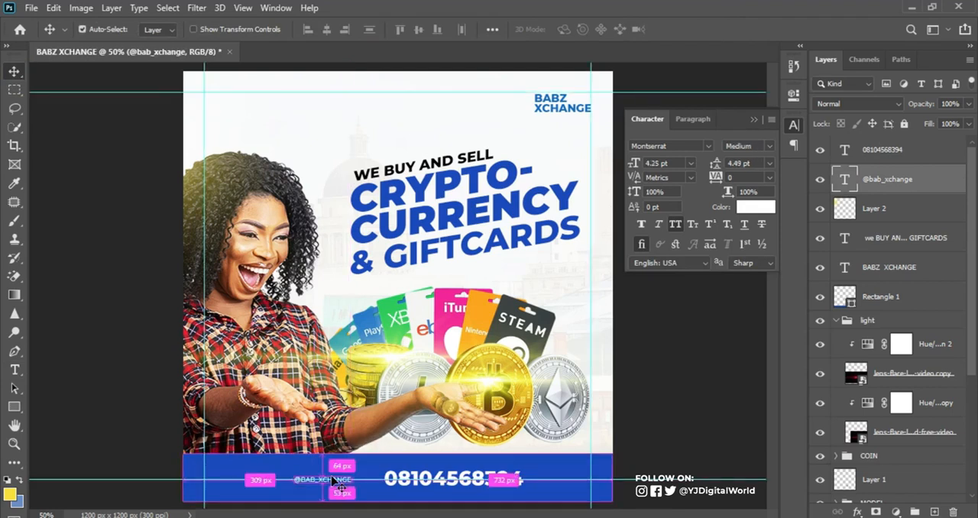
Scale the phone number down around its centre to 11.61 pt and collapse the character settings
left_click(475, 477)
key("ctrl+t")
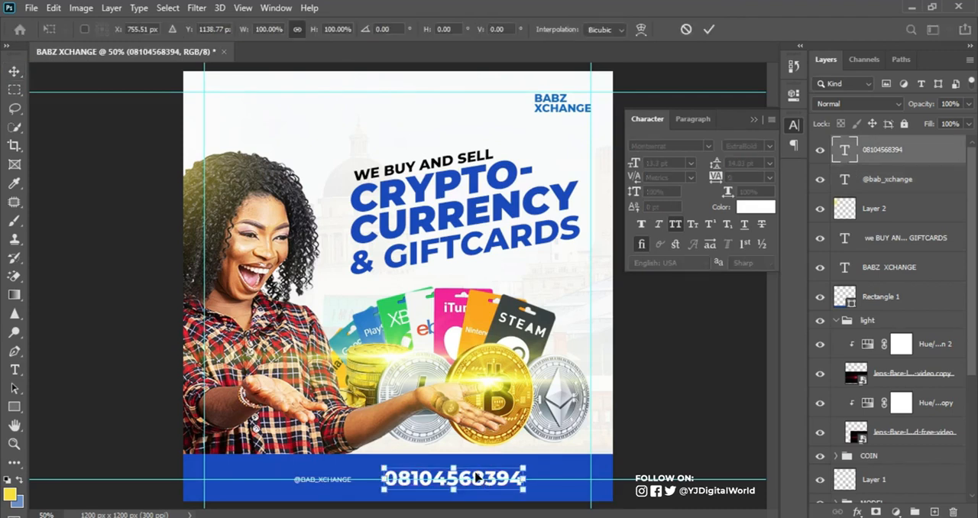
left_click_drag(524, 465, 515, 469)
key("Return")
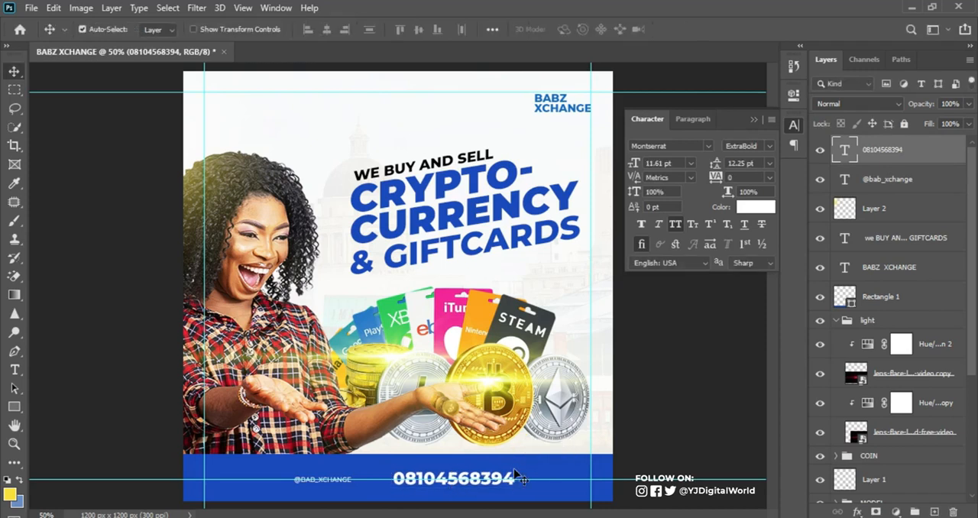
left_click(754, 122)
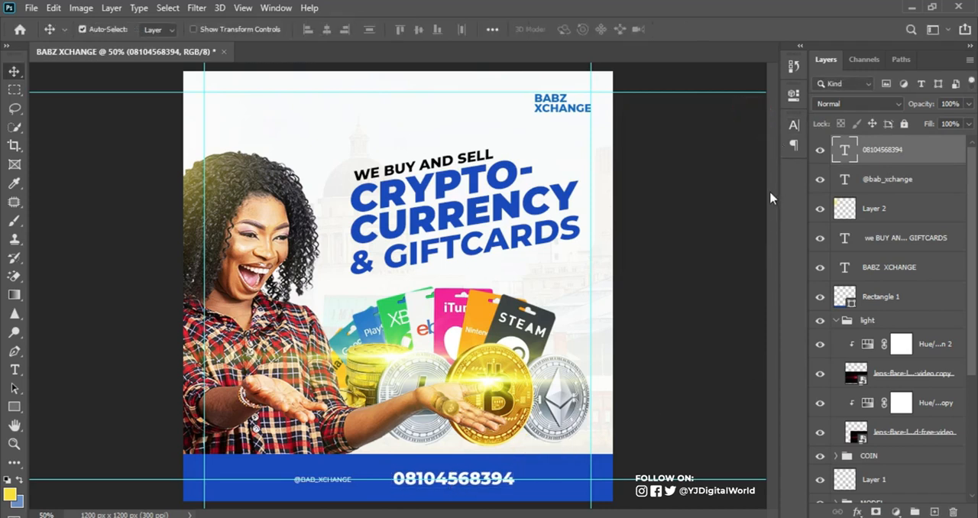
key("ctrl+minus")
key("ctrl+plus")
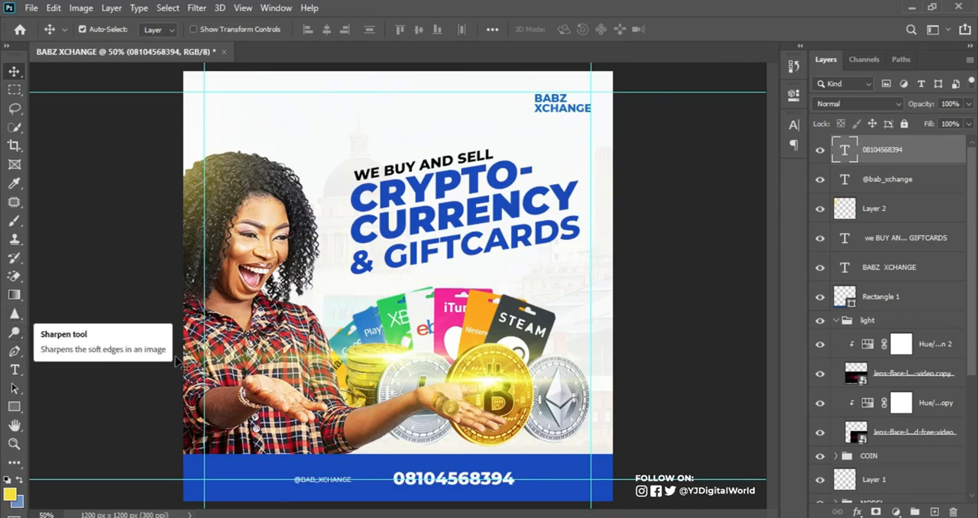
Draw a vertical line about 70 px tall with the Pen tool between the handle and the phone number
left_click(14, 351)
left_click(381, 465)
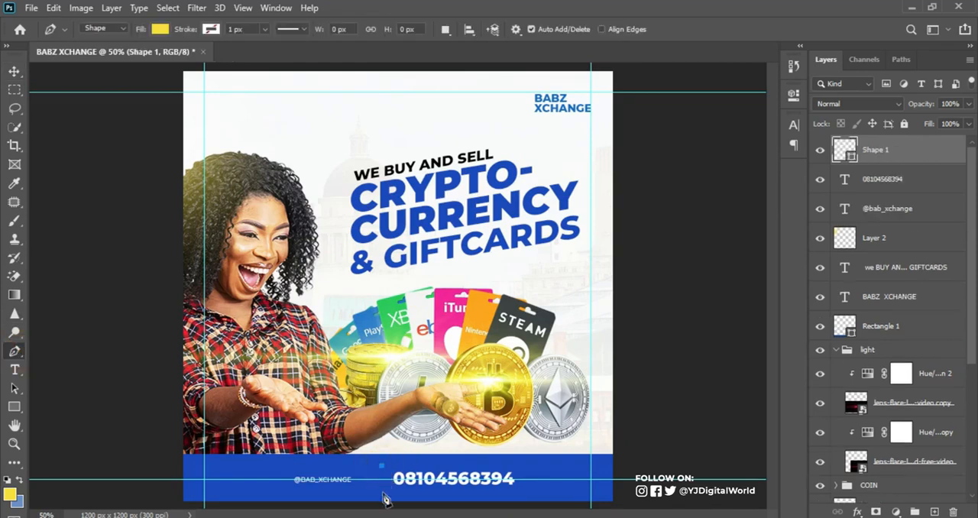
left_click(382, 490)
Remove the divider line's fill and give it a white 7 px stroke
left_click(183, 32)
left_click(161, 30)
left_click(76, 57)
left_click(211, 30)
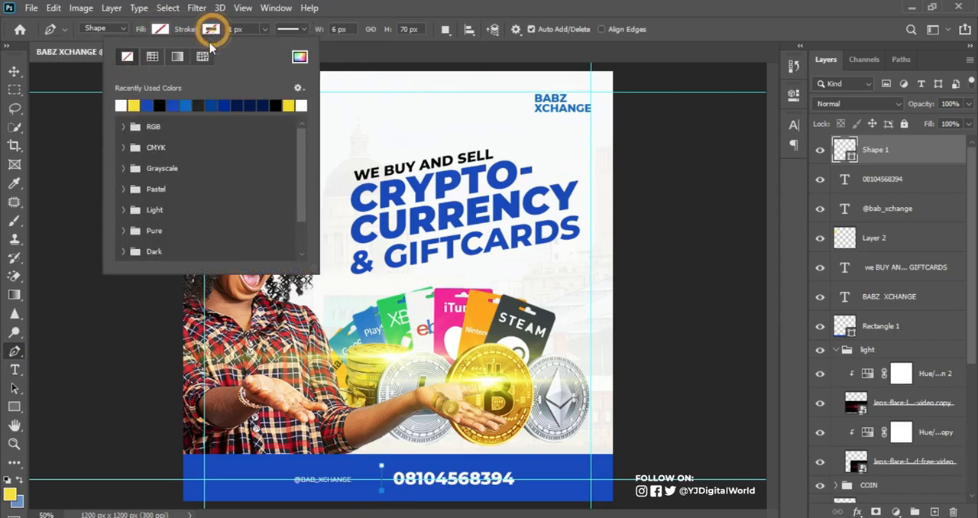
left_click(119, 105)
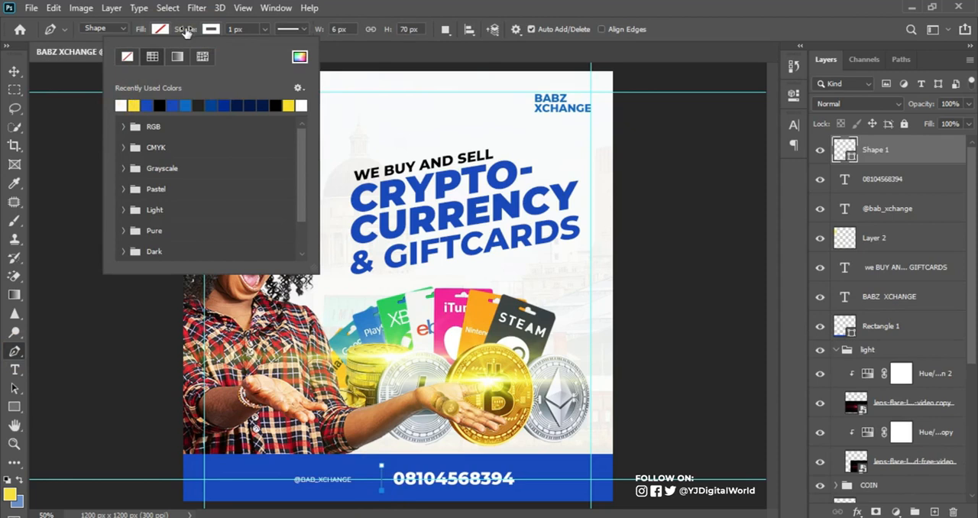
left_click_drag(185, 31, 191, 32)
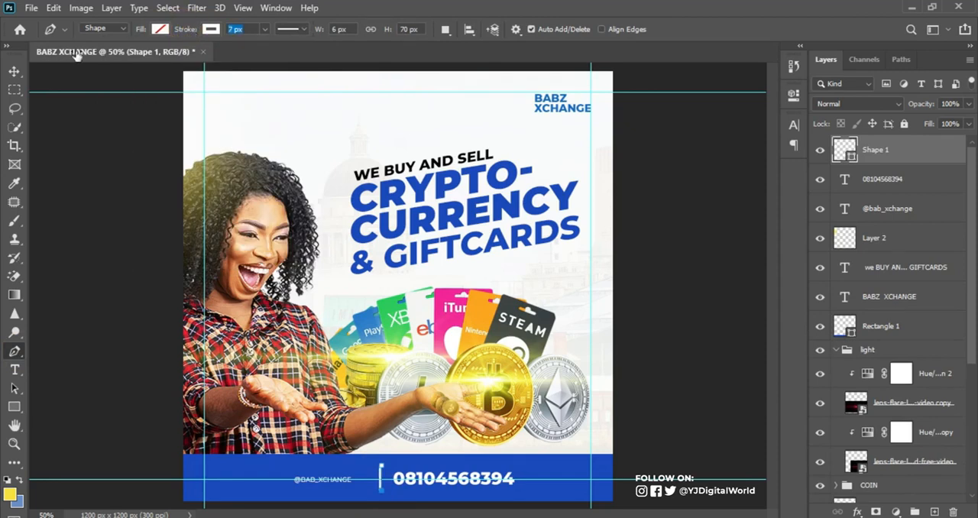
left_click(14, 71)
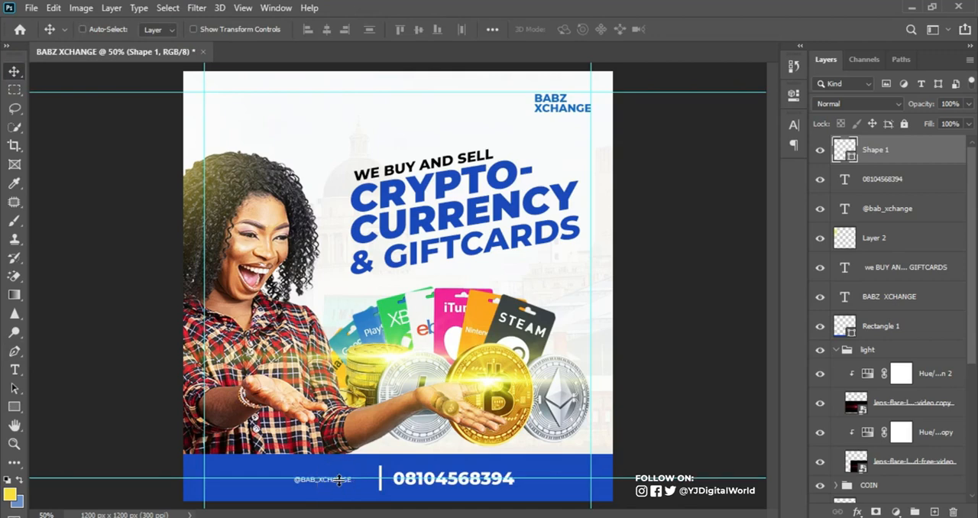
key("ctrl+1")
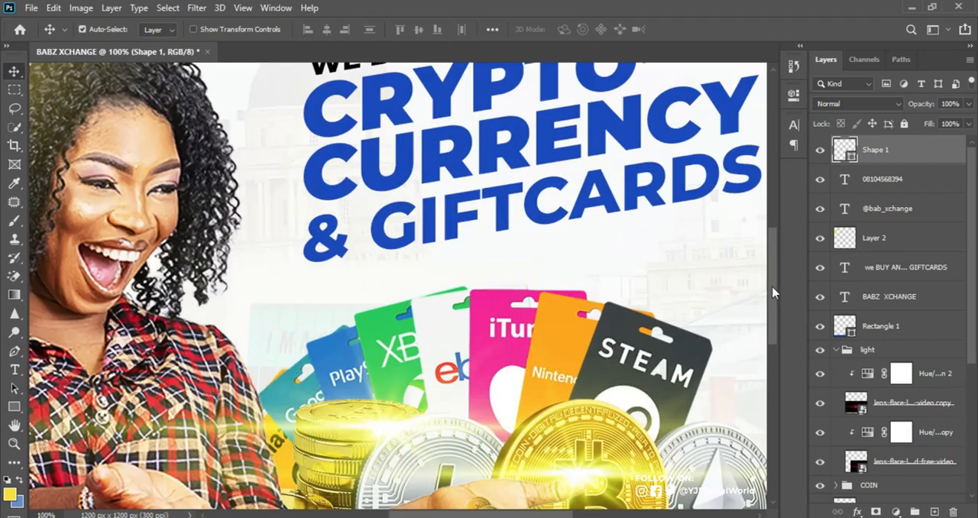
scroll(773, 292, "down", 5)
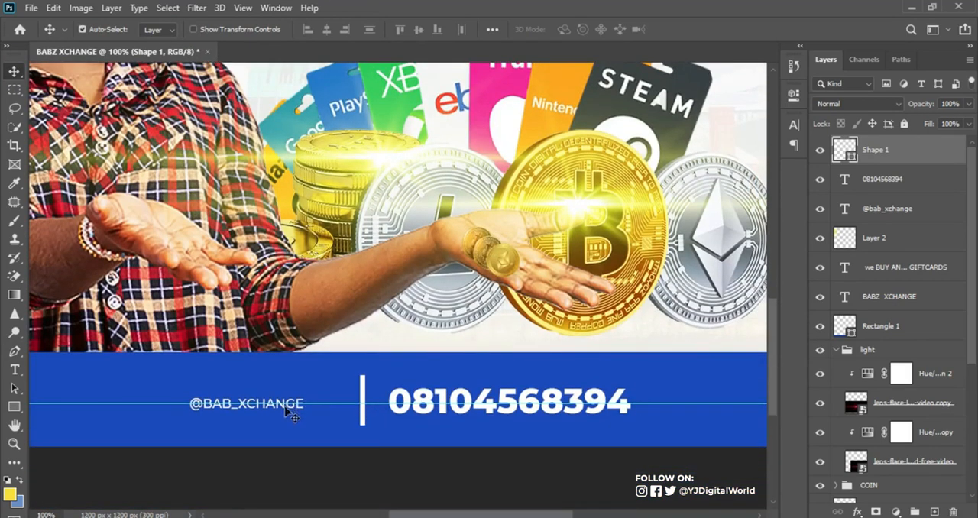
left_click_drag(292, 412, 318, 406)
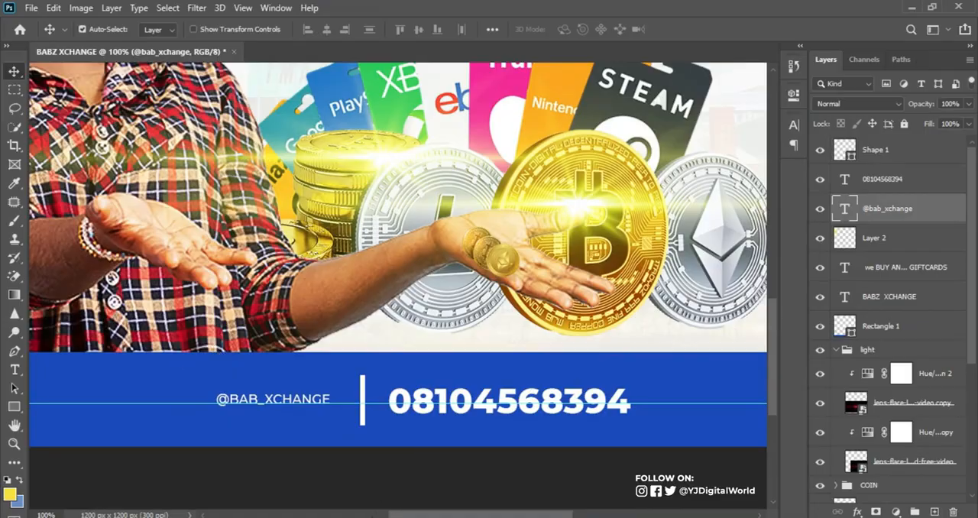
Place the 029-instagram, 036-facebook and 005-whatsapp icon files into the flyer
key("alt+Tab")
left_click_drag(367, 238, 232, 152)
left_click_drag(313, 177, 528, 359)
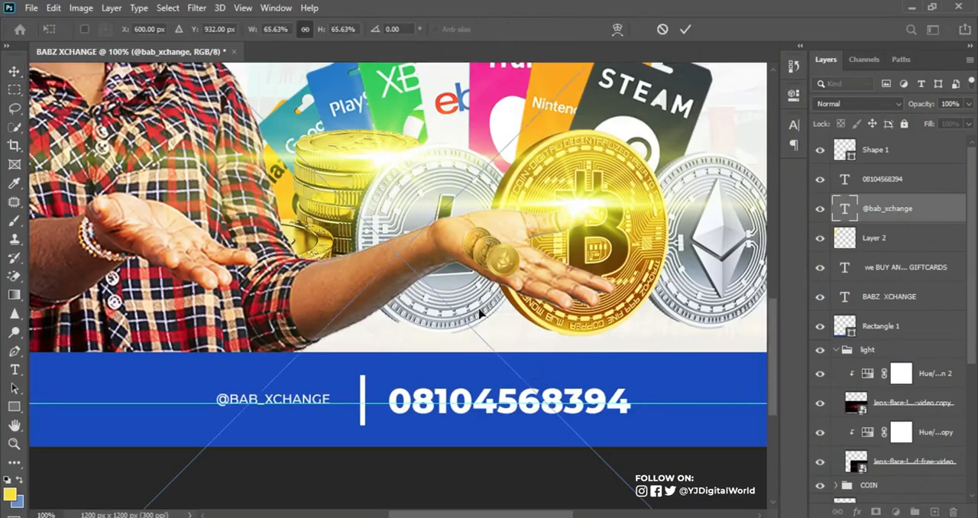
left_click(684, 31)
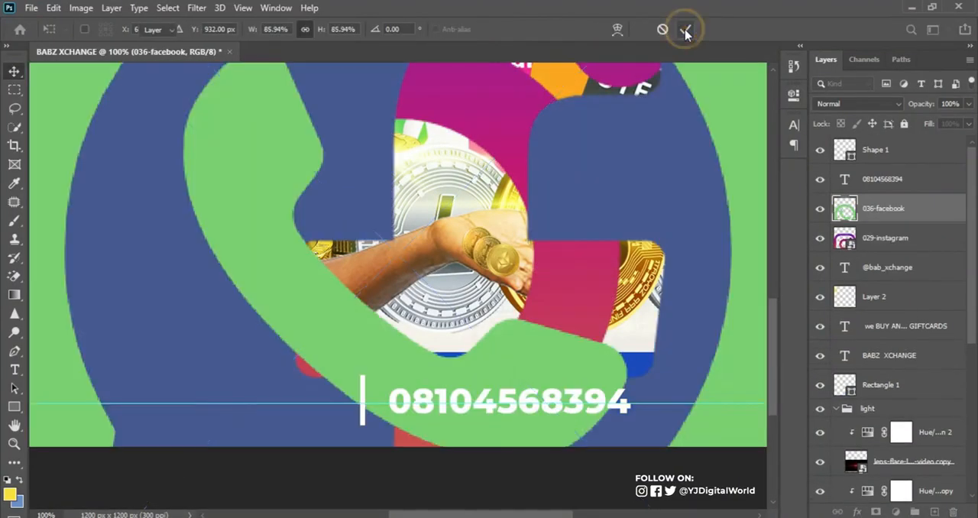
left_click(685, 30)
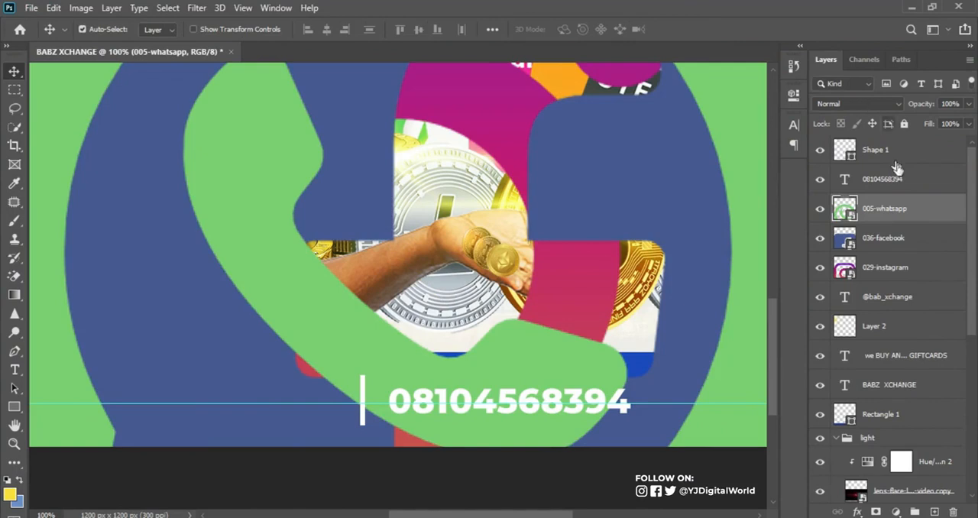
Scale the three social media icons together to 5.50% and place them on the blue strip before the handle
left_click(902, 267, "shift")
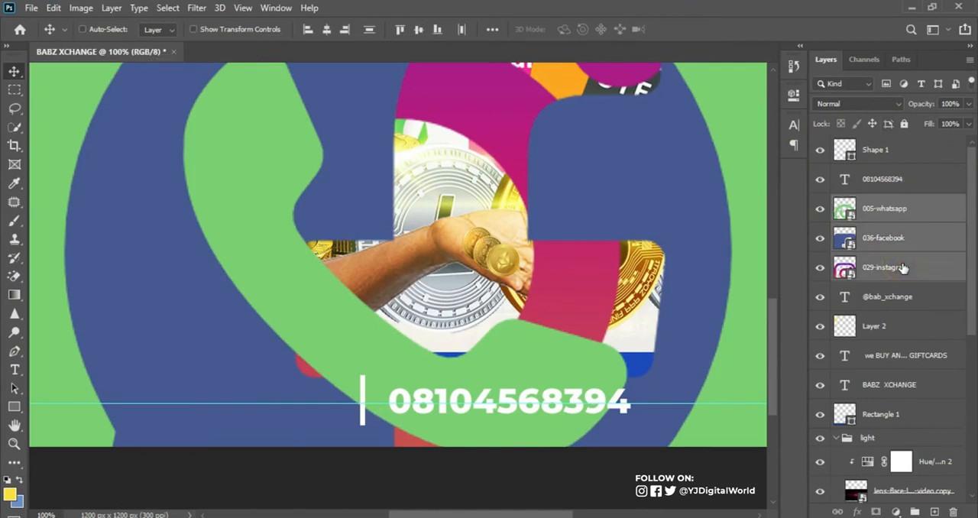
key("ctrl+t")
key("ctrl+minus")
key("ctrl+minus")
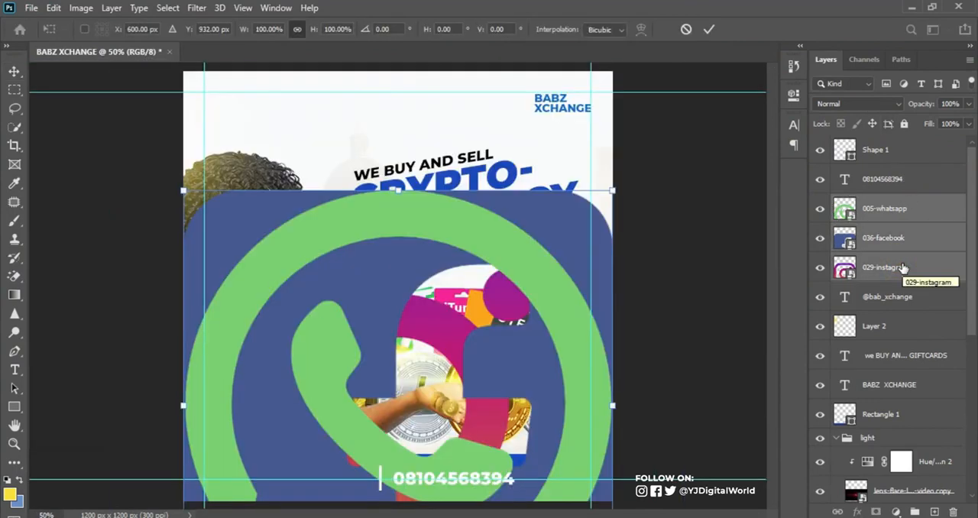
left_click_drag(612, 190, 262, 485)
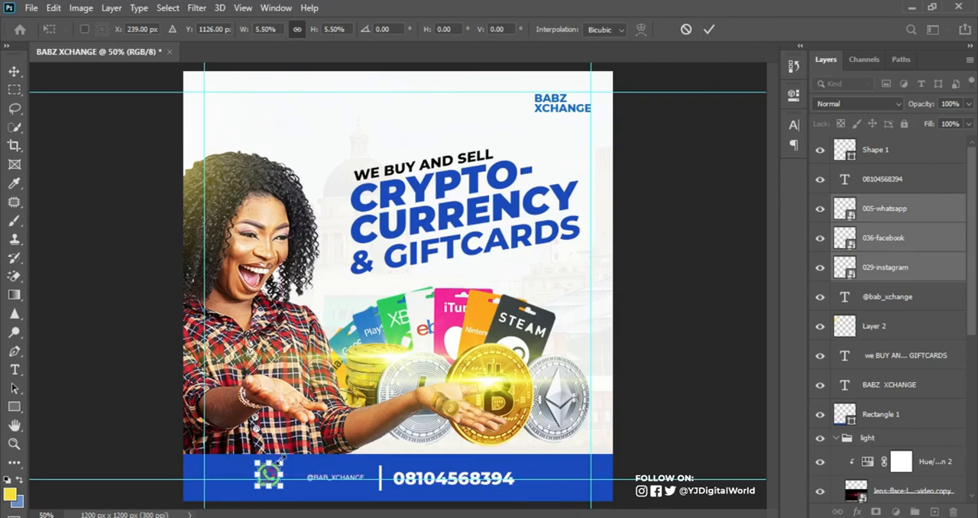
key("Return")
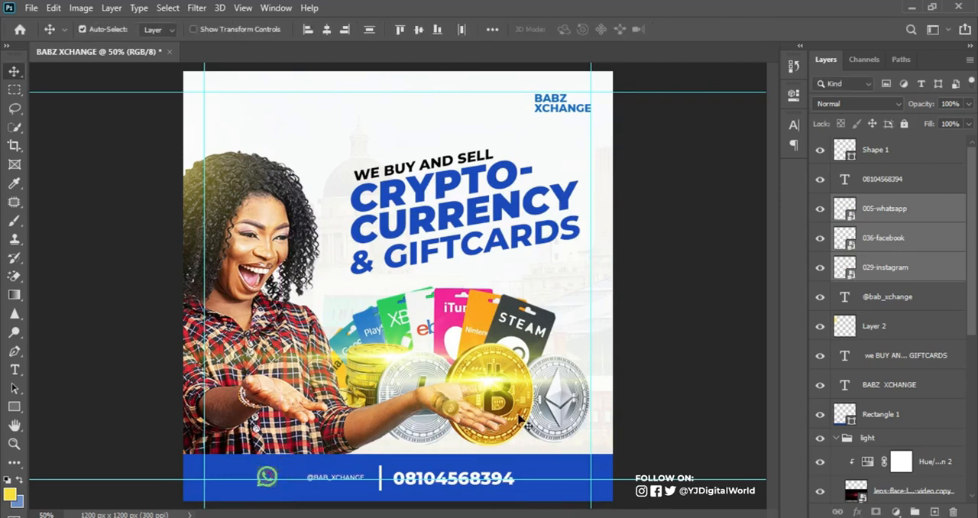
Apply a white Color Overlay at 100% opacity to the WhatsApp icon
left_click(943, 207)
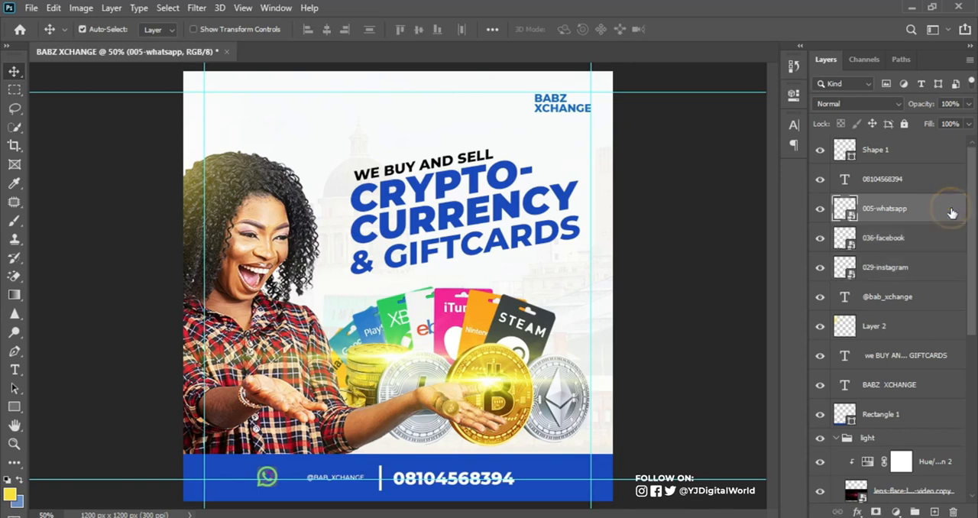
key("space")
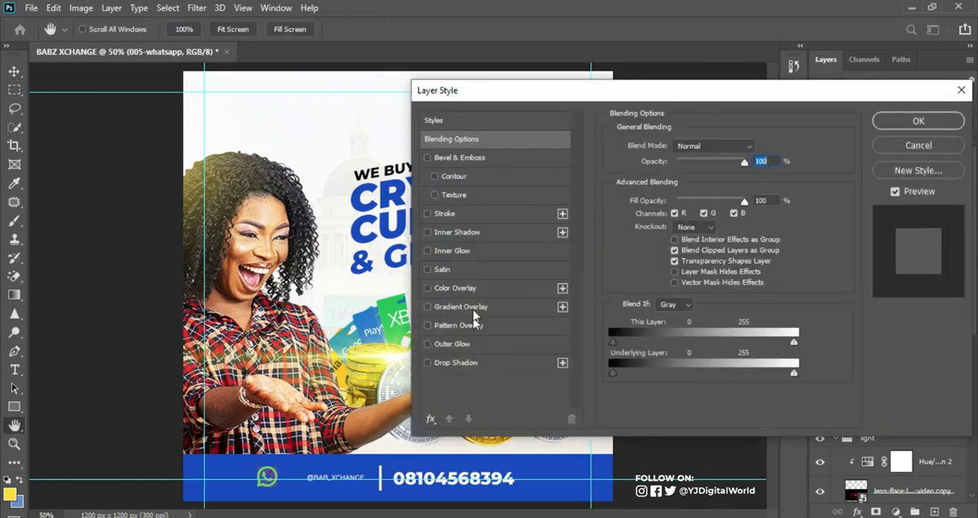
left_click(472, 289)
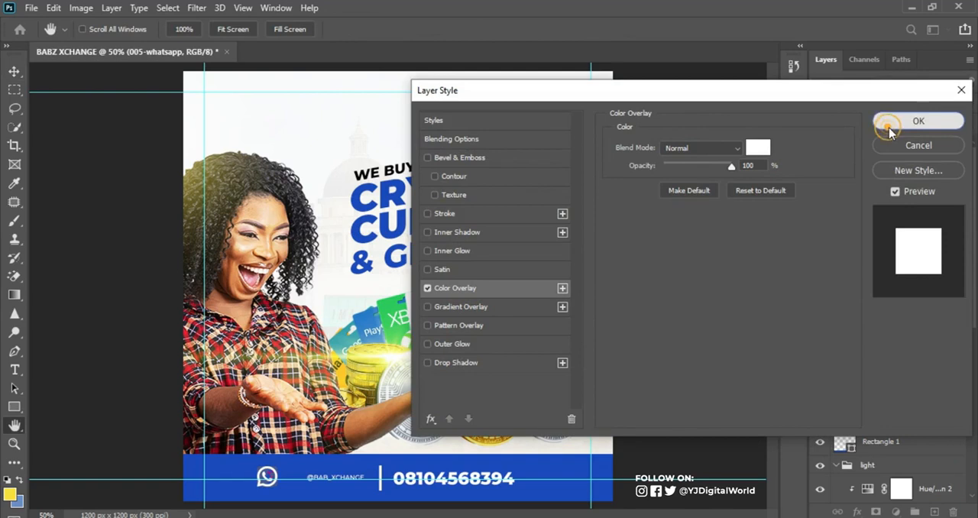
left_click(918, 121)
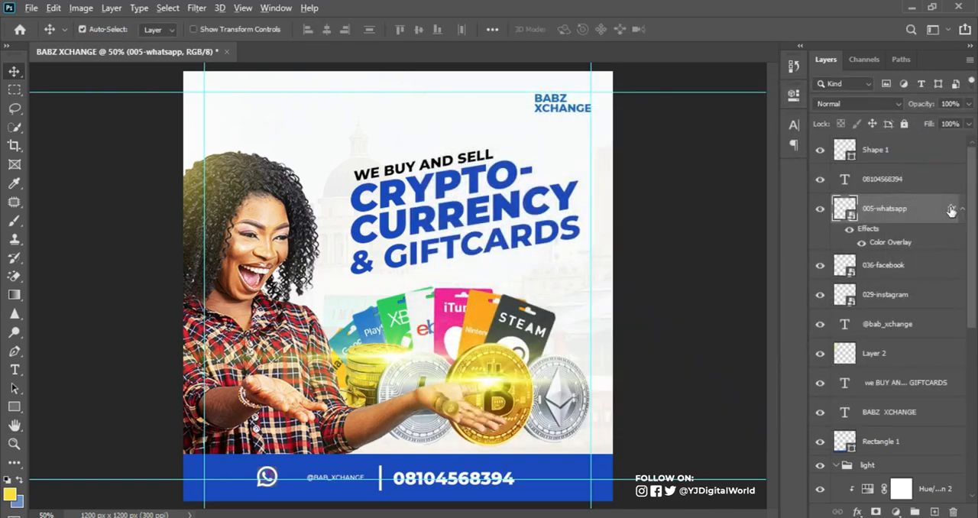
Copy the WhatsApp icon's white Color Overlay to the Facebook and Instagram icons and collapse their effects lists
left_click_drag(951, 210, 977, 158)
left_click(966, 329)
left_click(961, 209)
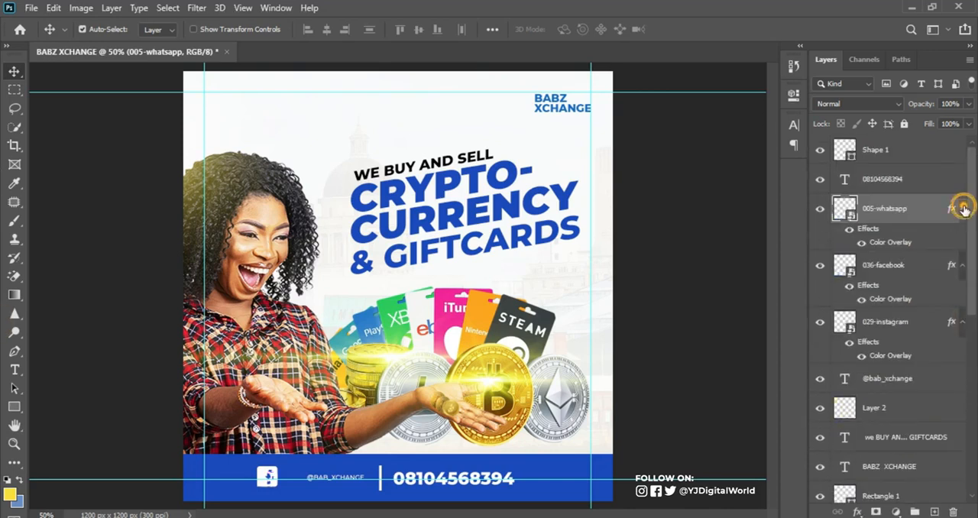
left_click(962, 237)
left_click(962, 269)
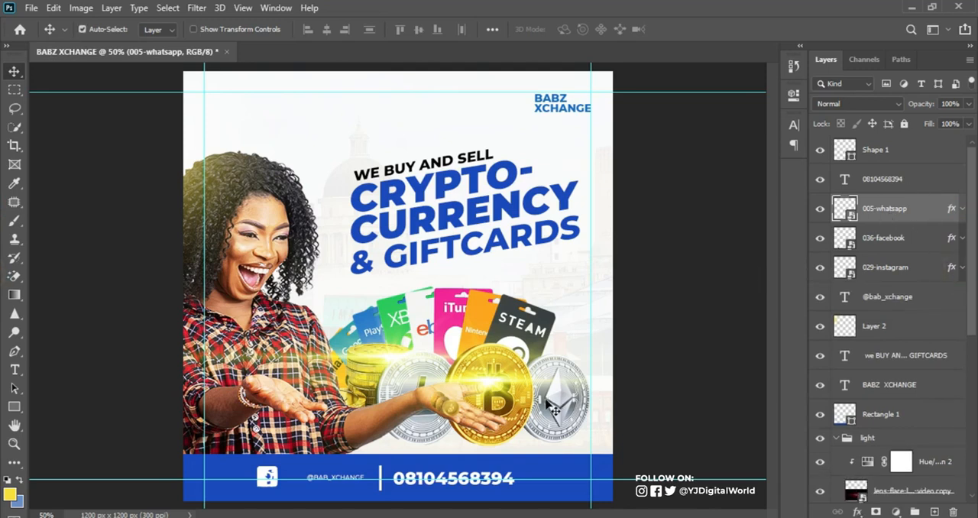
Shift the phone number away from the divider line and move the WhatsApp icon into the gap between them
left_click_drag(501, 489, 532, 489)
left_click(913, 204)
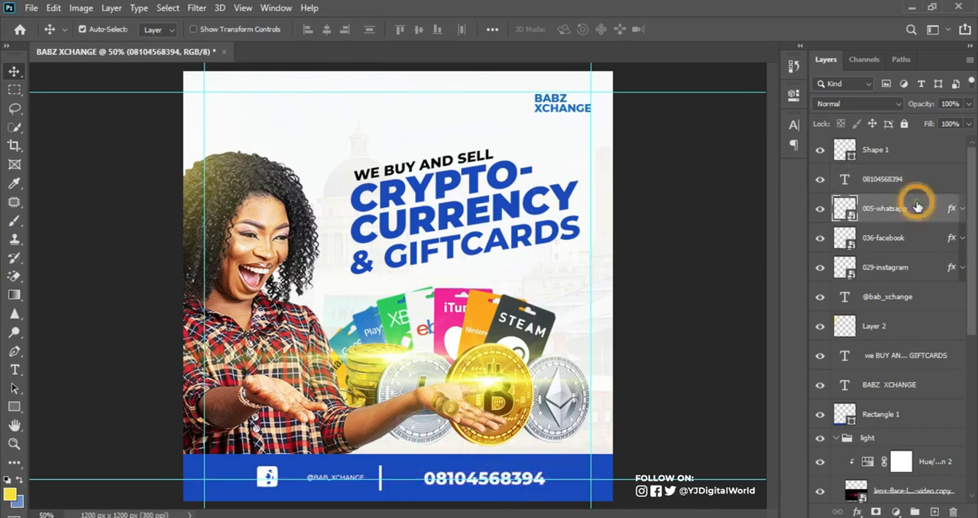
key("ctrl+t")
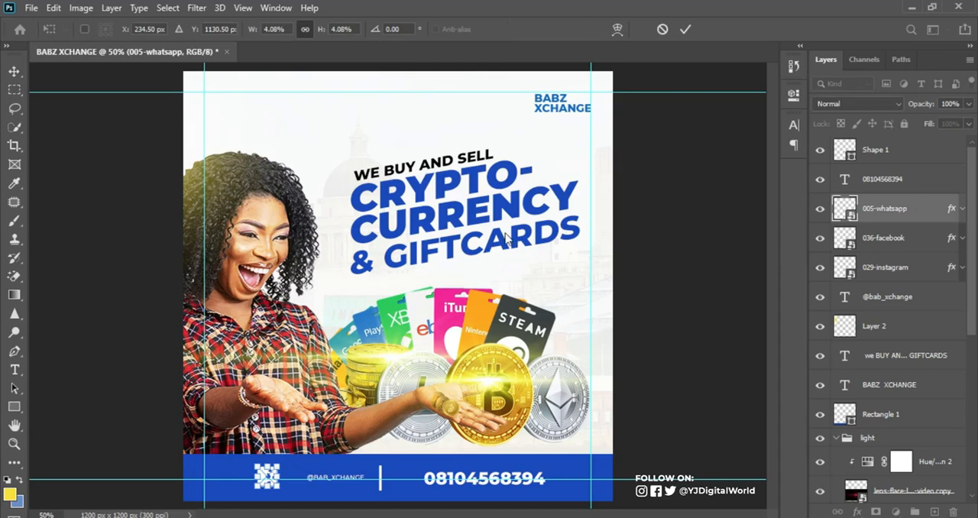
key("Right")
key("Right")
key("Right")
key("Right")
key("Right")
key("Right")
key("Right")
key("Right")
key("Right")
key("Right")
key("Right")
key("Right")
key("Right")
key("Right")
key("Right")
key("Right")
key("Right")
key("Right")
key("Right")
key("Right")
key("Right")
key("Right")
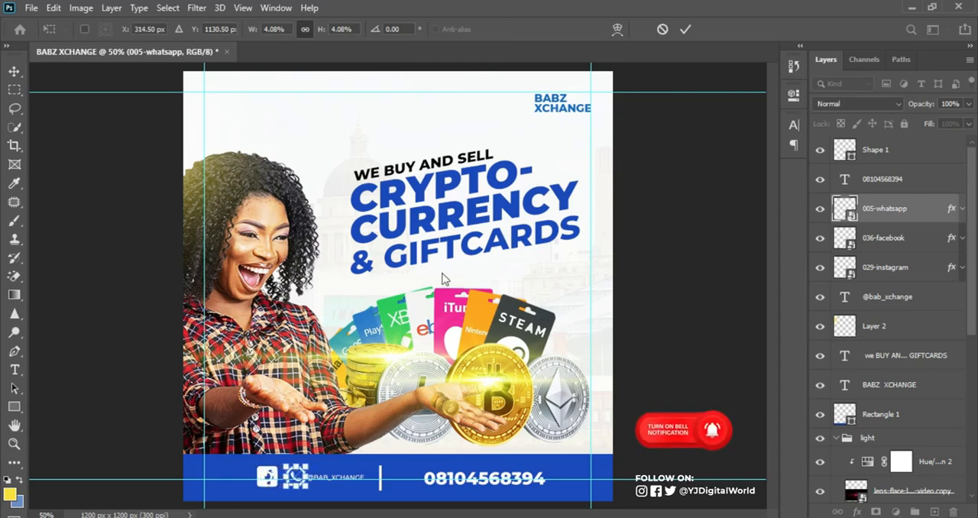
left_click(685, 28)
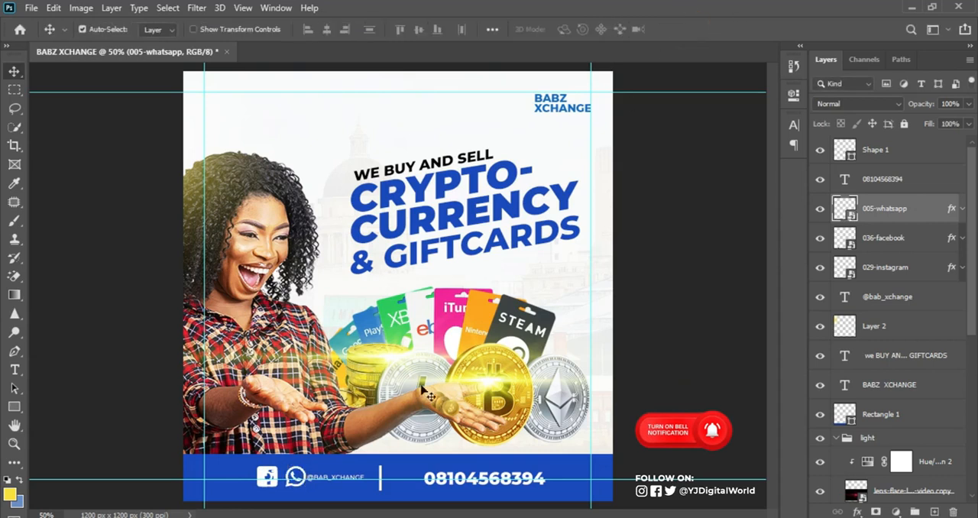
left_click_drag(308, 479, 413, 468)
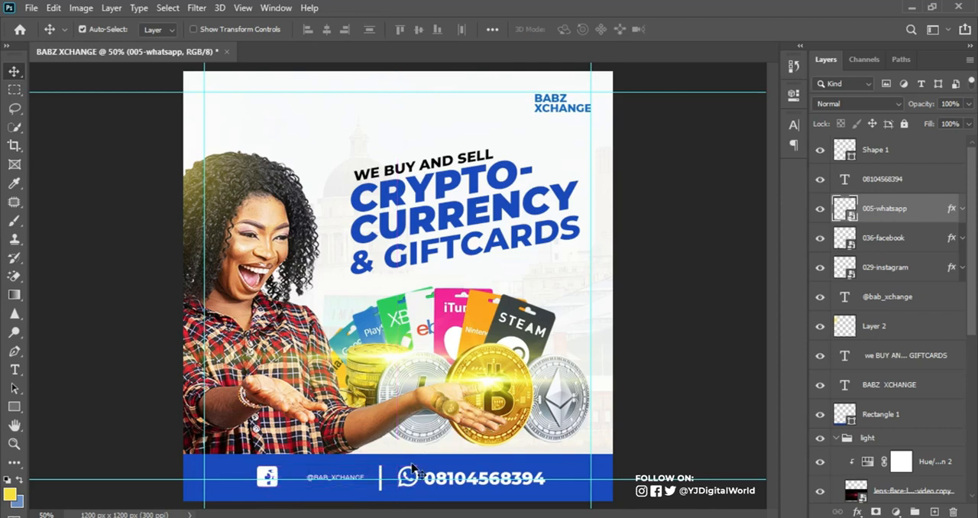
Set the Facebook icon beside the Instagram icon, then shrink both and place them directly before the handle
left_click_drag(267, 476, 242, 475)
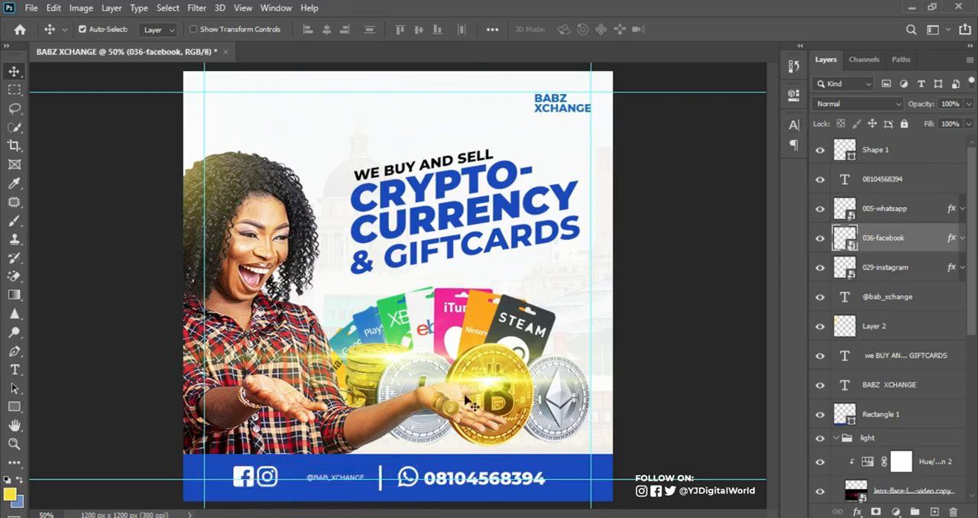
left_click(924, 267, "shift")
key("ctrl+t")
mouse_move(278, 485)
left_mouse_down()
mouse_move(260, 479)
mouse_move(286, 480)
left_mouse_up()
key("Return")
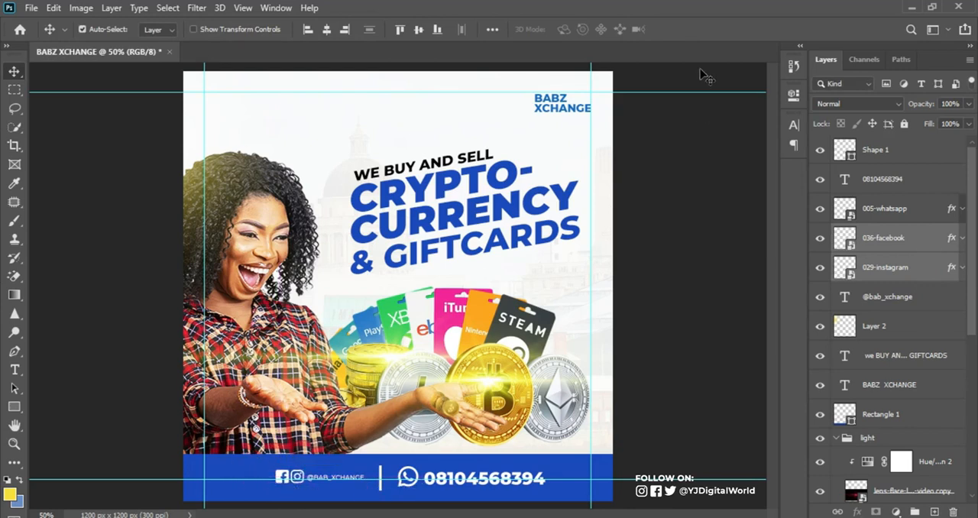
Enlarge the WhatsApp icon to 4.94% and nudge it slightly away from the phone number
left_click(889, 206)
key("ctrl+t")
left_click_drag(418, 485, 420, 495)
key("Left")
key("Left")
key("Left")
key("Left")
key("Left")
key("Left")
key("Left")
key("Down")
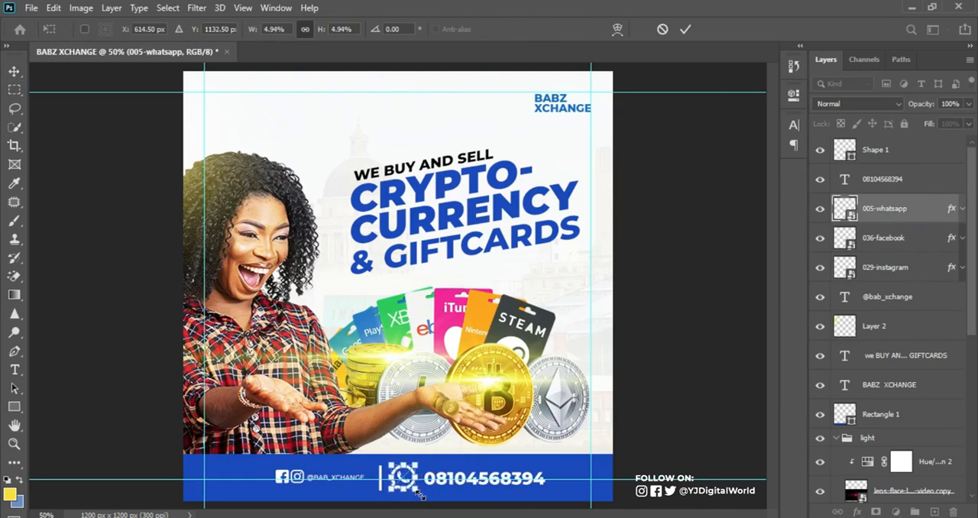
key("Return")
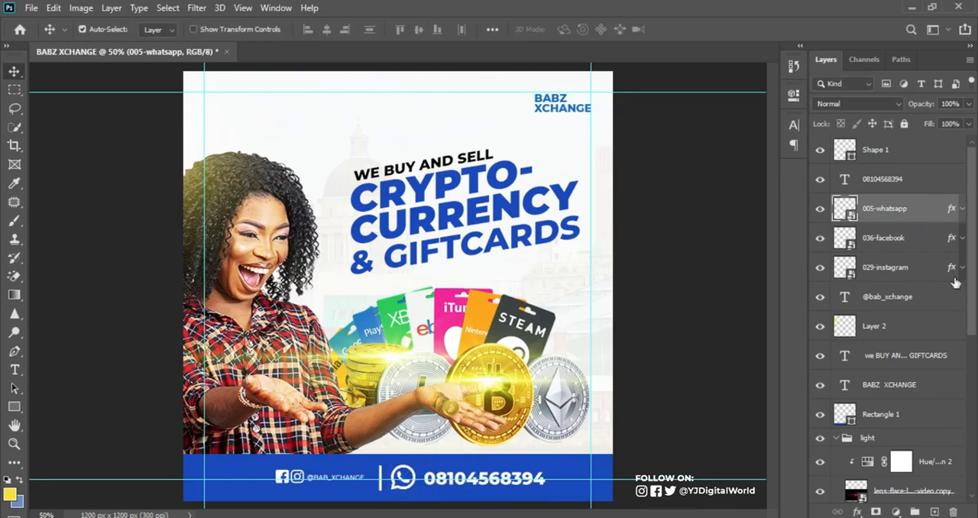
Load the blue strip's outline as a selection and centre the divider line horizontally within it
left_click(846, 417, "ctrl")
left_click(851, 419, "ctrl")
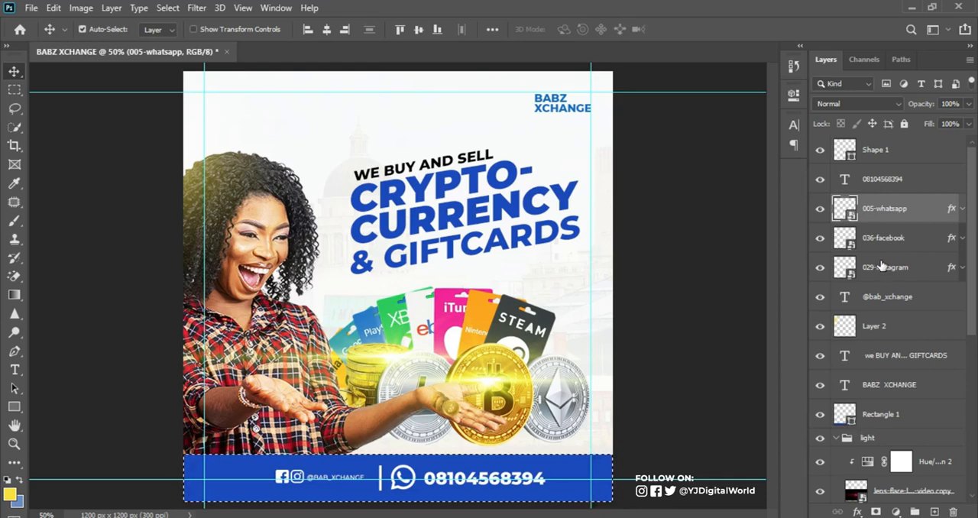
left_click(905, 151)
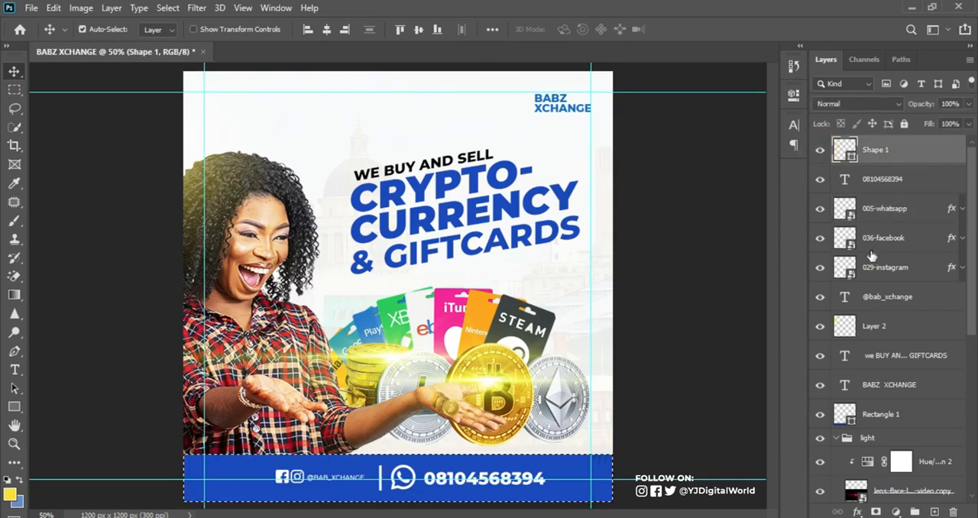
left_click(327, 30)
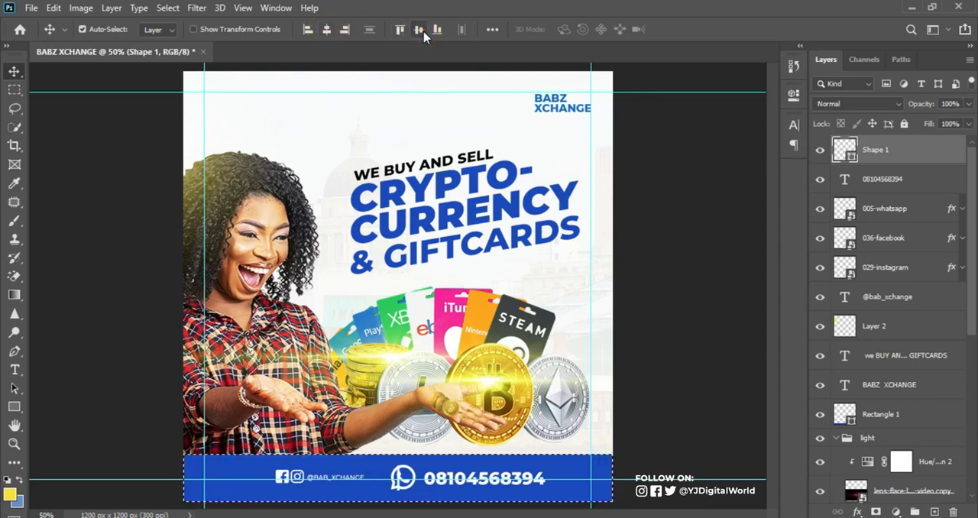
Align the phone number, three social icons and handle to the strip's vertical centre, then clear the selection
left_click(911, 181)
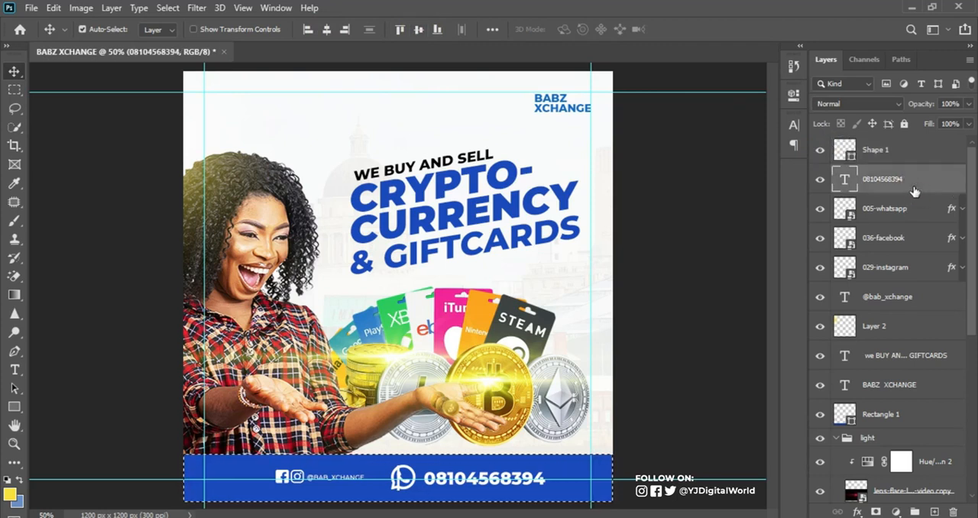
left_click(905, 271, "shift")
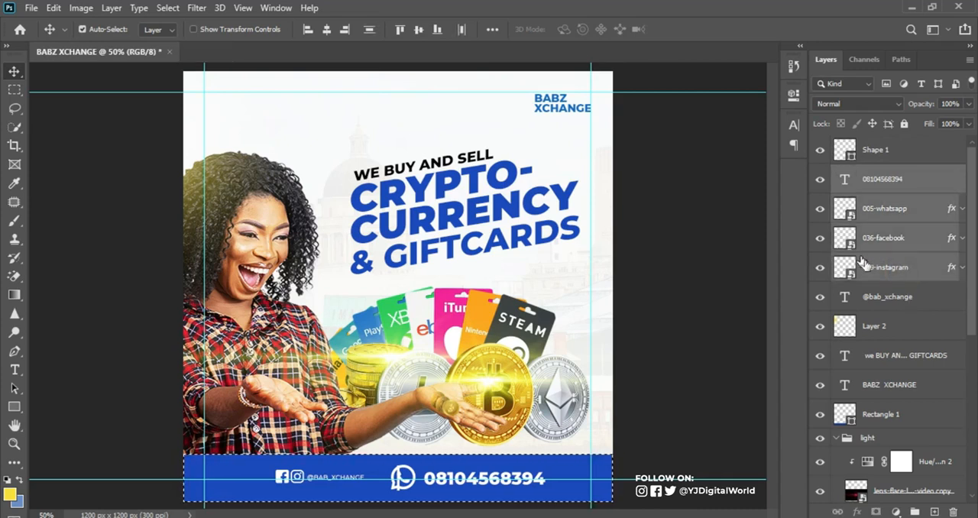
left_click(917, 298, "ctrl")
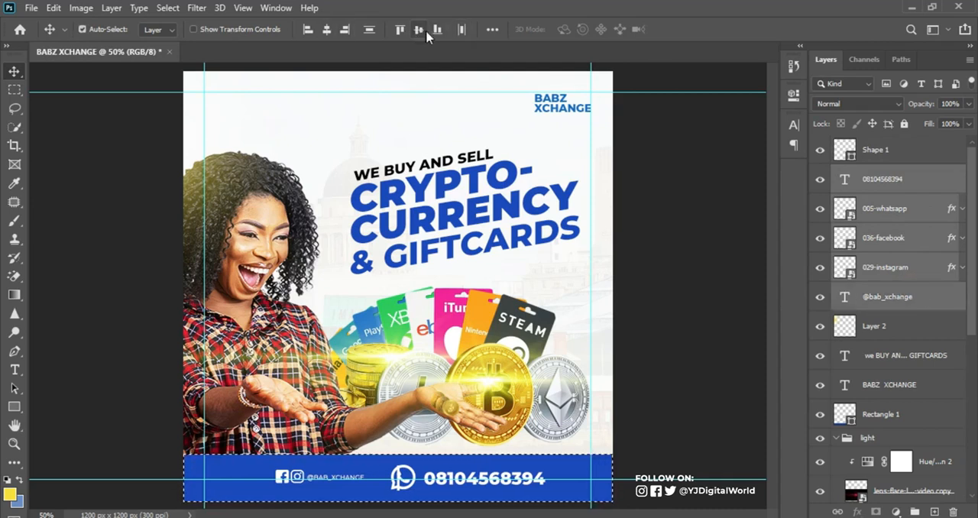
left_click(327, 30)
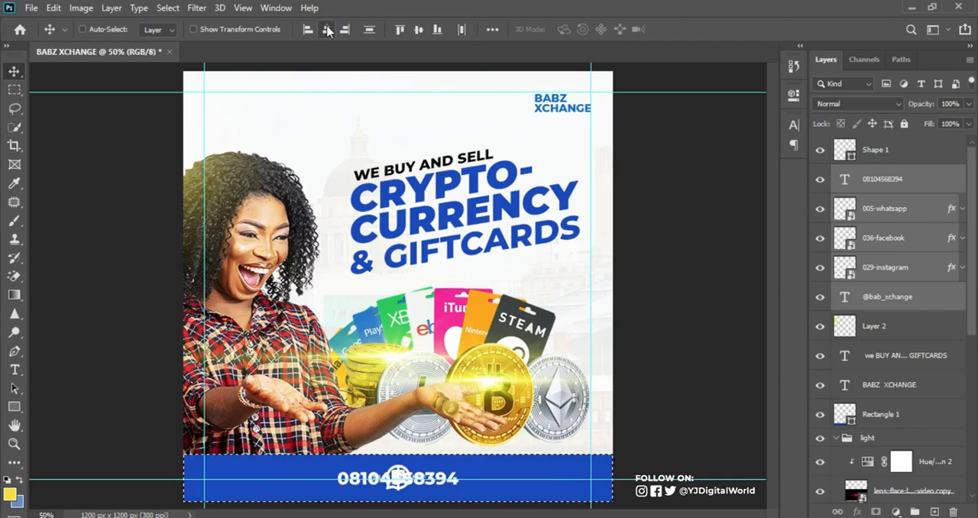
key("ctrl+z")
left_click(419, 30)
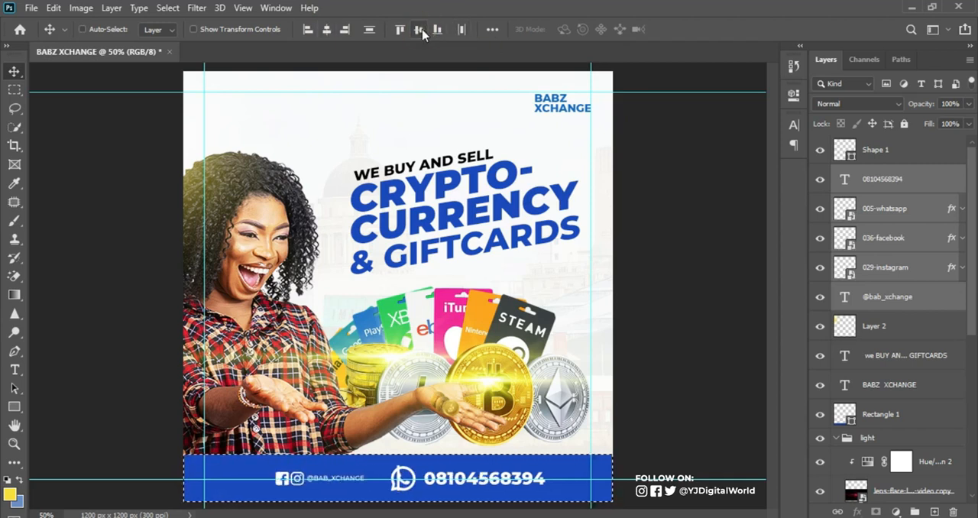
key("ctrl+d")
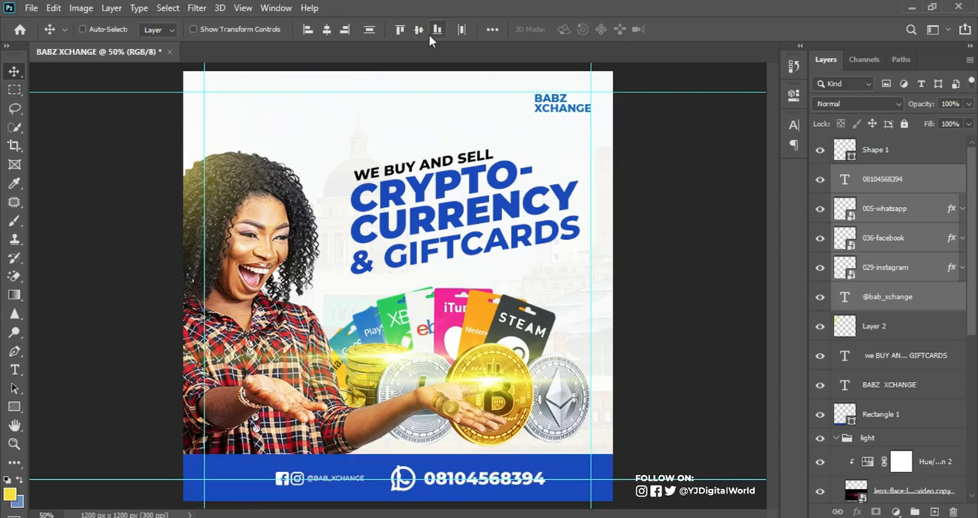
key("ctrl+f")
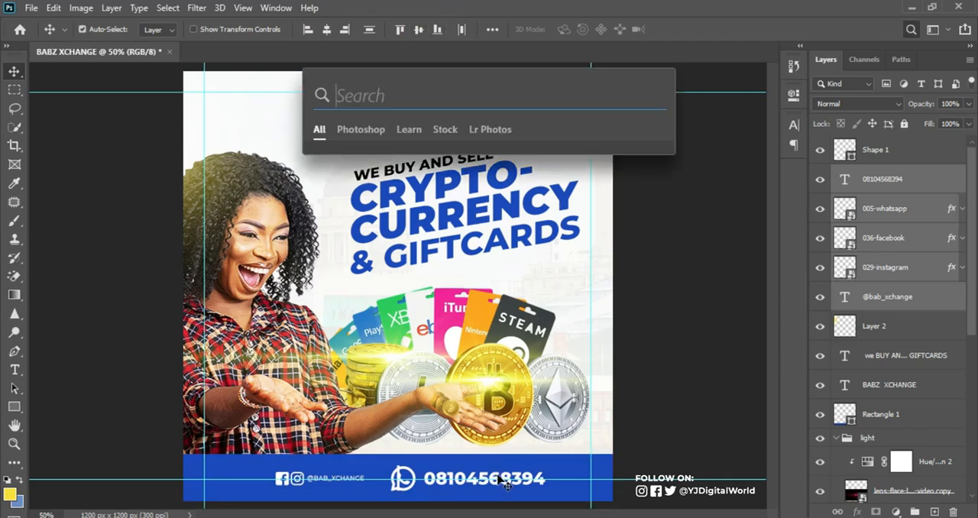
left_click(646, 11)
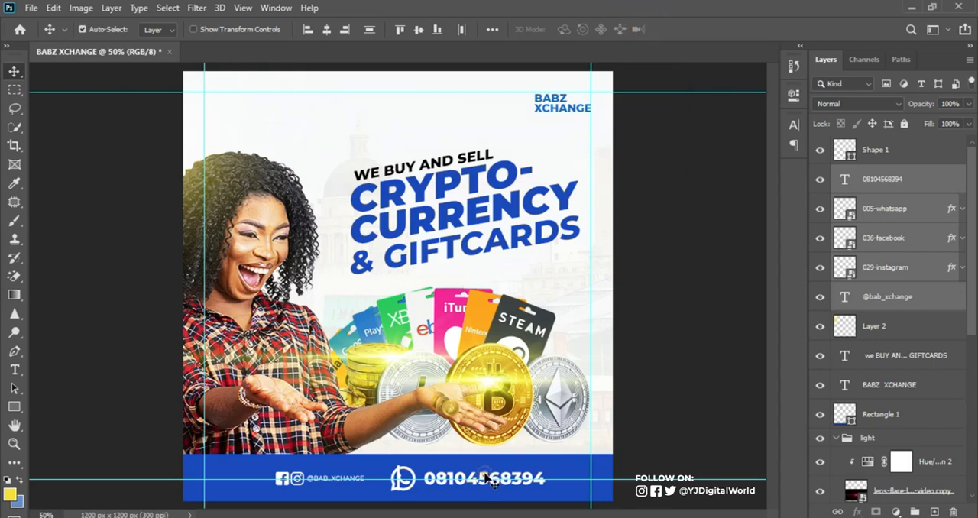
key("Right")
key("Right")
key("Right")
key("Right")
key("Right")
key("Right")
key("Right")
key("Right")
key("Right")
key("Right")
key("Right")
key("Right")
key("Right")
key("Right")
key("Right")
key("Right")
key("Right")
key("Right")
key("Right")
key("Left")
key("Left")
key("Left")
key("Left")
key("Left")
key("Left")
key("Left")
key("Left")
key("Left")
key("Left")
key("Left")
key("Left")
key("Left")
key("Left")
key("Left")
key("Left")
key("Left")
key("Left")
key("Left")
Shift the phone number alone to the right along the blue strip to make room for the WhatsApp icon
left_click(569, 245)
left_click(493, 487)
key("Right")
key("Right")
key("Right")
key("Right")
key("Right")
key("Right")
key("Right")
key("Right")
key("Right")
key("Right")
key("Right")
key("Right")
key("Right")
key("Right")
key("Right")
key("Right")
key("Right")
key("Right")
key("Right")
key("Right")
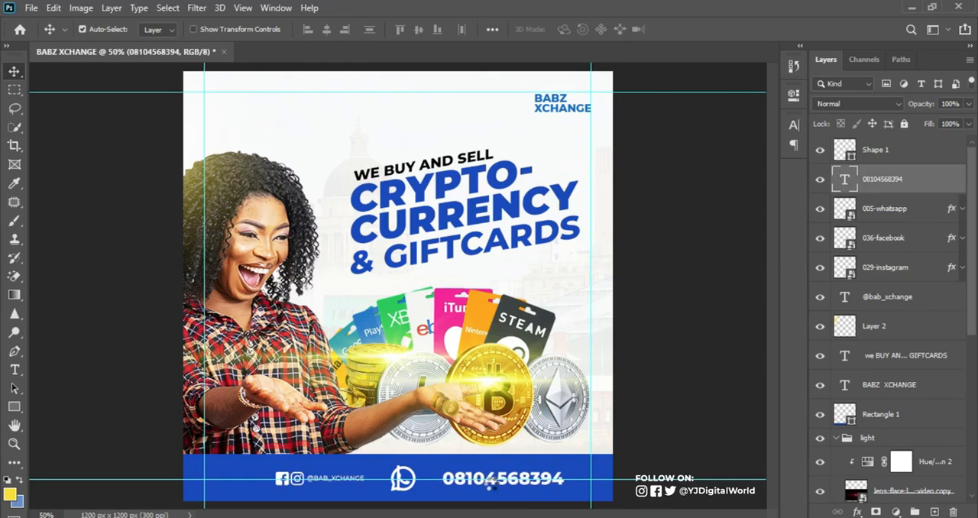
Move the WhatsApp icon right so it sits between the divider line and the phone number
left_click(412, 493)
key("Right")
key("Right")
key("Right")
key("Right")
key("Right")
key("Right")
key("Right")
key("Right")
key("Right")
key("Right")
key("Right")
key("Right")
key("Right")
key("Right")
key("Right")
key("Right")
key("Right")
key("Right")
key("Right")
key("Right")
key("Right")
key("Right")
key("Right")
key("Right")
key("Right")
key("Right")
key("Right")
key("Right")
key("Right")
key("Right")
key("Right")
key("Right")
key("Right")
key("Right")
key("Right")
key("Right")
key("Right")
key("Right")
key("Right")
key("Right")
key("Right")
key("Right")
key("Right")
key("Right")
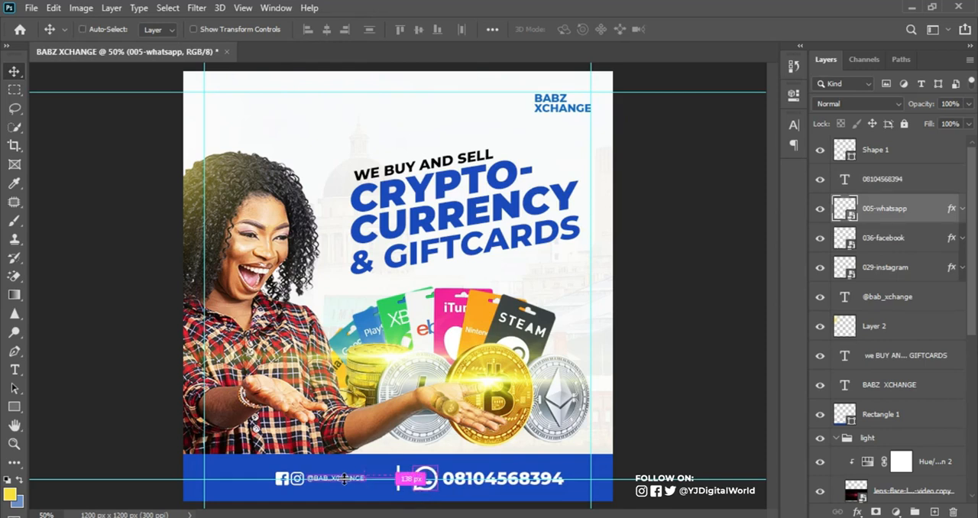
key("ctrl+plus")
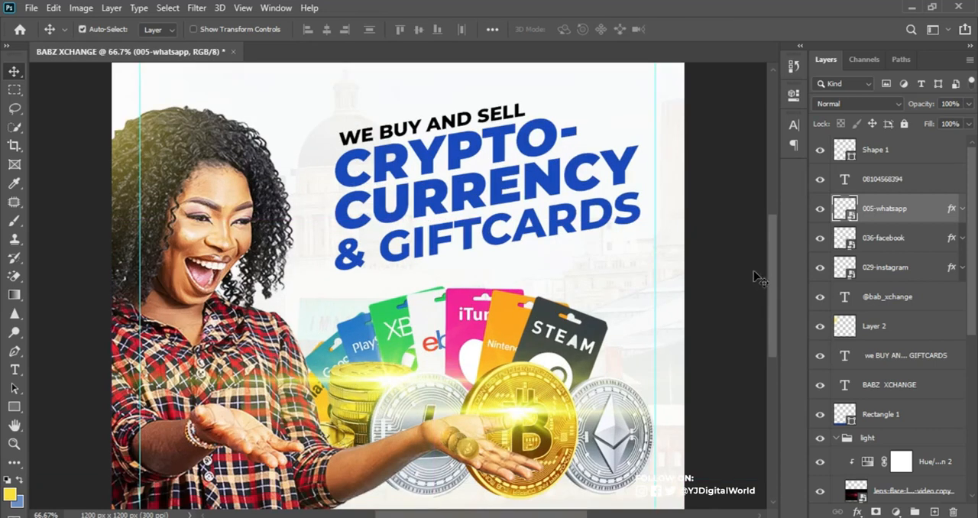
left_click_drag(770, 278, 772, 350)
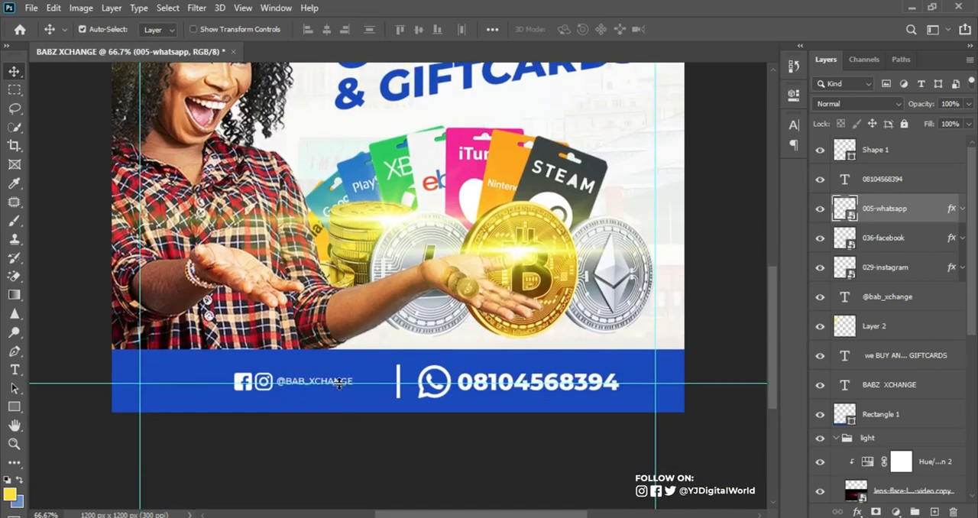
left_click(347, 382)
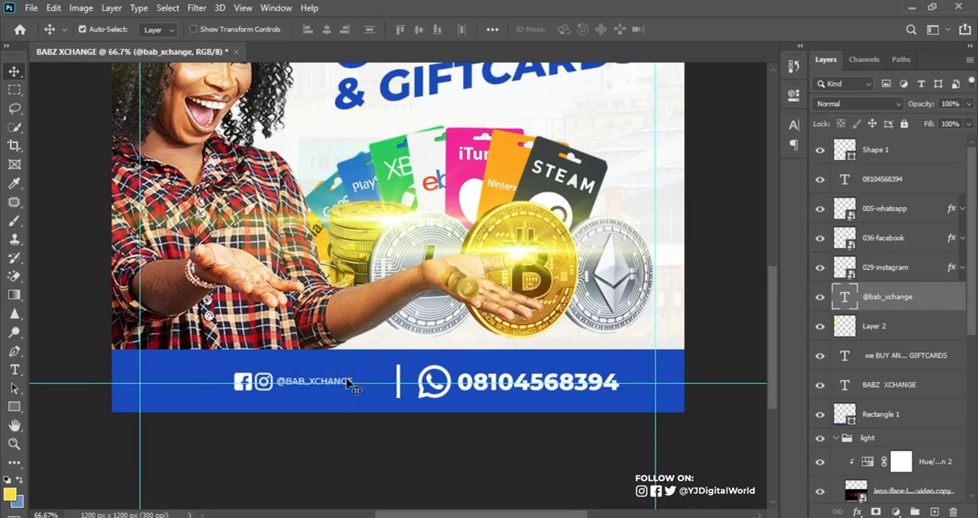
left_click_drag(345, 380, 388, 401)
key("ctrl+t")
key("Return")
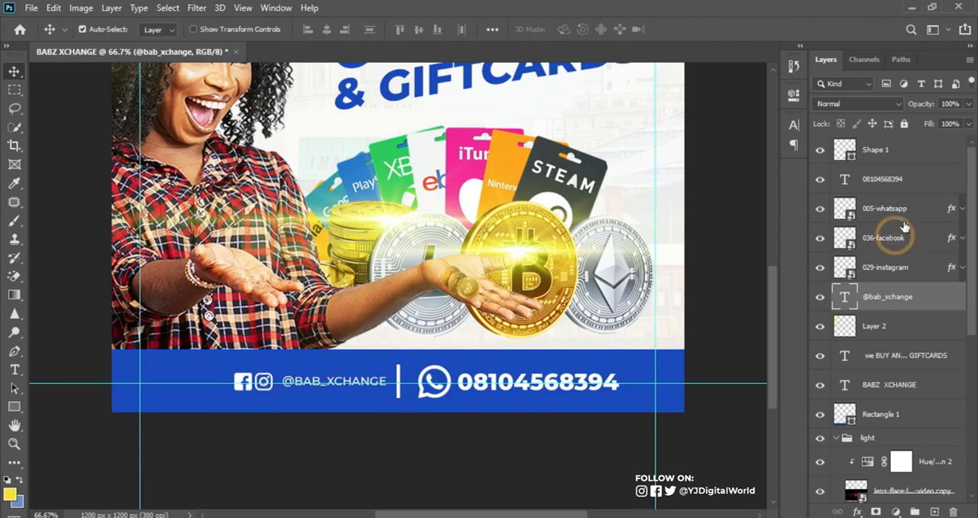
Nudge the Facebook and Instagram icons together to the right, close to the start of the handle
left_click(890, 239)
left_click(891, 267, "shift")
key("Right")
key("Right")
key("Right")
key("Right")
key("Right")
key("Right")
key("Right")
key("Right")
key("Right")
key("Right")
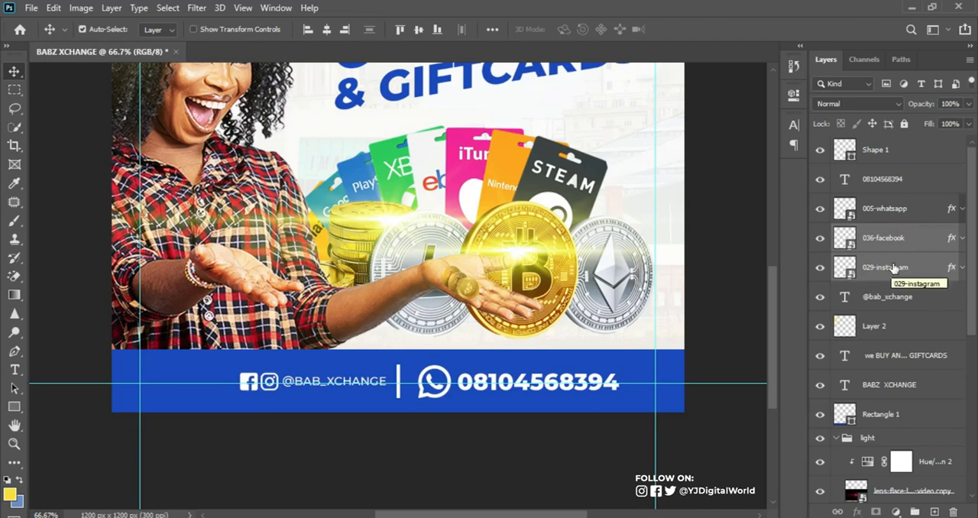
left_click(902, 303)
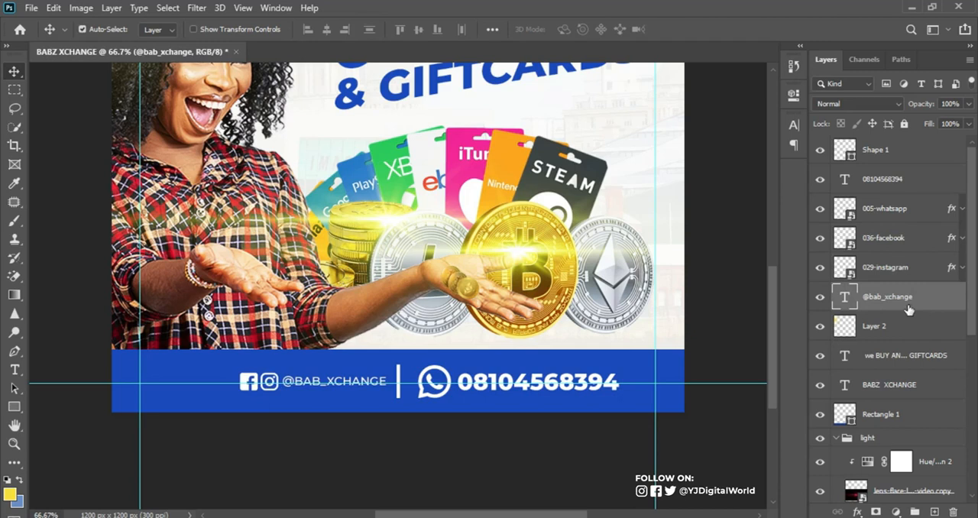
left_click(793, 126)
left_click(767, 147)
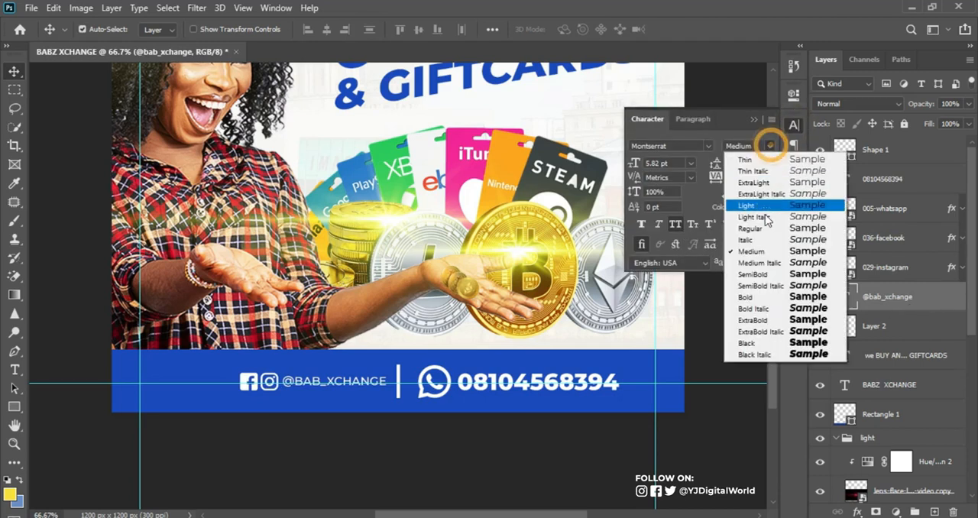
left_click(754, 274)
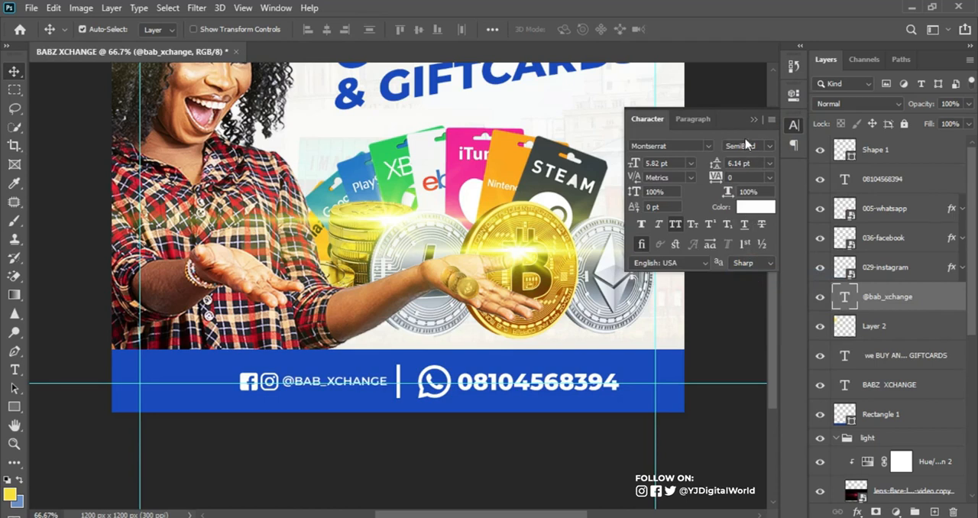
left_click(753, 120)
Group the divider, phone number, three social icons and handle layers into one group
key("ctrl+minus")
left_click(81, 29)
left_click(921, 148)
left_click(925, 295, "shift")
key("ctrl+g")
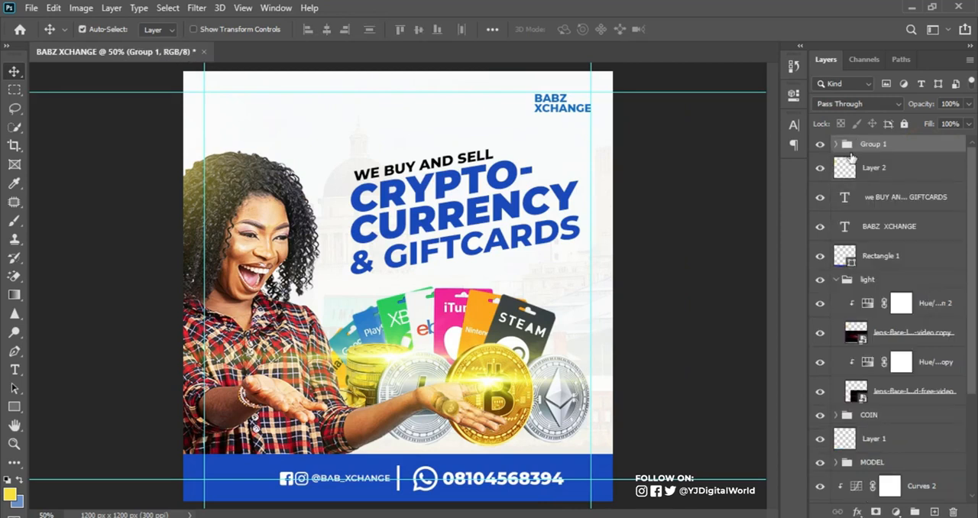
Check what the new contact group contains and how far its bounds extend across the strip
left_click(820, 143)
left_click(820, 144)
left_click(822, 146)
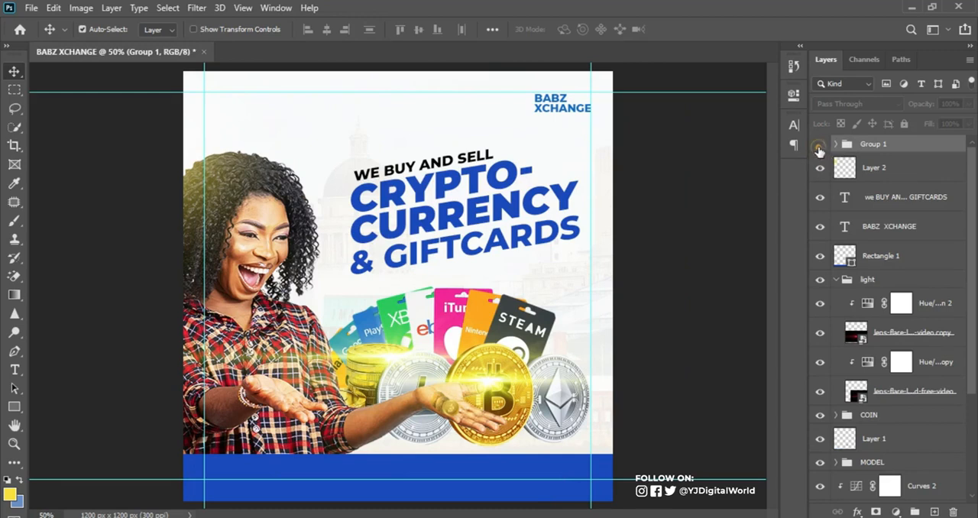
left_click(820, 145)
key("ctrl+t")
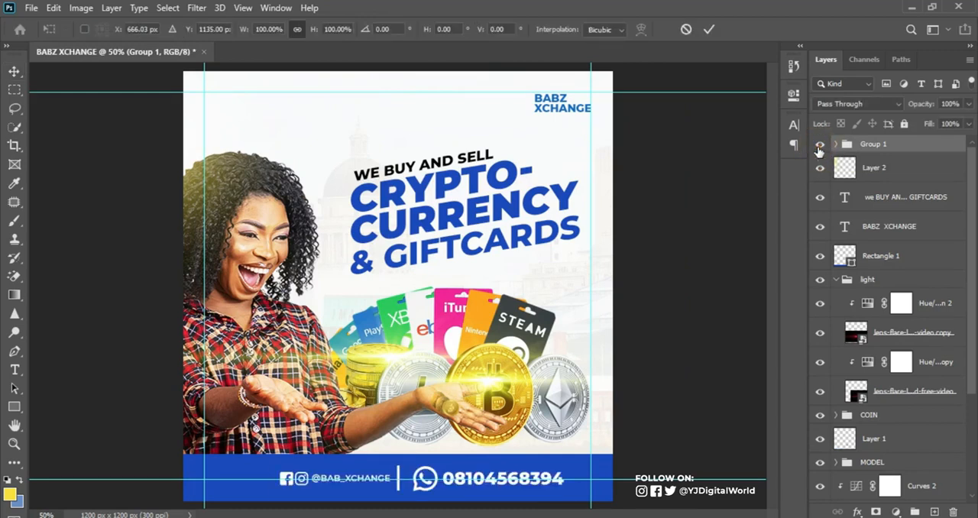
left_click(709, 29)
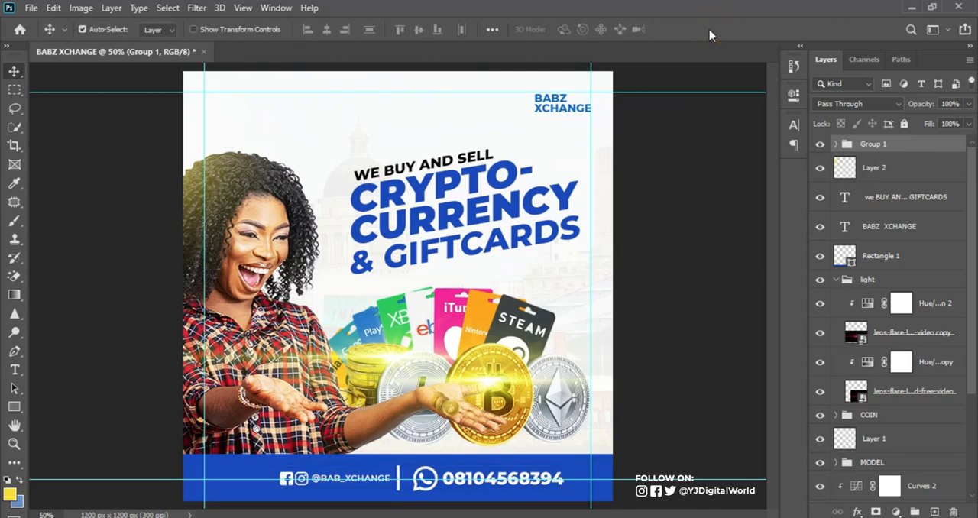
Load the blue strip's outline as a selection, centre the contact group horizontally within it, and clear the selection
left_click(849, 262, "ctrl")
left_click(820, 260)
left_click(821, 258)
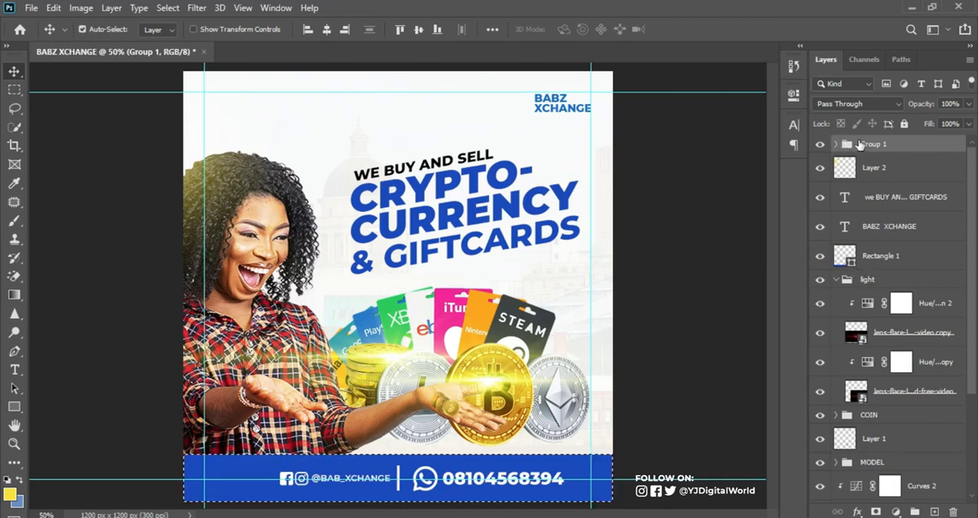
left_click(820, 144)
left_click(820, 145)
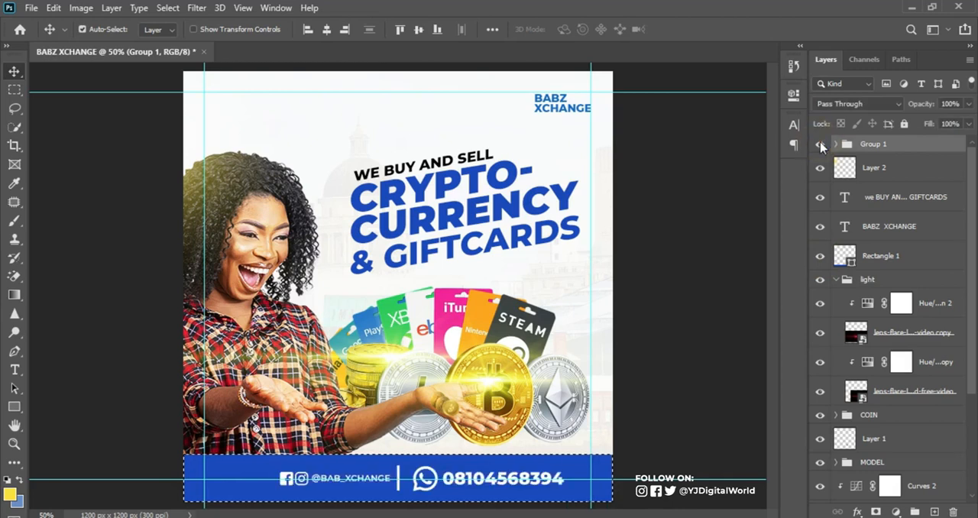
left_click(820, 145)
left_click(820, 145)
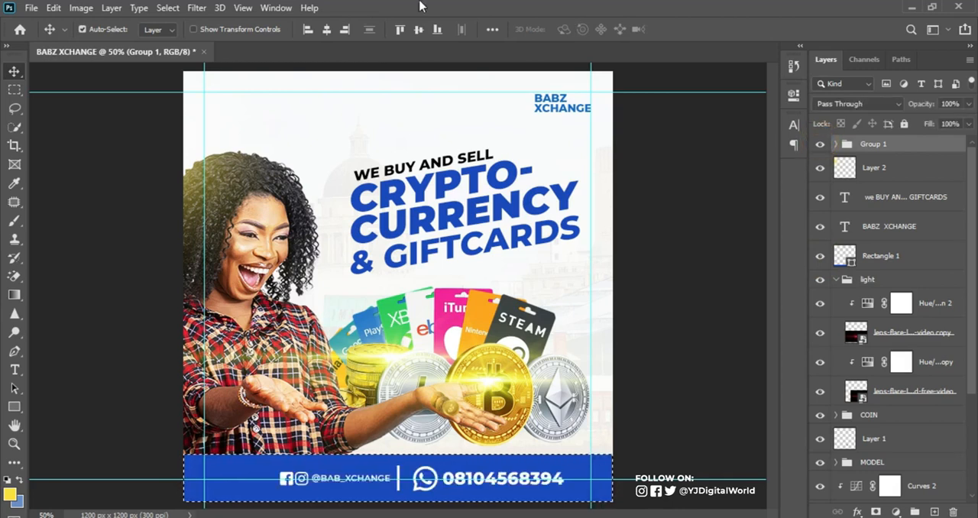
left_click(326, 30)
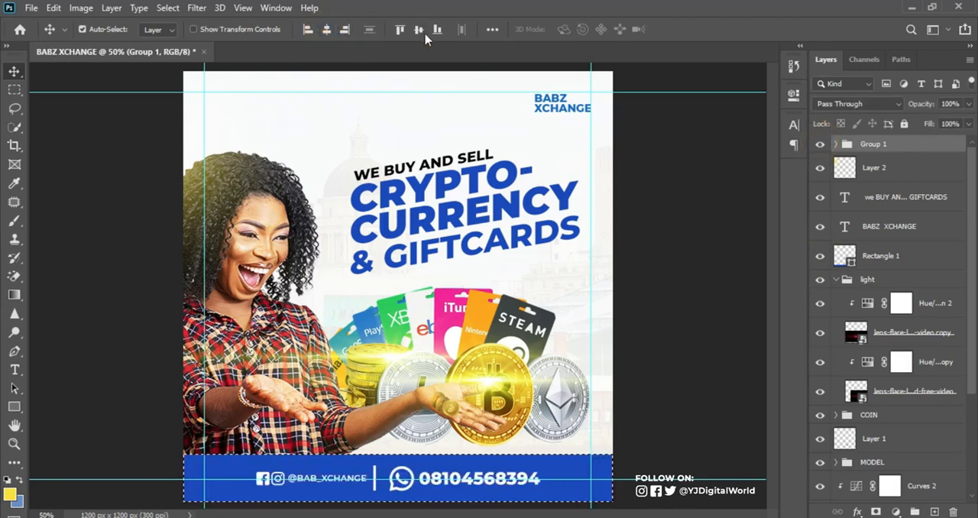
key("ctrl+d")
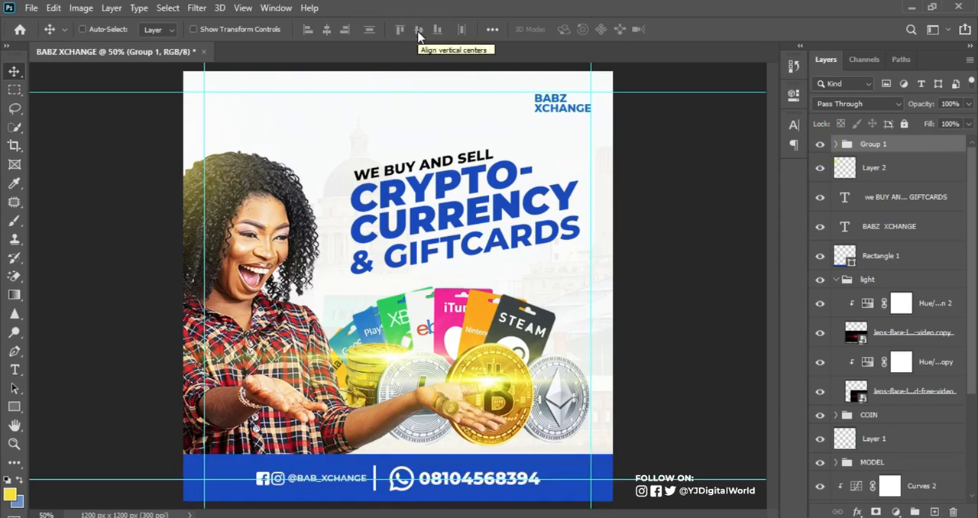
Hide the guides to view the flyer without them
key("ctrl+semicolon")
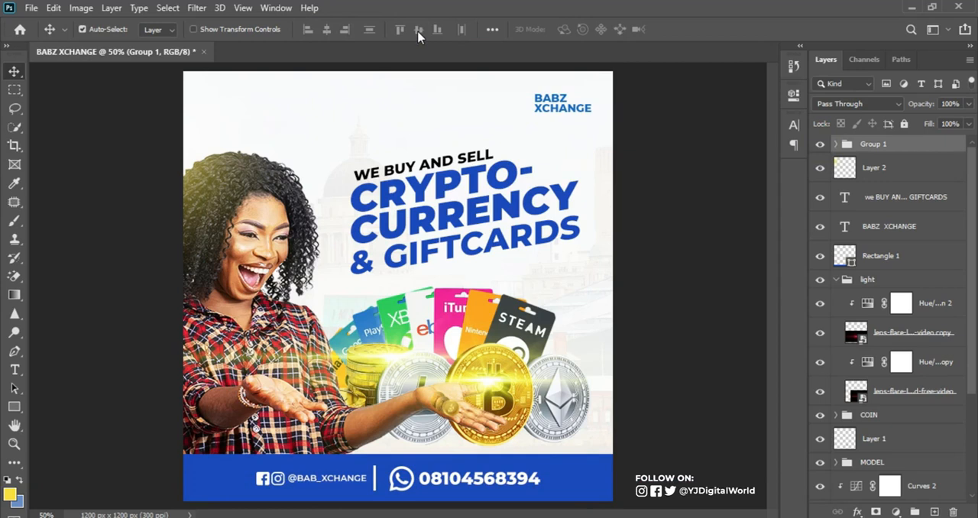
key("ctrl+semicolon")
key("ctrl+semicolon")
key("ctrl+semicolon")
key("ctrl+semicolon")
key("ctrl+semicolon")
key("ctrl+semicolon")
Add a clipped Curves adjustment directly above the woman's original photo layer and pull the curve's lower tones down to darken her
left_click(268, 224)
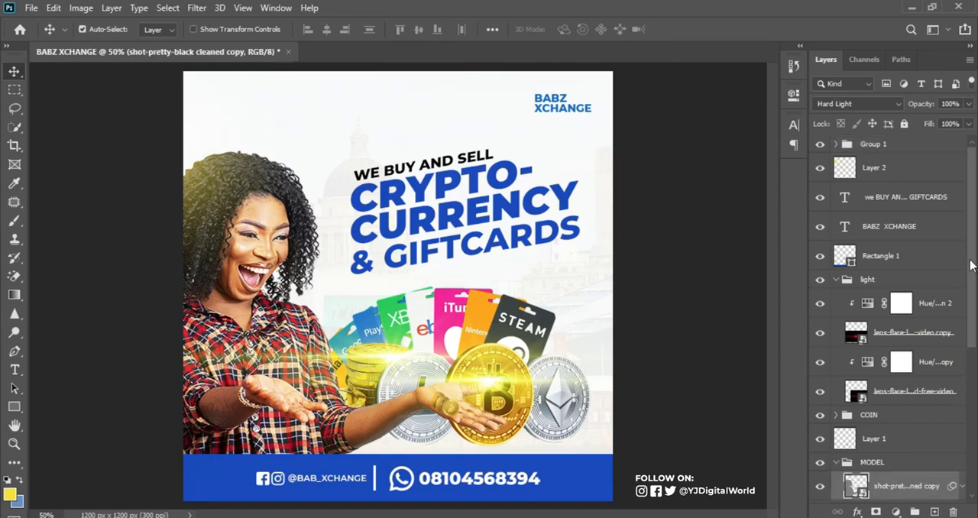
scroll(974, 268, "down", 5)
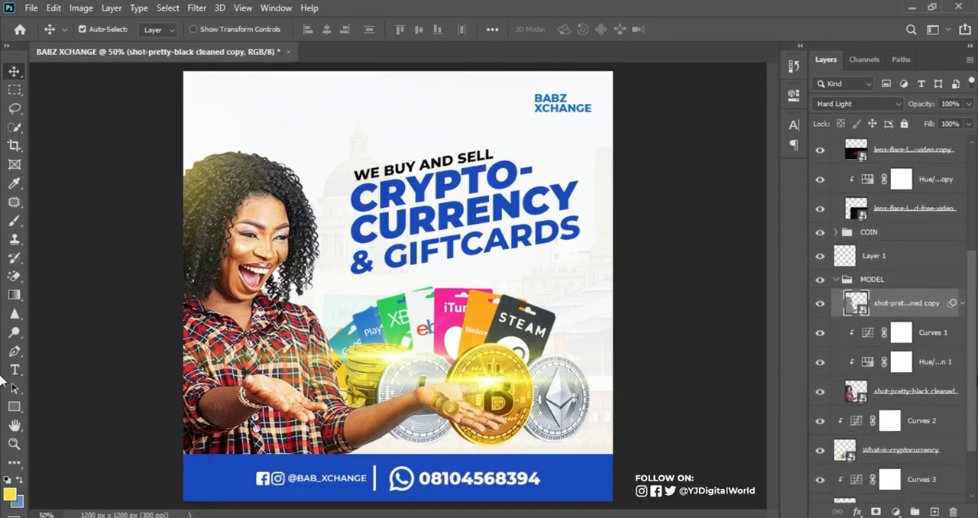
left_click(923, 370)
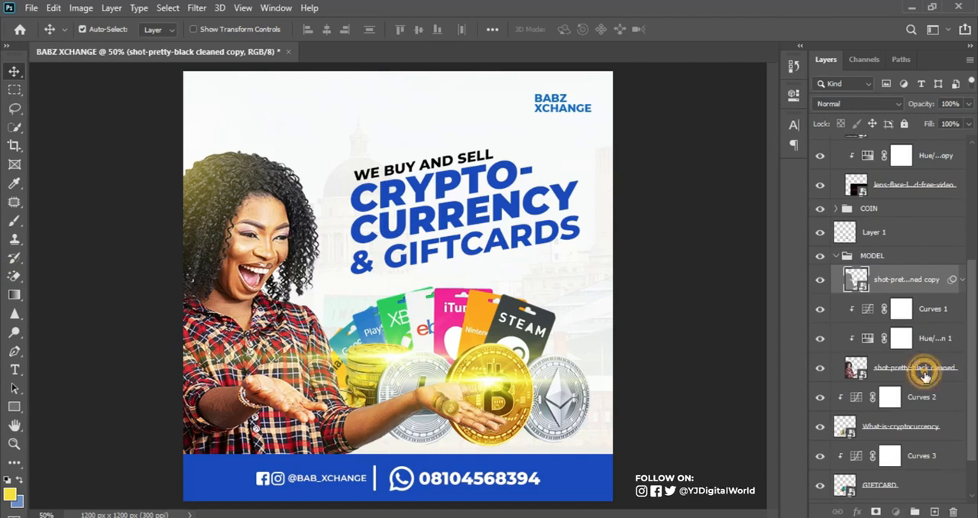
left_click(819, 373)
left_click(819, 369)
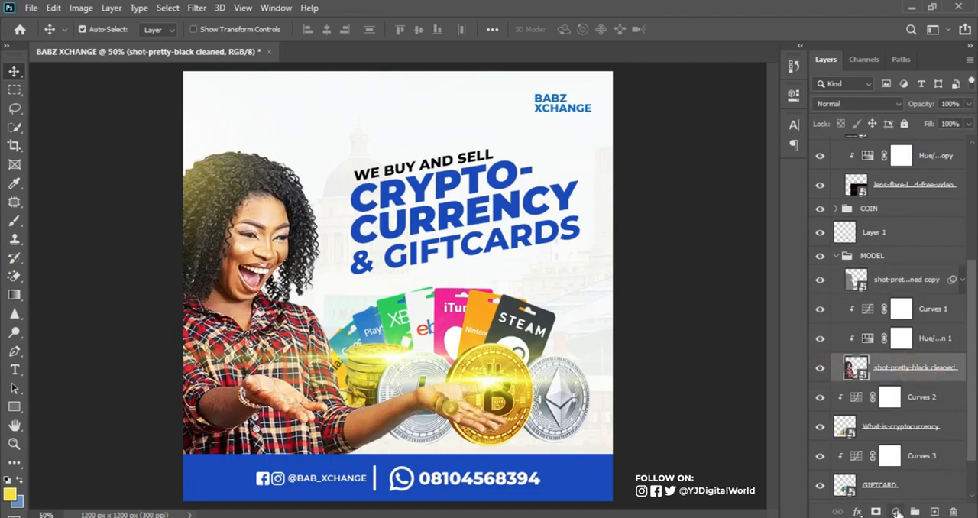
left_click(897, 511)
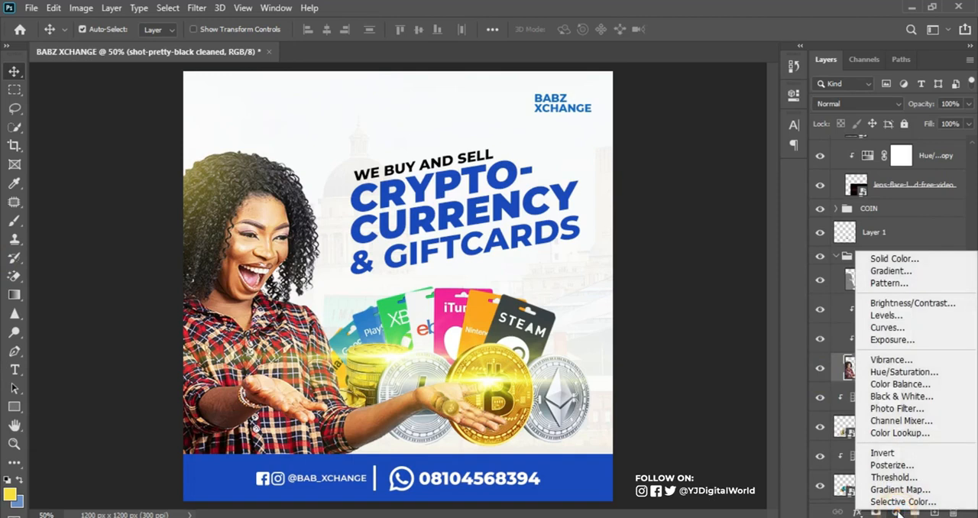
left_click(925, 328)
left_click_drag(672, 272, 655, 284)
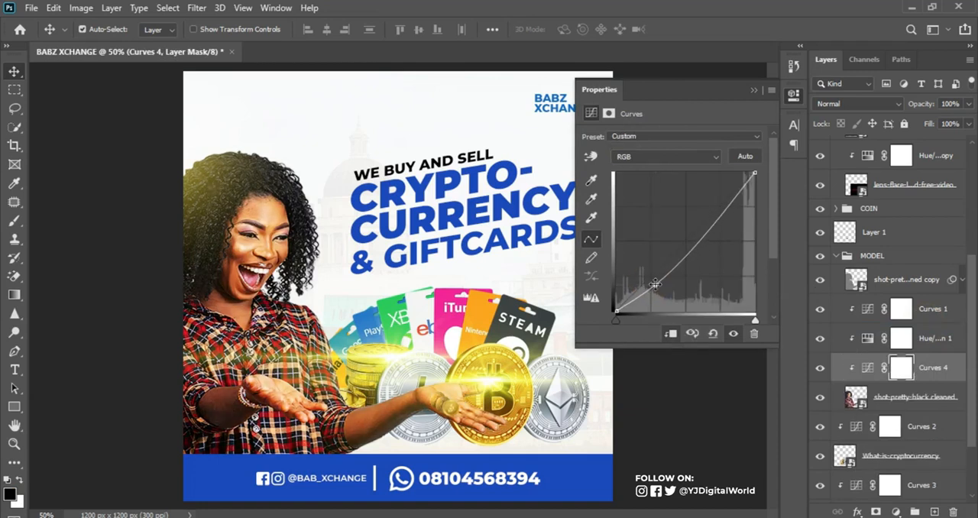
In the new Curves layer's blending options, split the Underlying Layer's dark Blend If slider to 95 / 159 and apply it
double_click(963, 370)
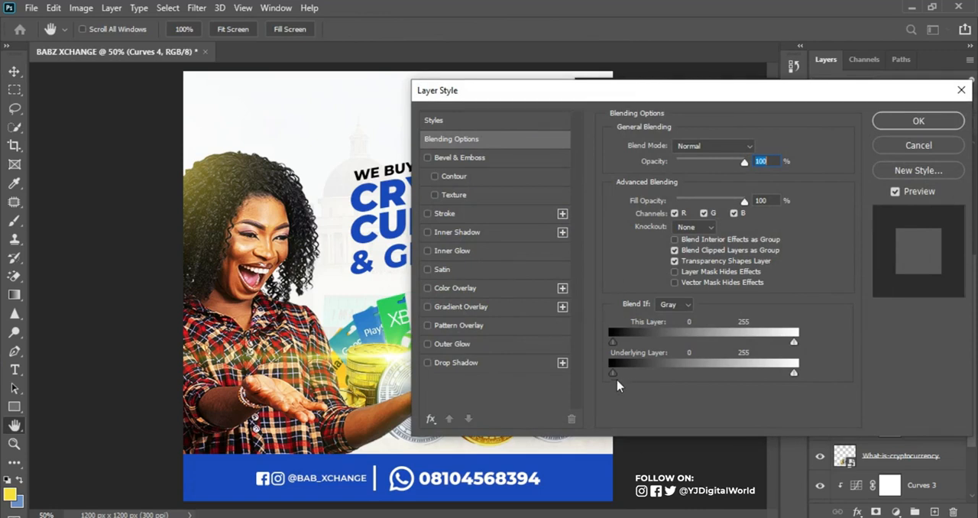
left_click_drag(613, 374, 681, 375)
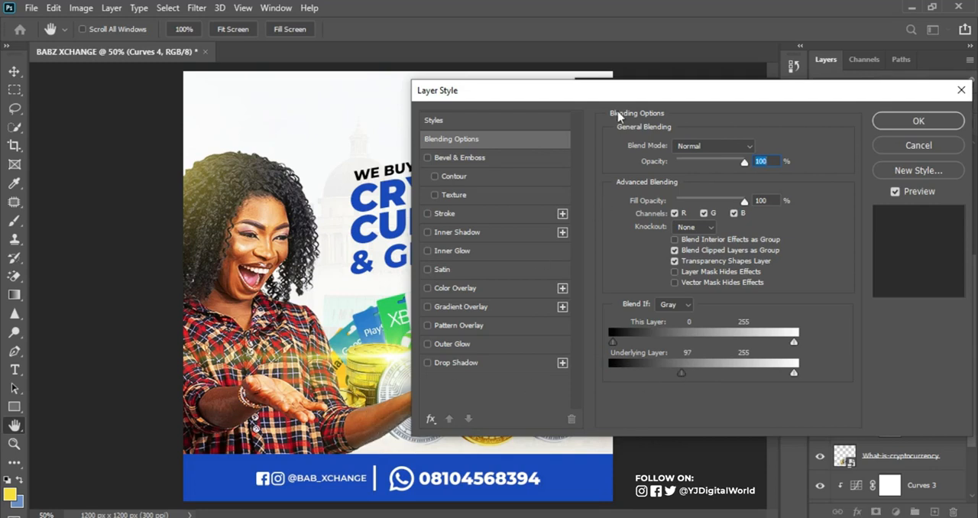
left_click_drag(613, 93, 700, 92)
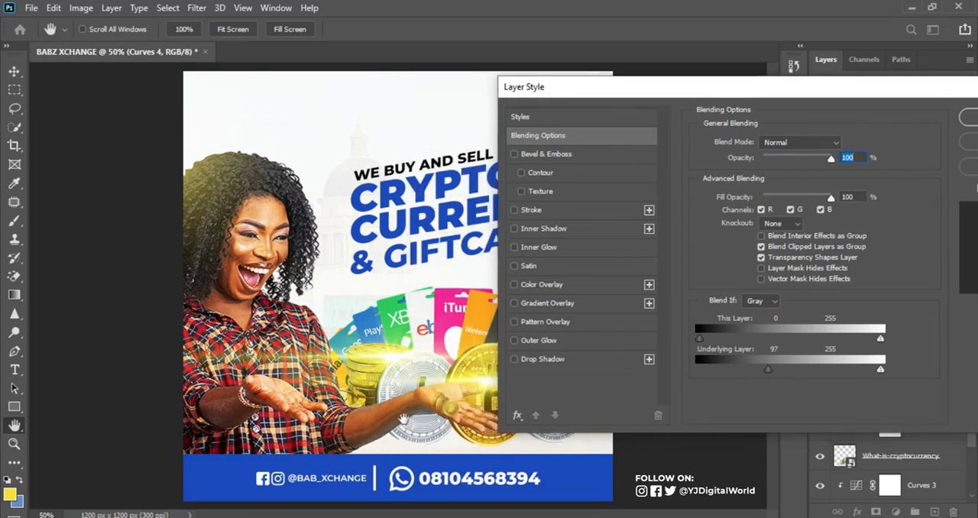
mouse_move(767, 374)
left_mouse_down()
mouse_move(747, 379)
mouse_move(773, 380)
left_mouse_up()
left_click_drag(771, 371, 815, 374)
mouse_move(750, 375)
left_mouse_down()
mouse_move(732, 375)
mouse_move(744, 374)
left_mouse_up()
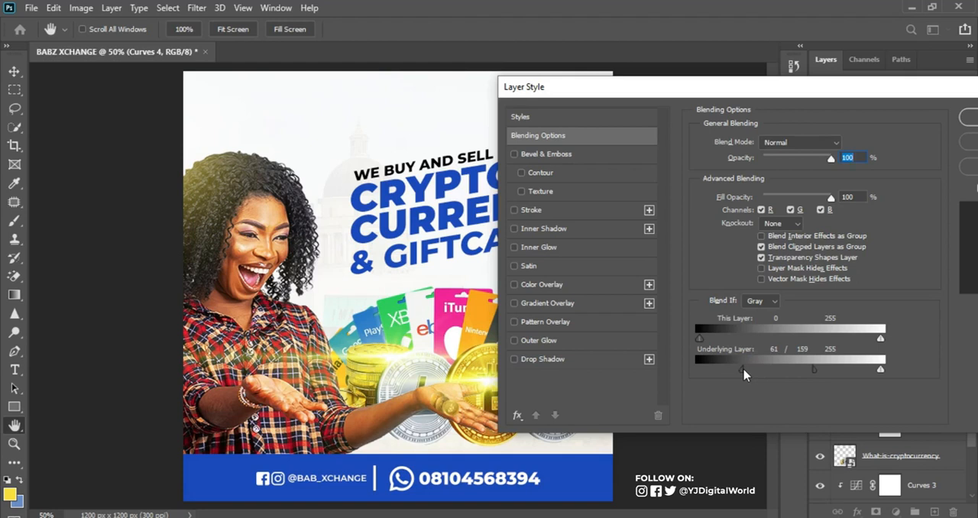
left_click_drag(743, 373, 768, 373)
left_click_drag(899, 87, 787, 83)
left_click(886, 113)
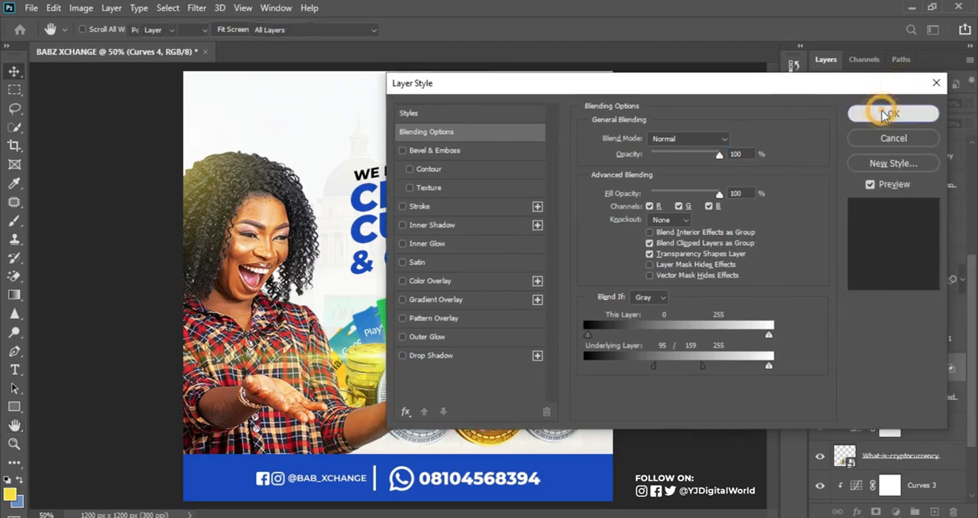
Compare the woman with and without the new Curves adjustment
left_click(818, 369)
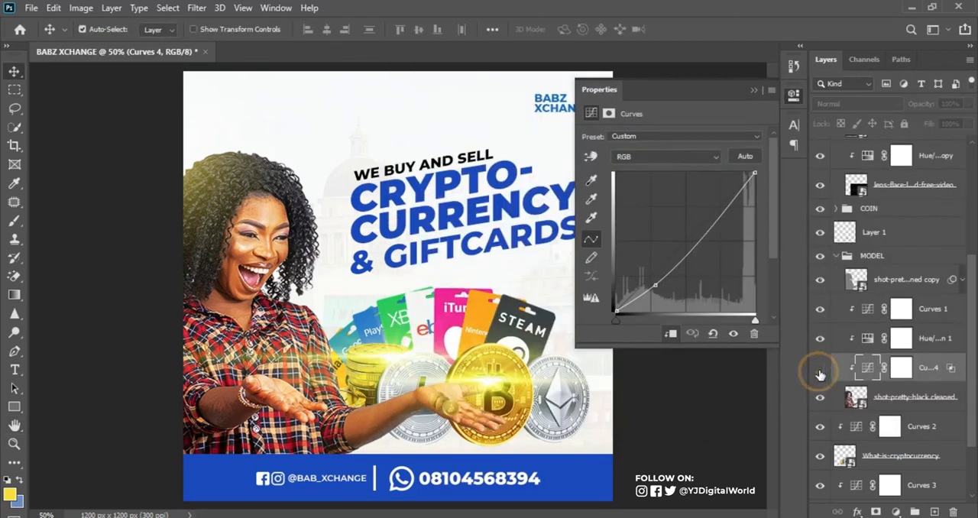
left_click(819, 369)
left_click(819, 369)
left_click(819, 368)
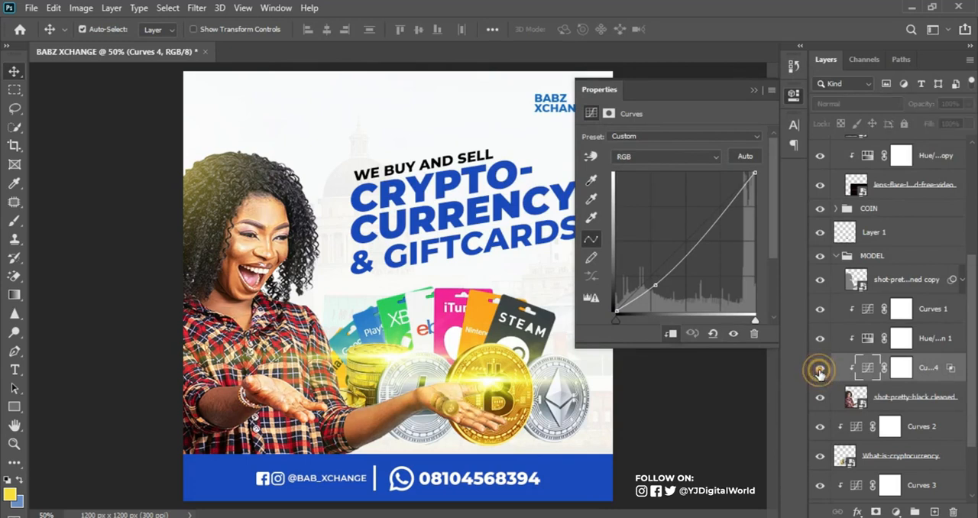
Compare the woman with and without her newest Curves adjustment and fine-tune the position of its lower curve point
left_click(818, 371)
left_click(820, 371)
left_click(820, 372)
left_click(820, 371)
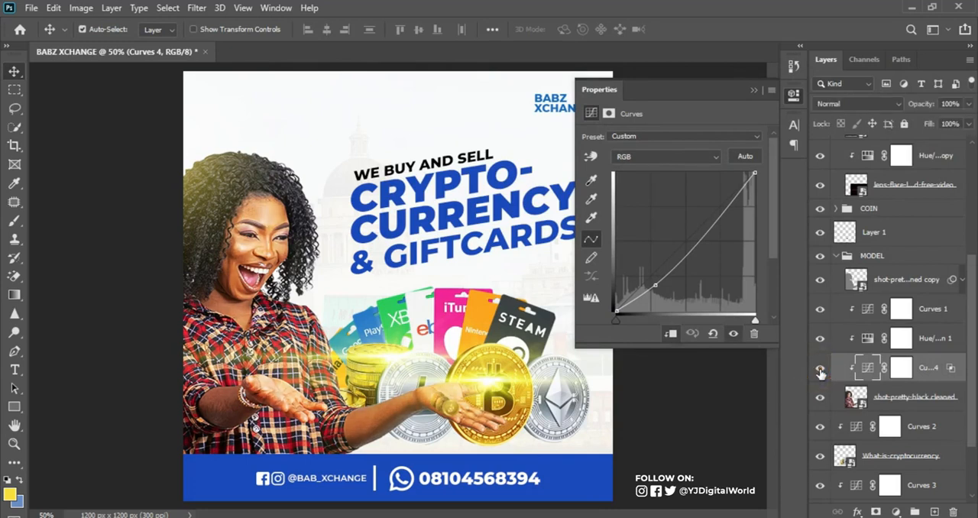
left_click(655, 286)
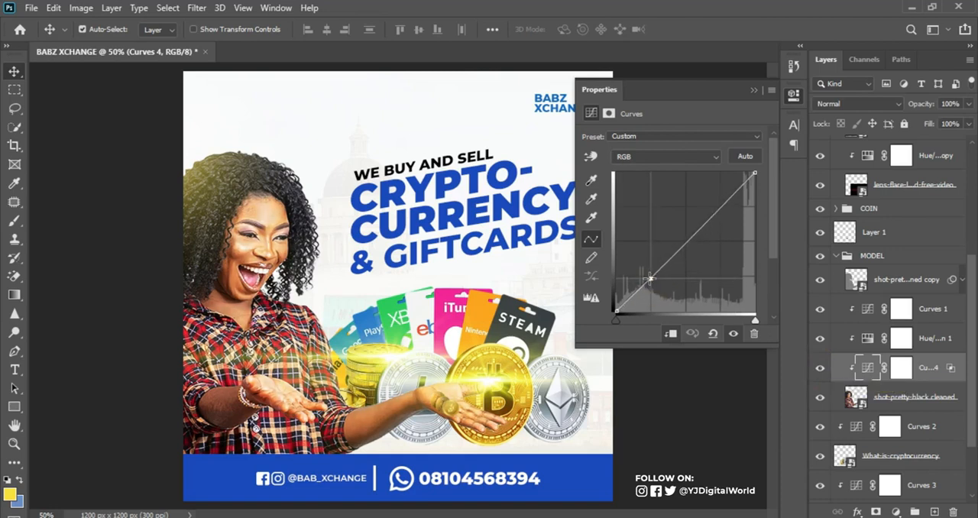
left_click_drag(655, 287, 647, 287)
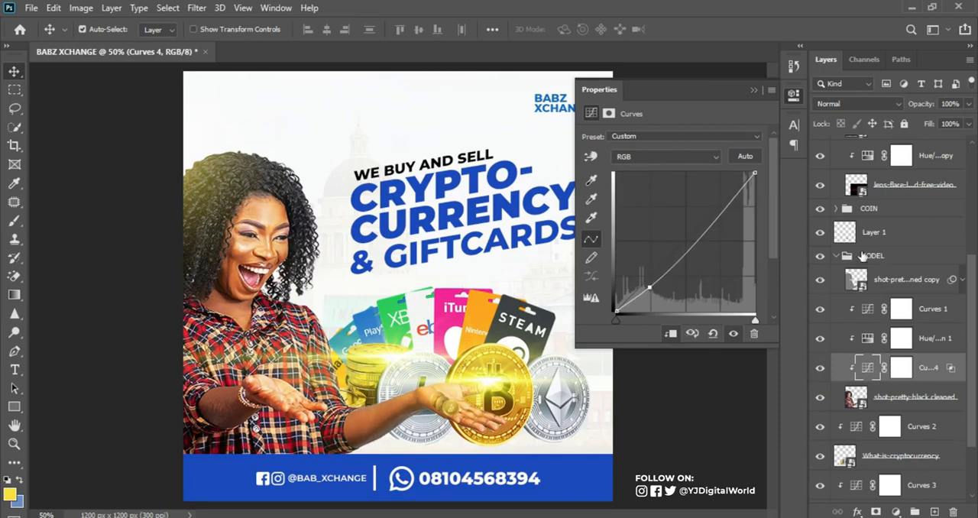
Move the small coins in the woman's hand, with both the COIN group and Layer 1, slightly right and up to X 752, Y 928.5 px
left_click(831, 258)
left_click(824, 207)
left_click(824, 207)
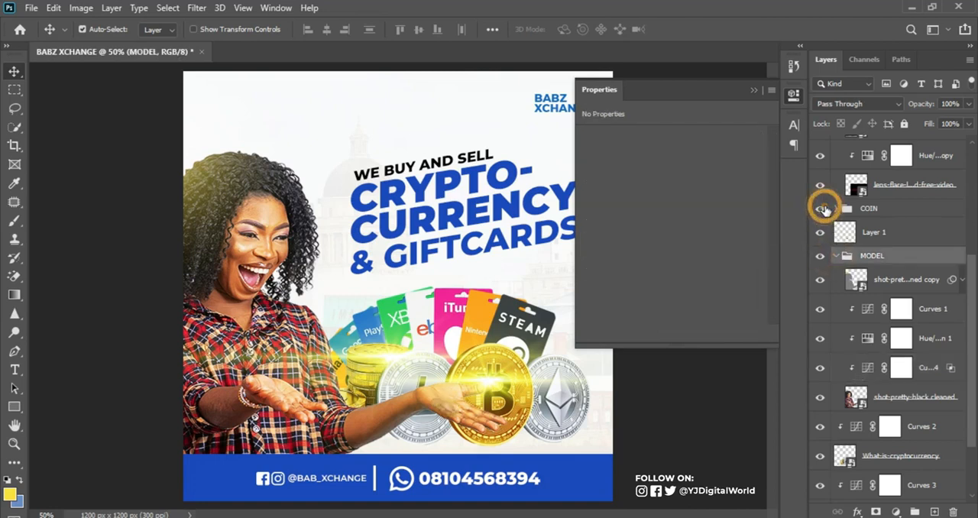
left_click(897, 211)
left_click(891, 233, "ctrl")
key("ctrl+t")
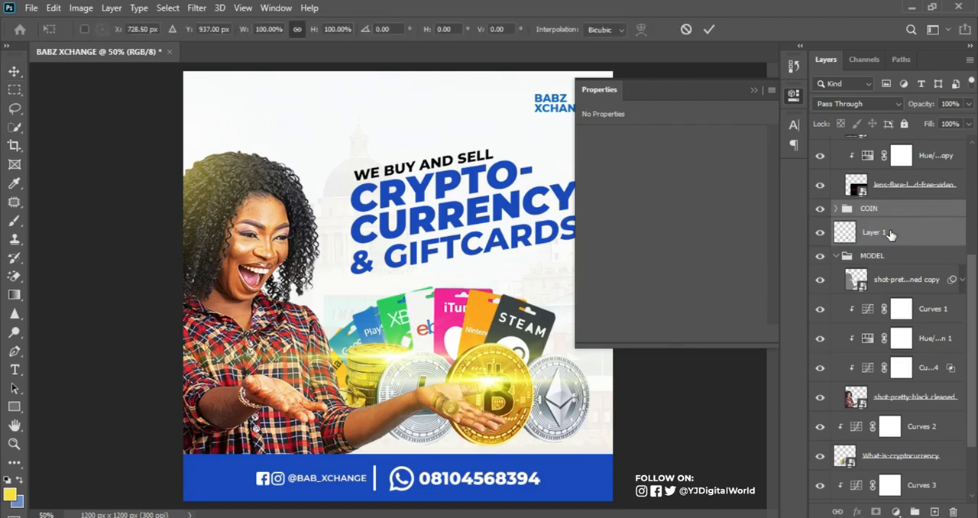
left_click_drag(450, 410, 457, 401)
key("Down")
key("Down")
key("Down")
key("Down")
key("Down")
key("Down")
key("Down")
key("Down")
key("Right")
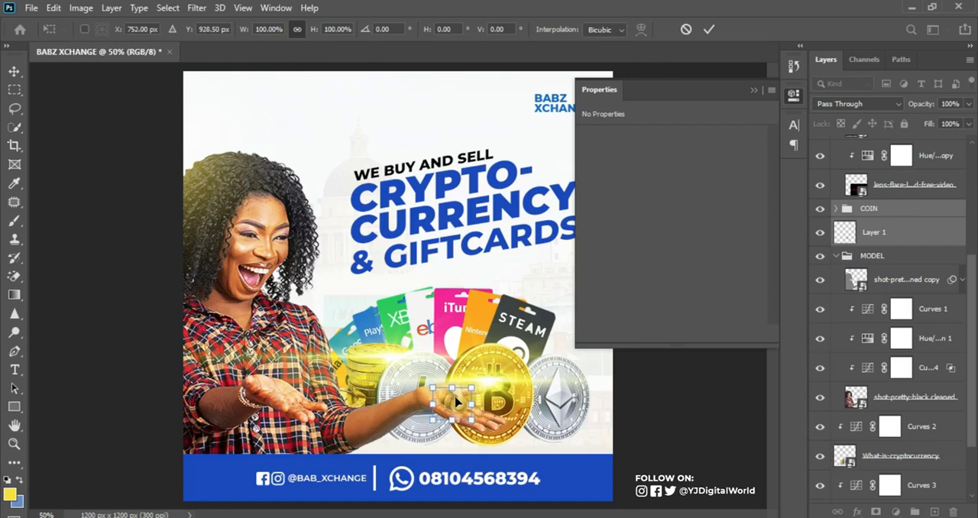
key("Return")
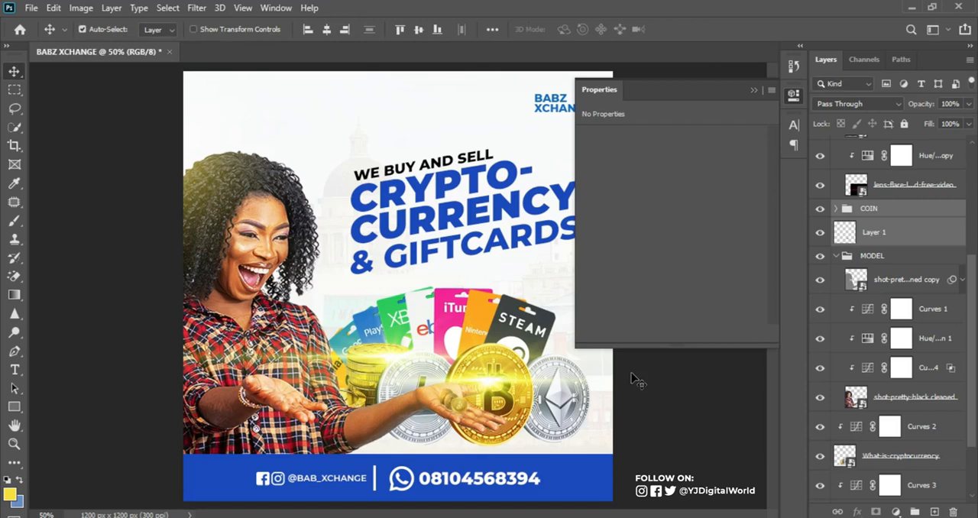
Shrink the original lens flare on the Bitcoin coin to about 3.27% and place it at about X 878, Y 836 px
key("ctrl")
key("ctrl+minus")
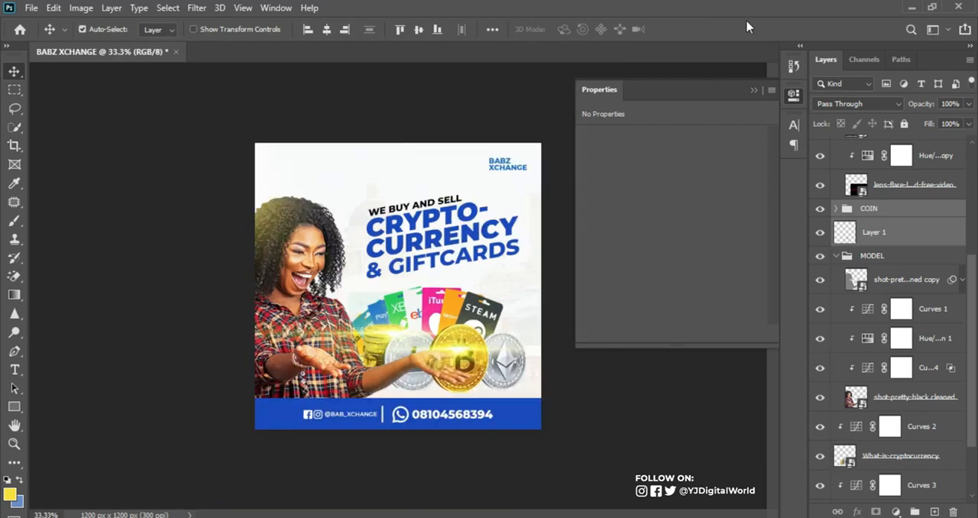
left_click(754, 91)
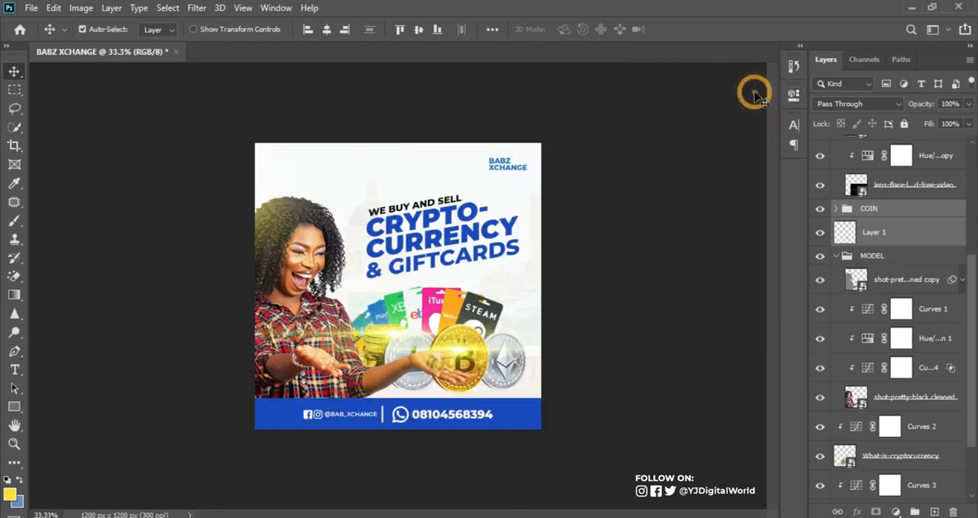
left_click(459, 353, "alt")
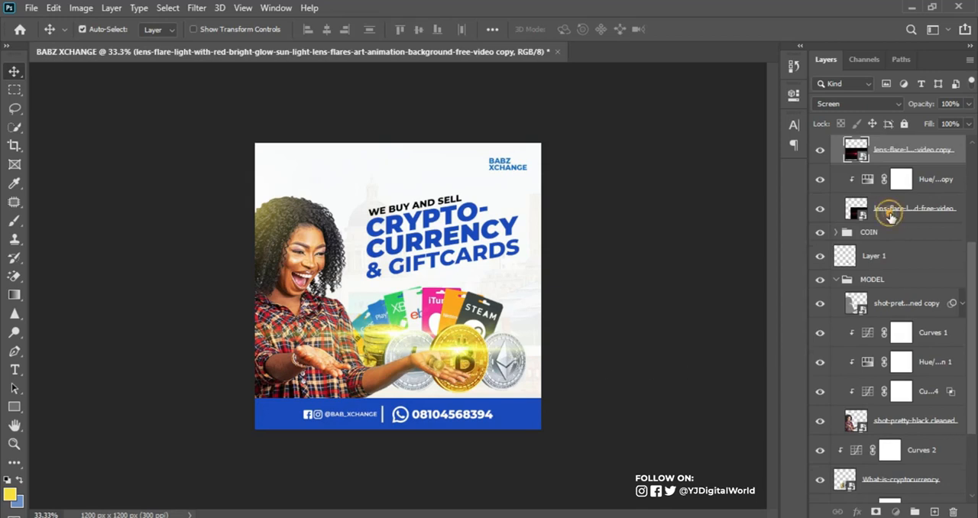
left_click(888, 212)
key("ctrl+t")
left_click_drag(319, 269, 482, 359)
left_click_drag(527, 393, 454, 349)
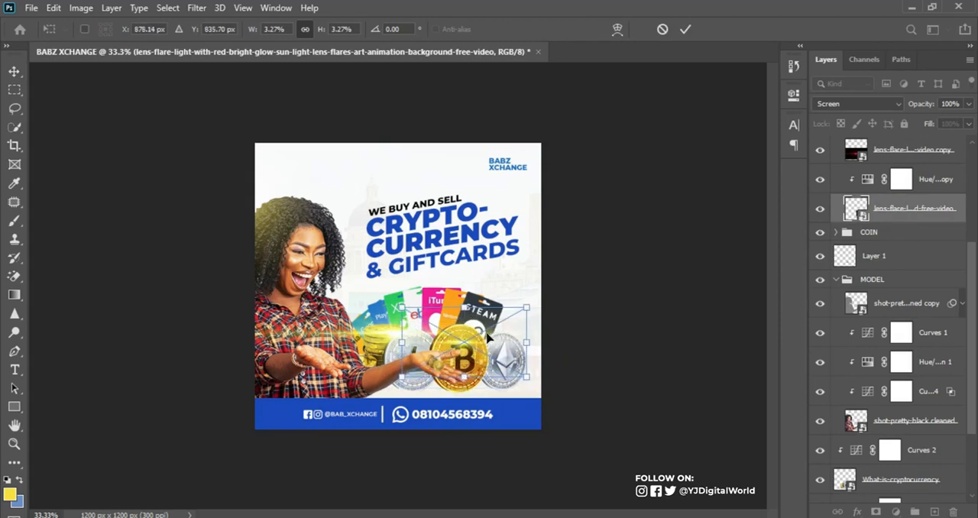
left_click(683, 31)
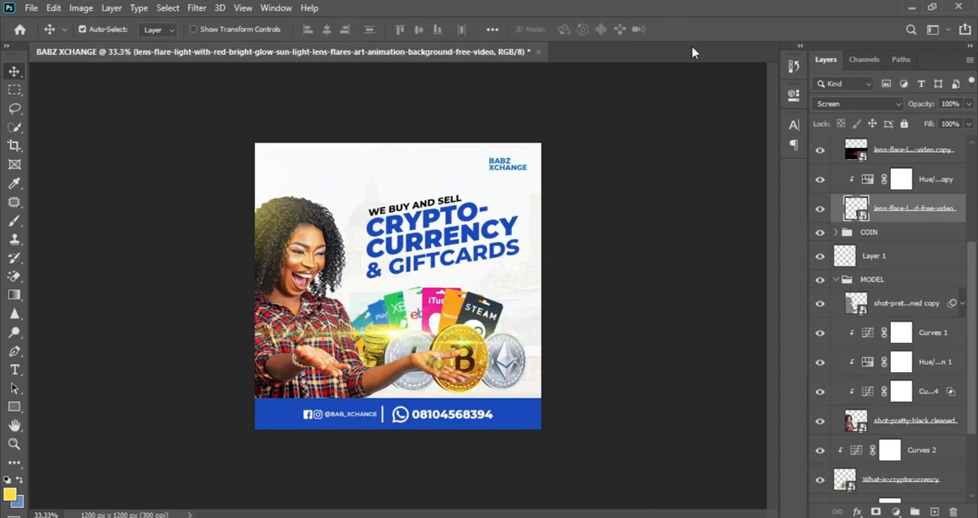
Duplicate the Bitcoin coin's lens flare, scale the copy to about 2.01% and centre it on the small coins in the hand
key("ctrl+plus")
key("ctrl+plus")
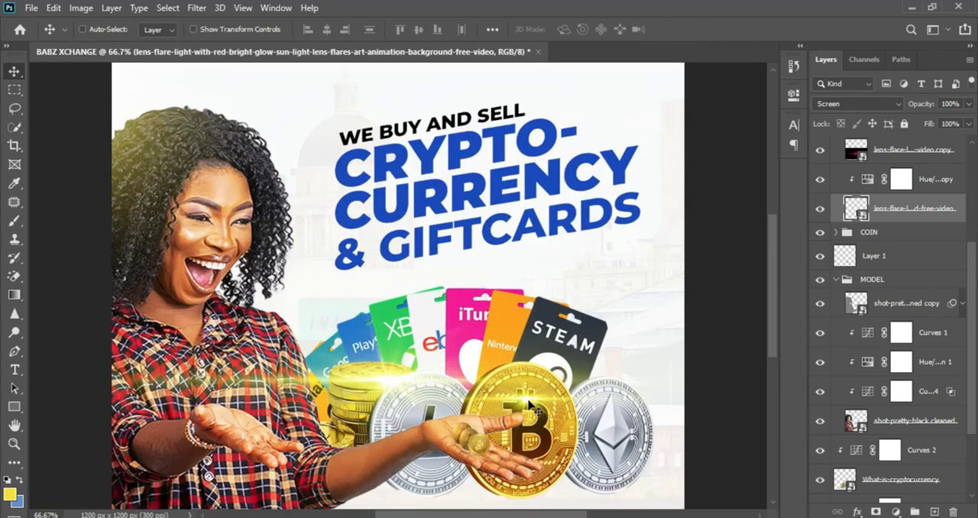
key("ctrl+j")
key("ctrl+t")
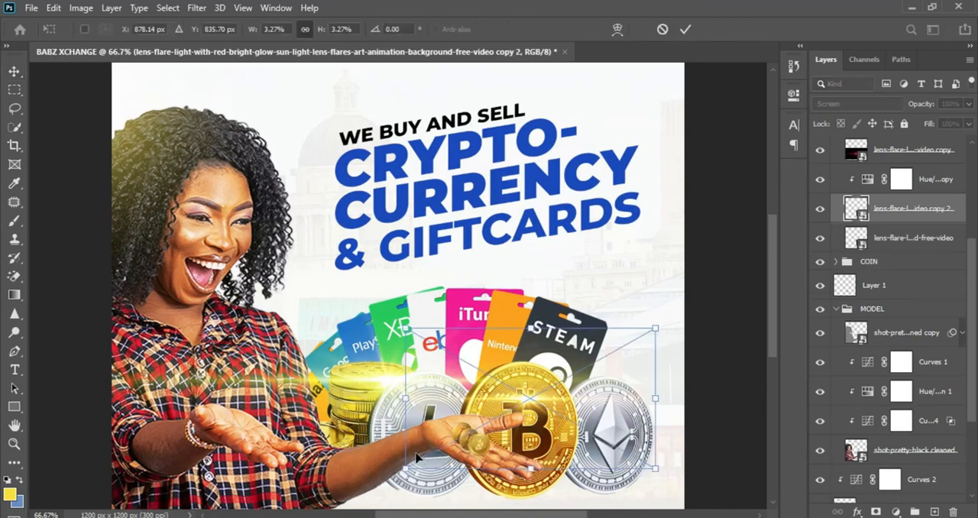
left_click_drag(543, 420, 498, 457)
left_click_drag(609, 359, 562, 393)
left_click_drag(514, 424, 487, 433)
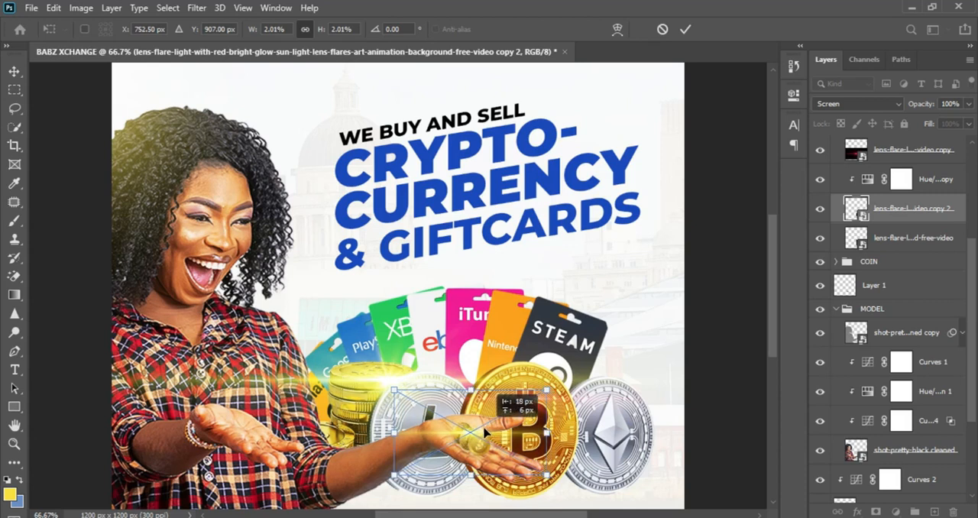
left_click(685, 29)
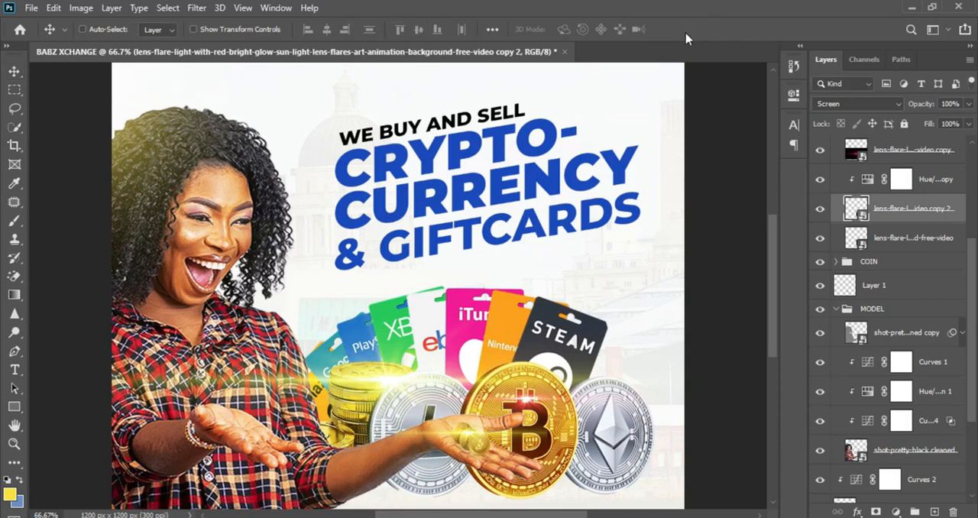
Enlarge the small coins' lens flare to about 2.42% and nudge it slightly into place
key("ctrl+t")
left_click_drag(541, 392, 563, 382)
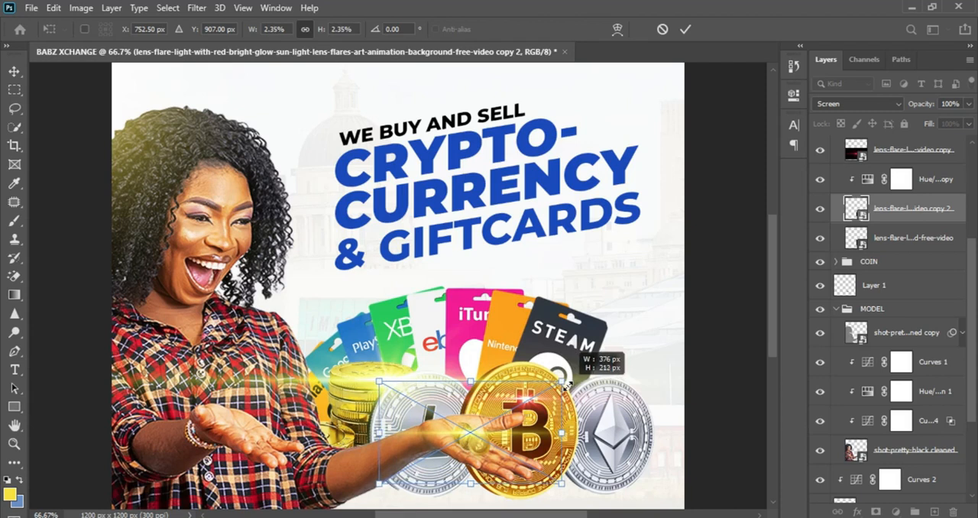
left_click_drag(498, 456, 504, 454)
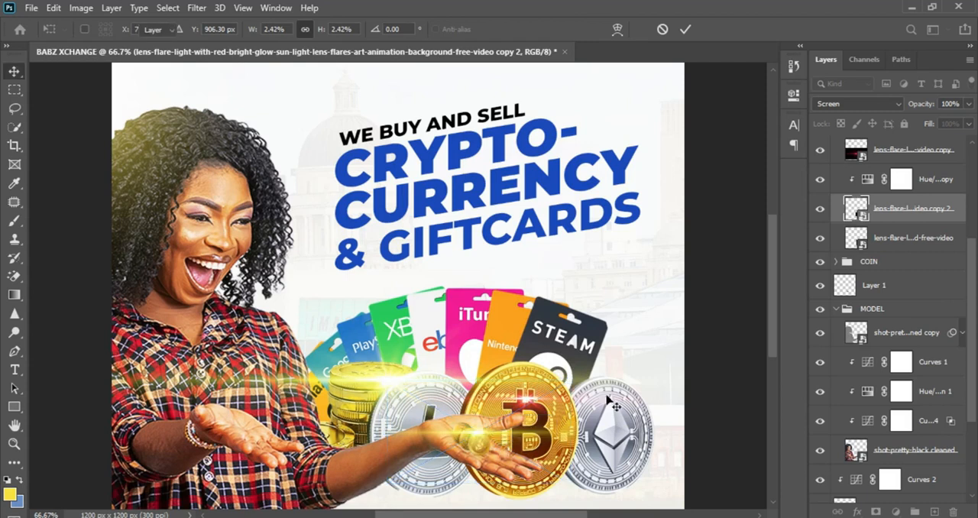
key("Return")
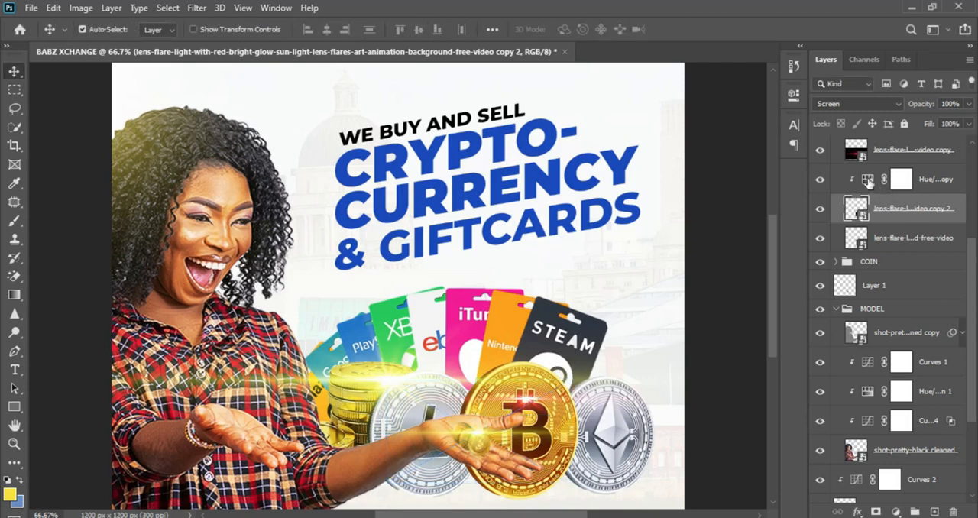
Copy the Hue/Saturation adjustment to just above the original lens flare, clip it to that flare and compare the flare with and without it
left_click(869, 181)
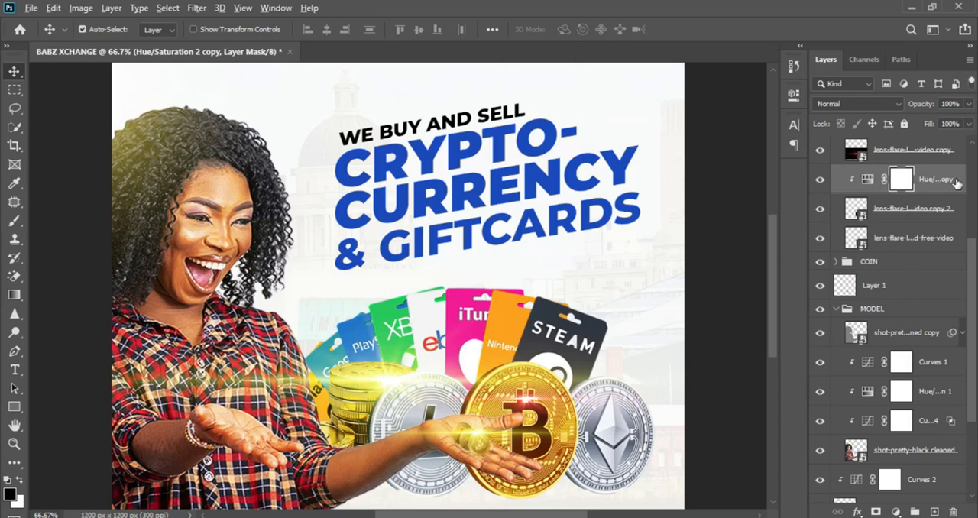
left_click_drag(954, 190, 946, 226)
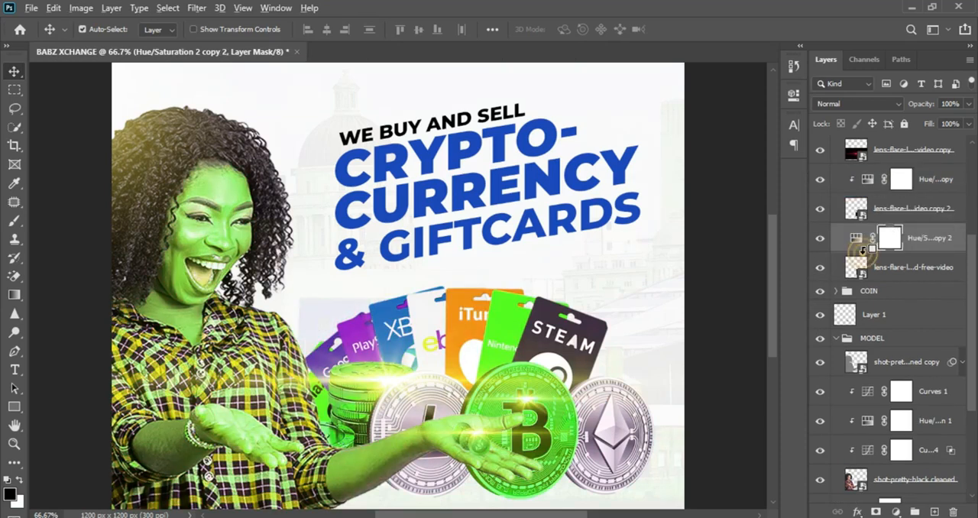
left_click(863, 249, "alt")
left_click(820, 239)
left_click(820, 238)
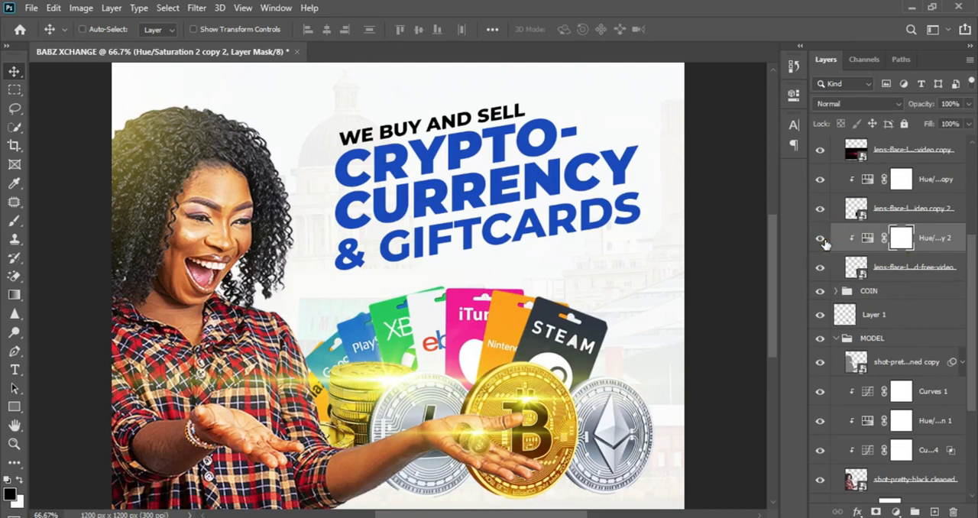
key("ctrl+minus")
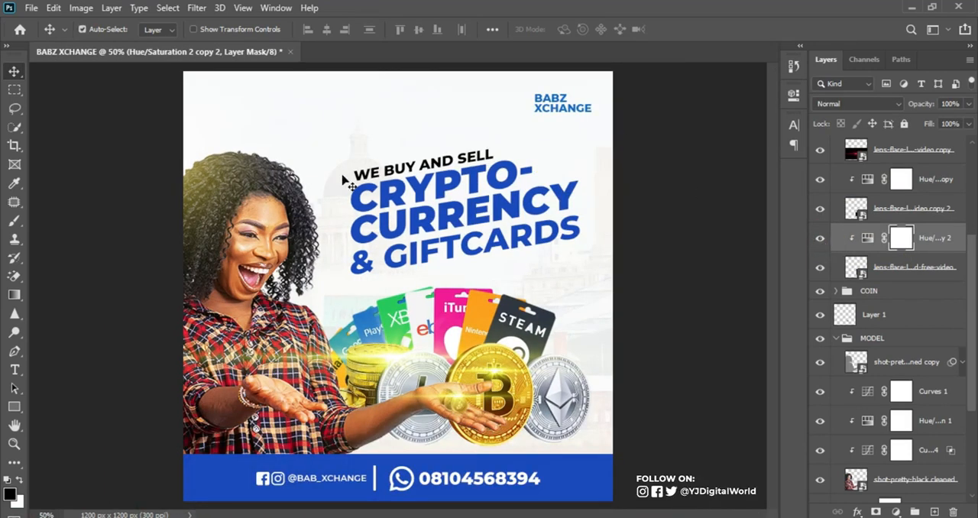